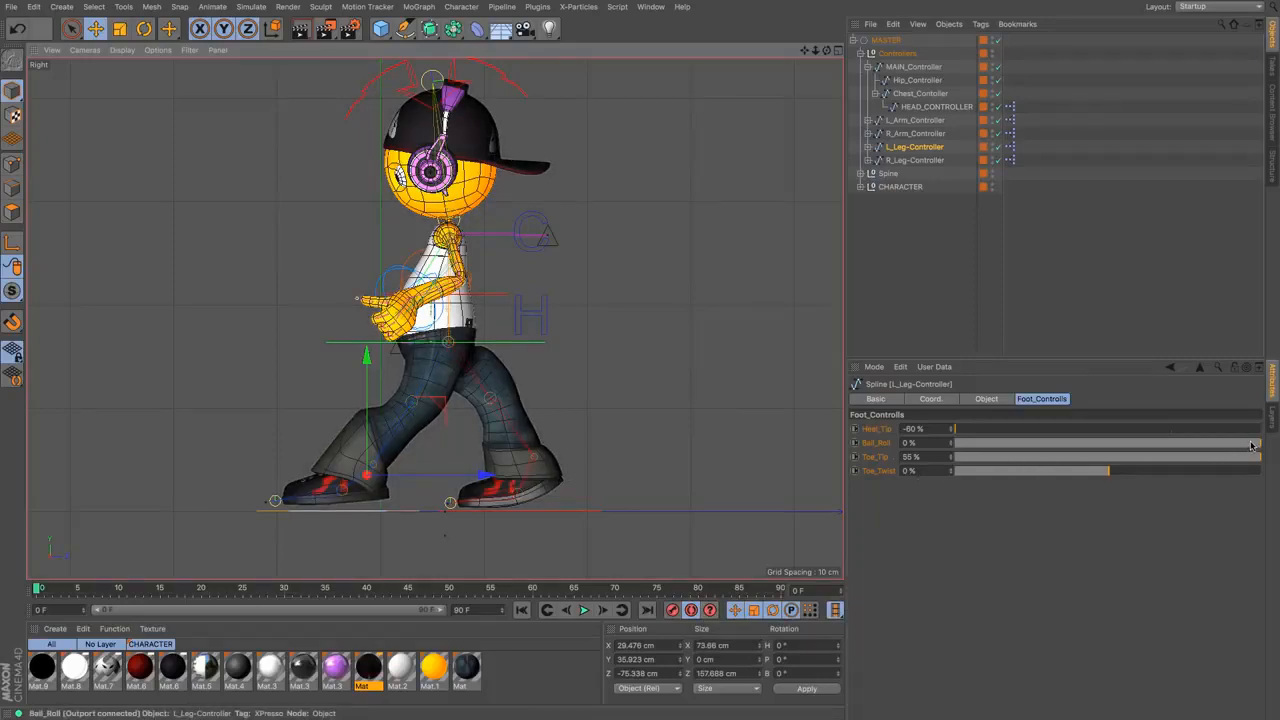
# Tip the left foot up onto its heel by setting Heel_Tip to 16%, then shift the left leg controller slightly to about Z -65 cm
pyautogui.moveTo(1253, 446)
pyautogui.mouseDown()
pyautogui.moveTo(1102, 448)
pyautogui.moveTo(1277, 449)
pyautogui.mouseUp()
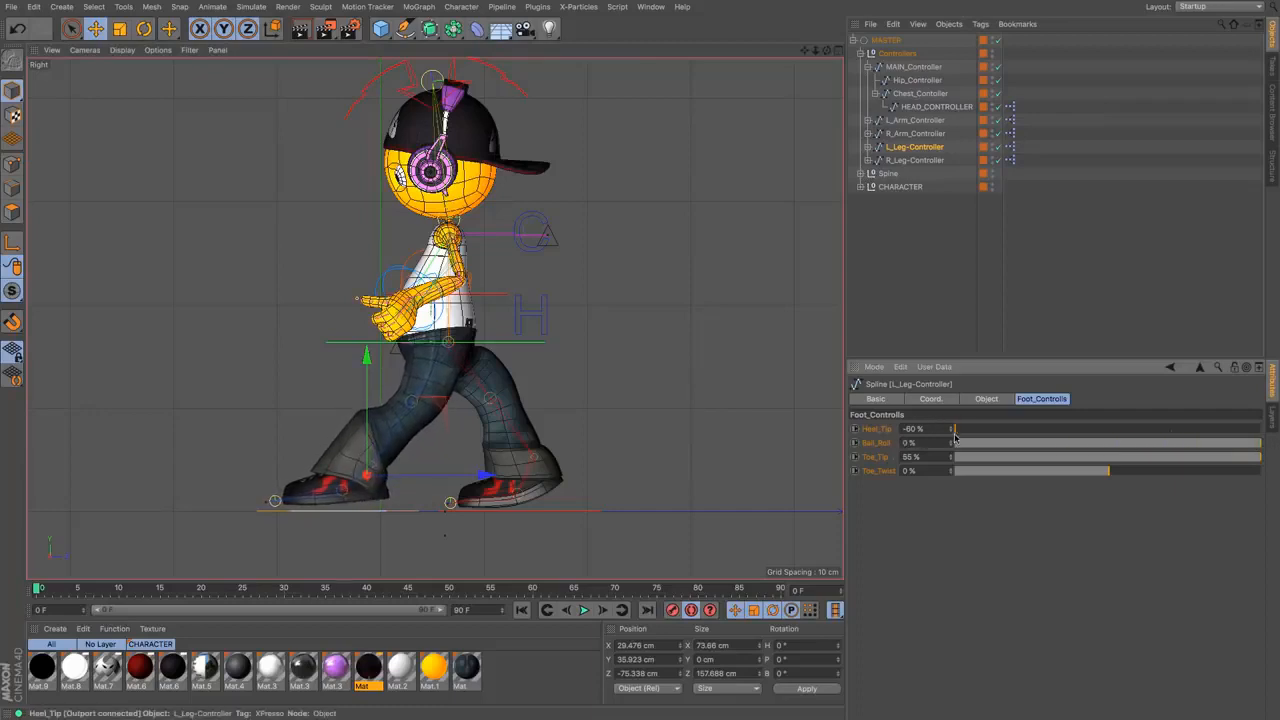
pyautogui.moveTo(955, 430); pyautogui.dragTo(1230, 447)
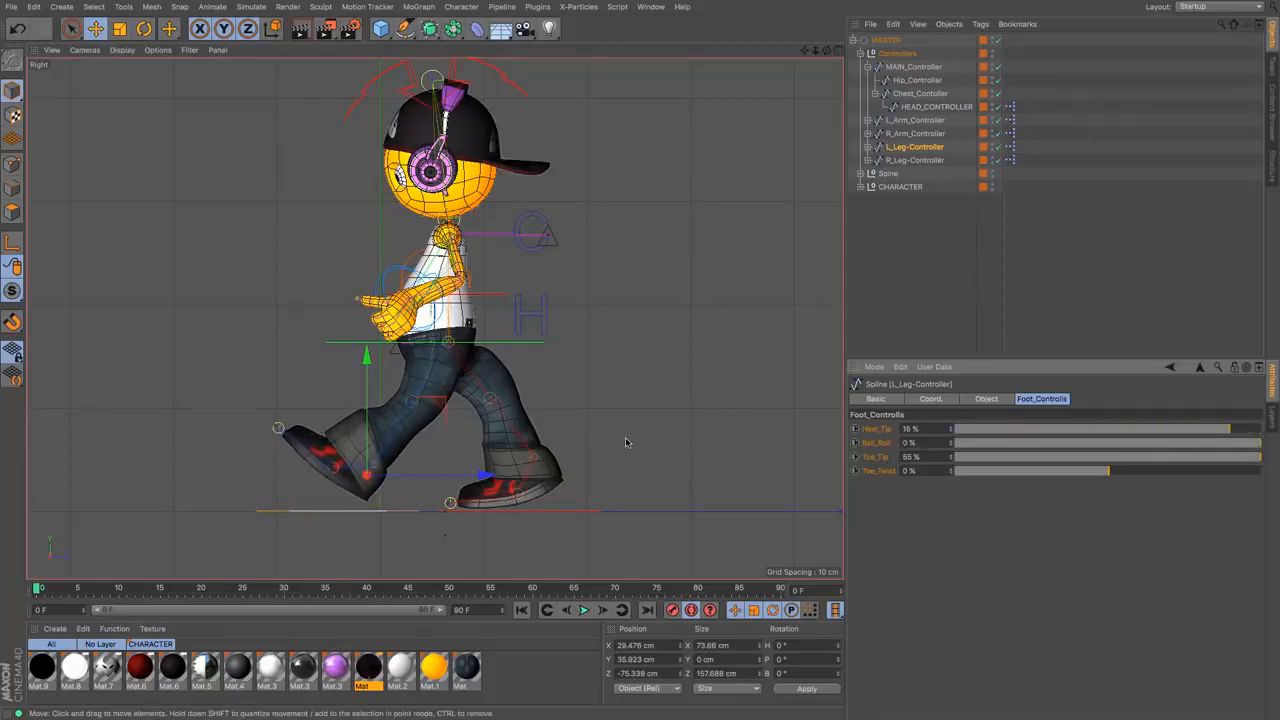
pyautogui.moveTo(631, 443); pyautogui.dragTo(637, 441)
# Move the right leg controller to about Z 89.7 cm and set its Ball_Roll to -60%
pyautogui.click(905, 161)
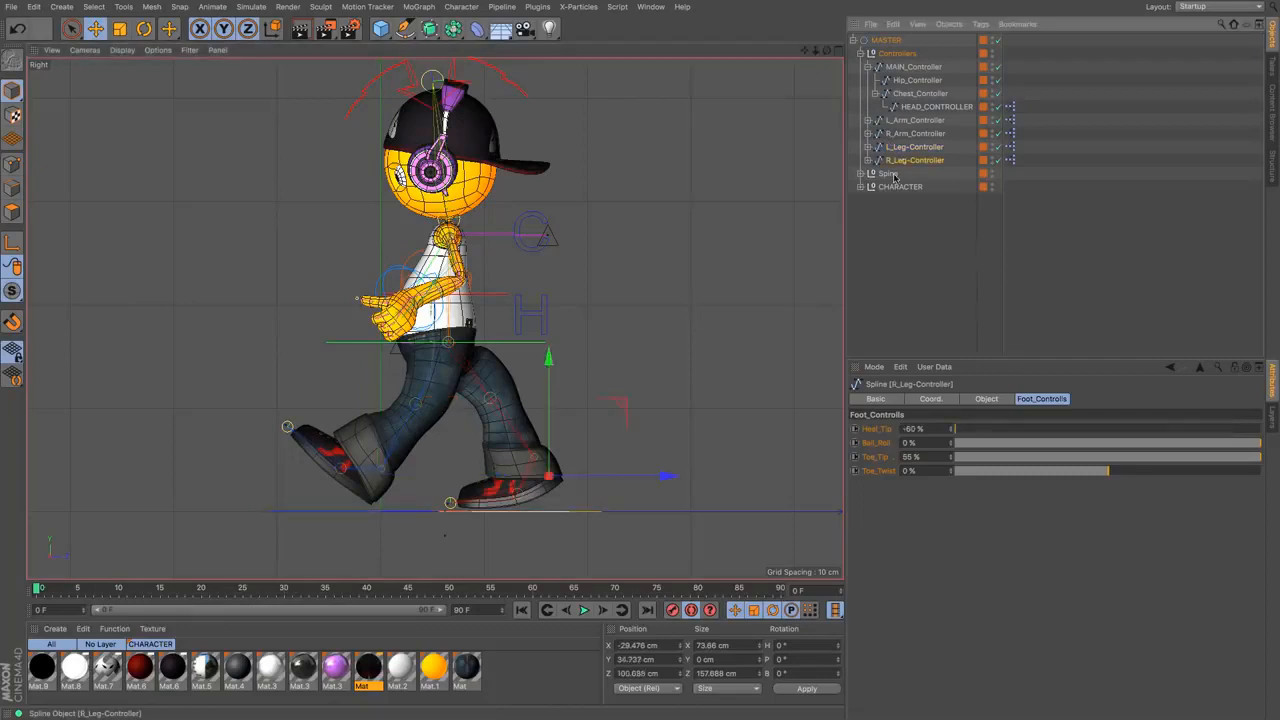
pyautogui.moveTo(714, 355); pyautogui.dragTo(702, 353)
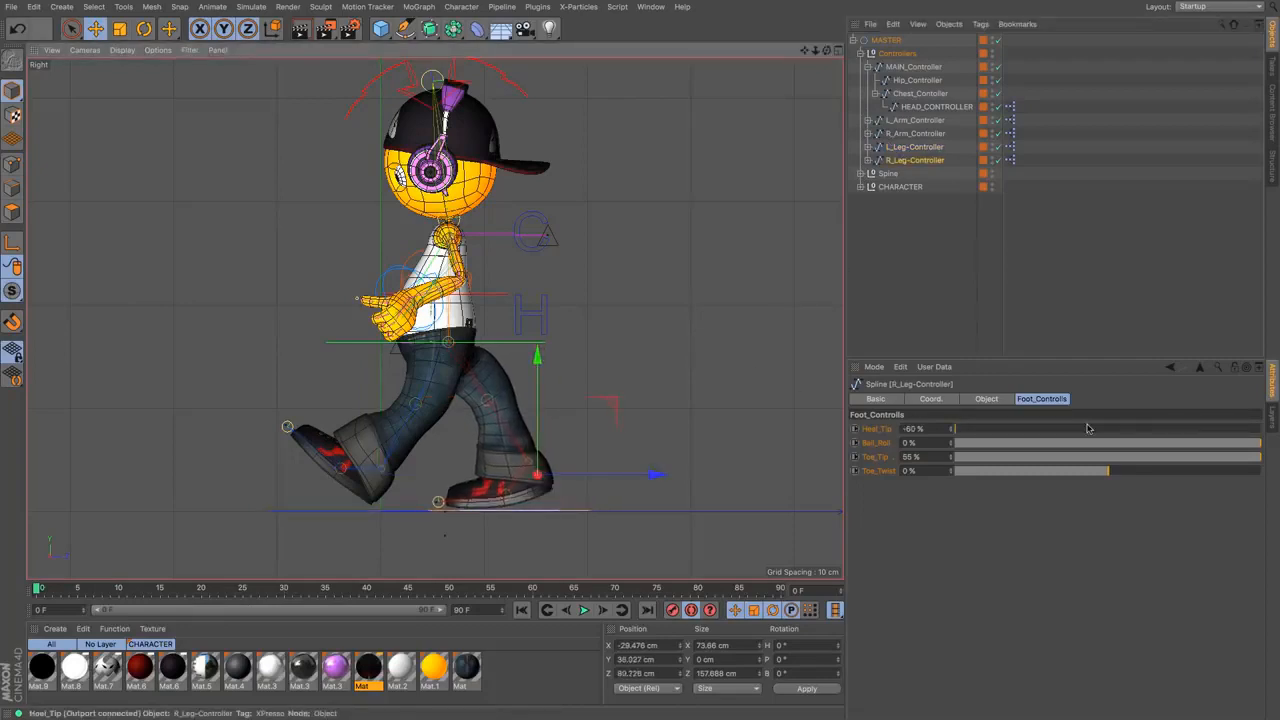
pyautogui.moveTo(1251, 457); pyautogui.dragTo(955, 448)
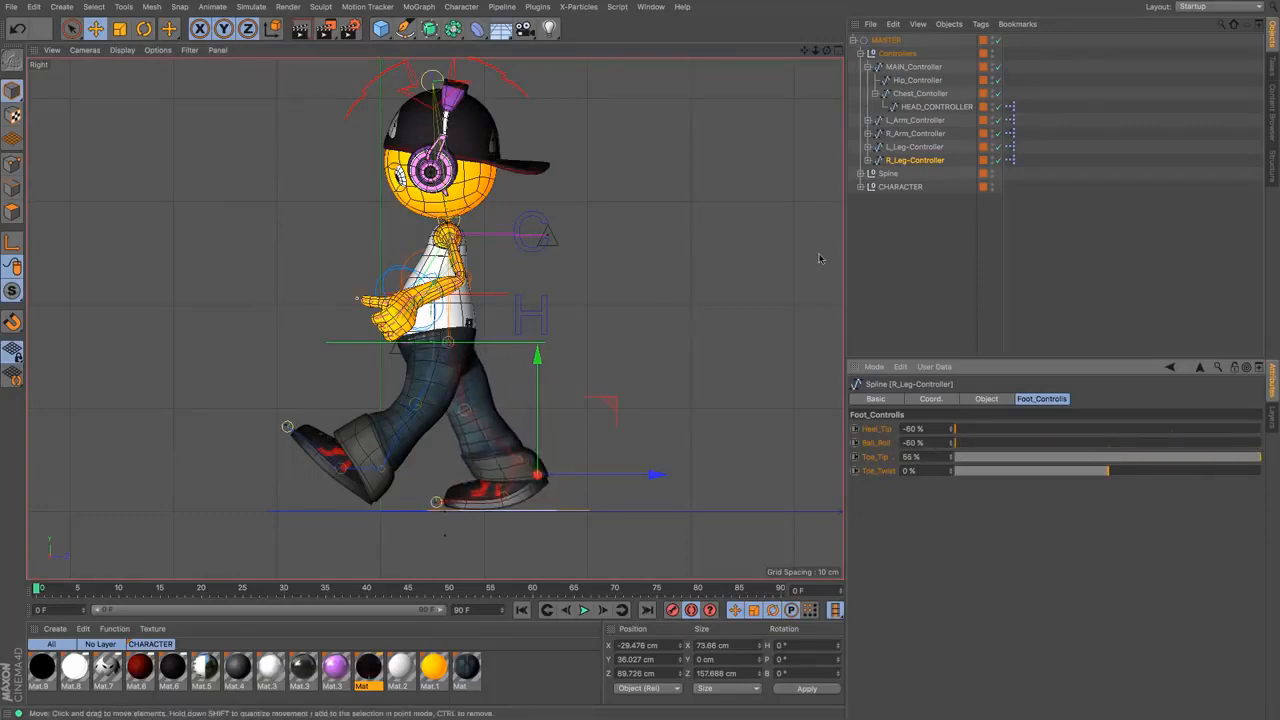
# Lower the hip and chest controllers together to about Y 214 cm
pyautogui.click(905, 82)
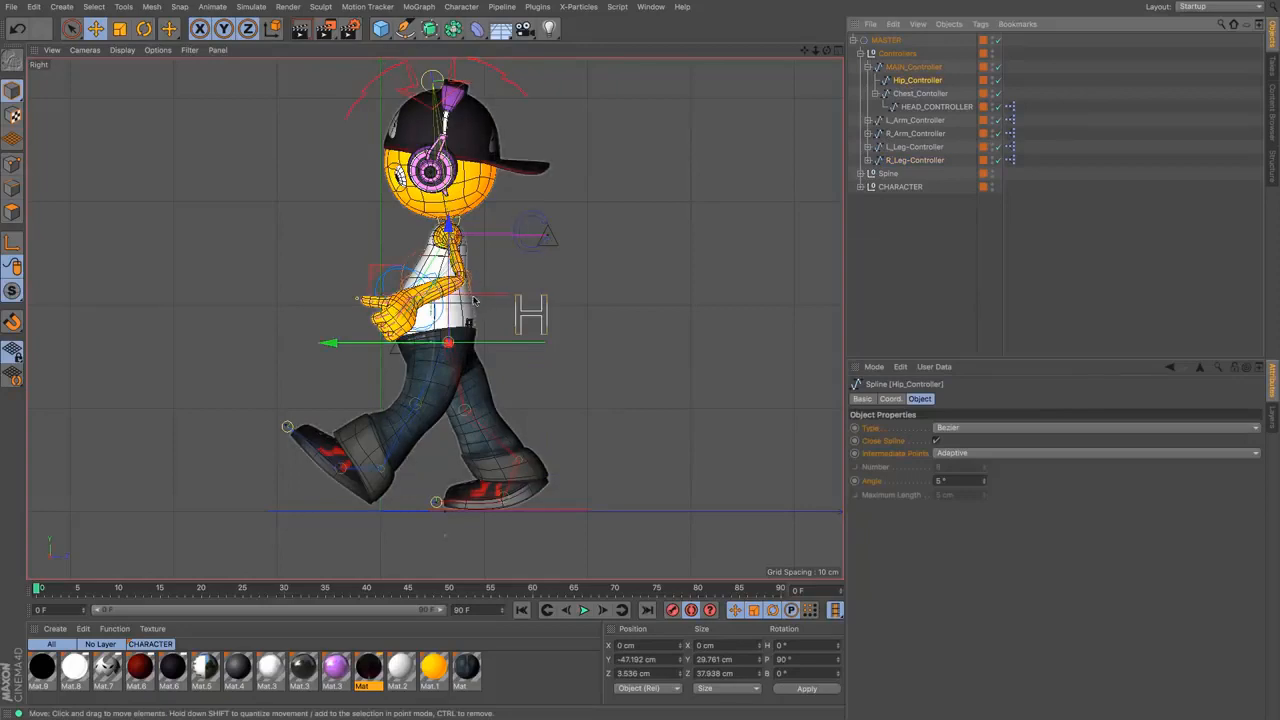
pyautogui.moveTo(448, 228); pyautogui.dragTo(449, 243)
pyautogui.hotkey('ctrl', 'z')
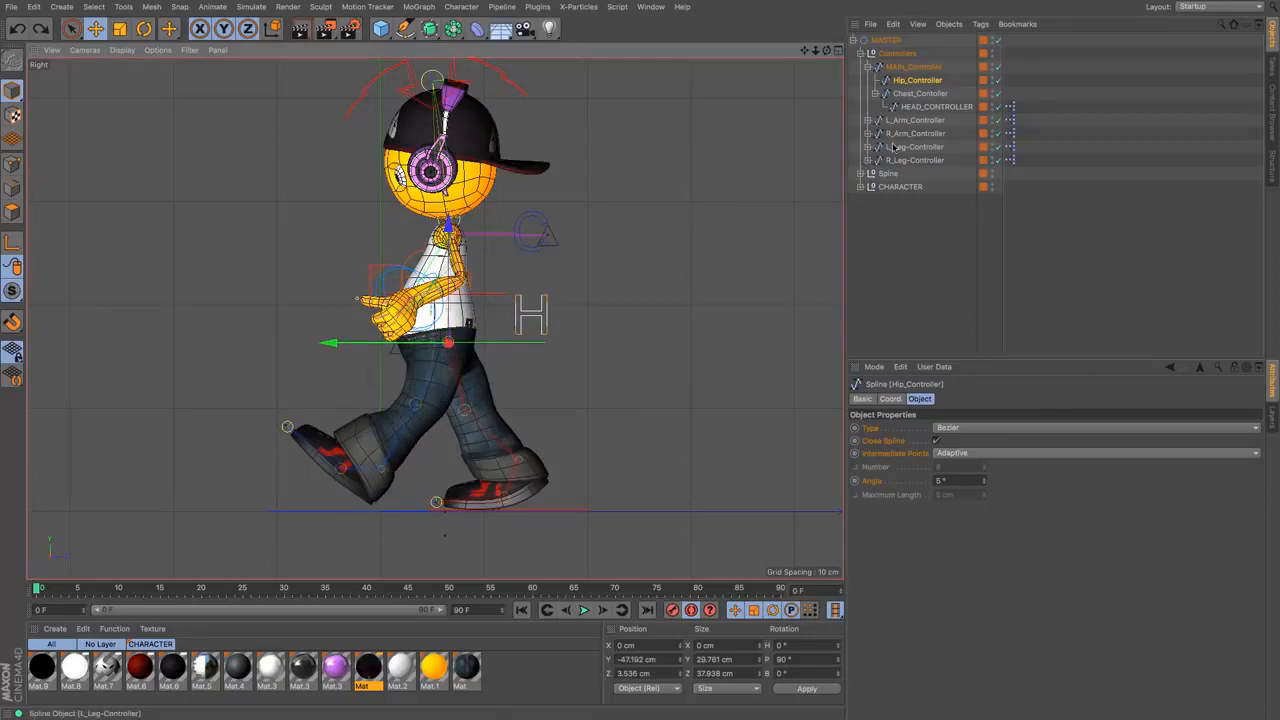
pyautogui.keyDown('ctrl'); pyautogui.click(920, 93); pyautogui.keyUp('ctrl')
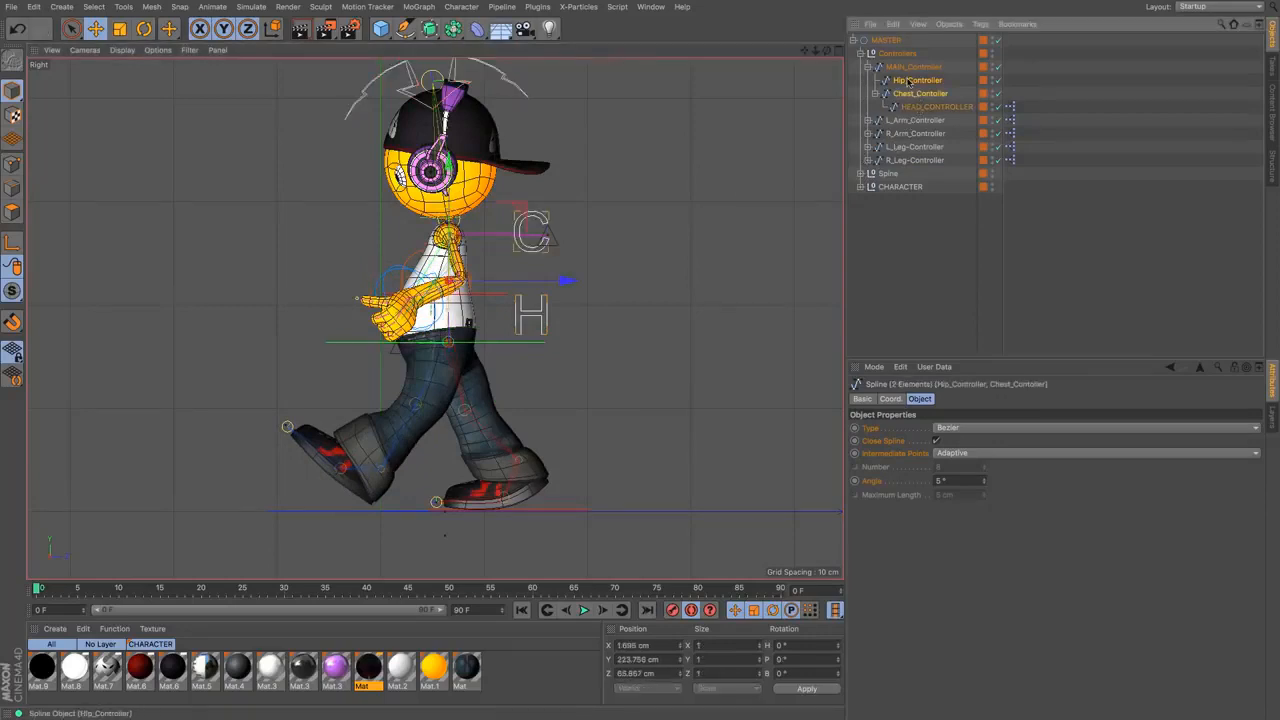
pyautogui.moveTo(446, 287)
pyautogui.mouseDown()
pyautogui.moveTo(446, 301)
pyautogui.moveTo(446, 290)
pyautogui.mouseUp()
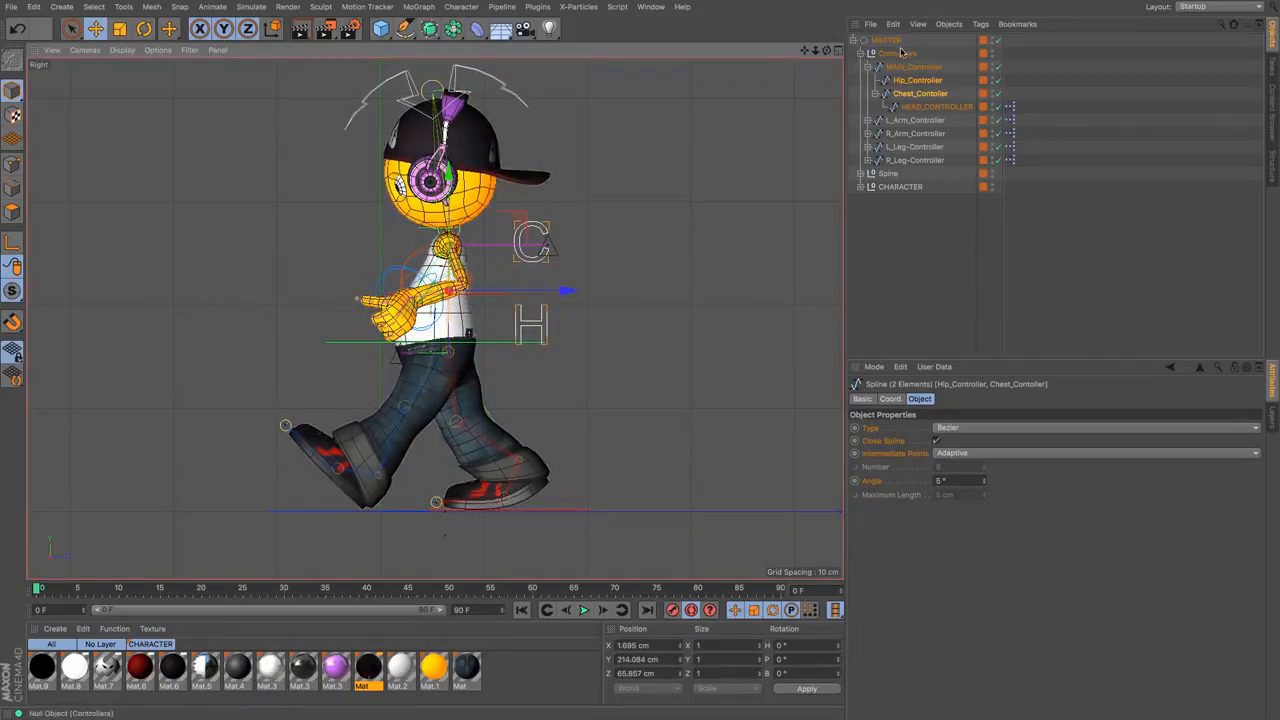
# Pitch the right leg controller to about 15.7° and move it to about Y 54.7 cm, Z 102.6 cm
pyautogui.click(934, 158)
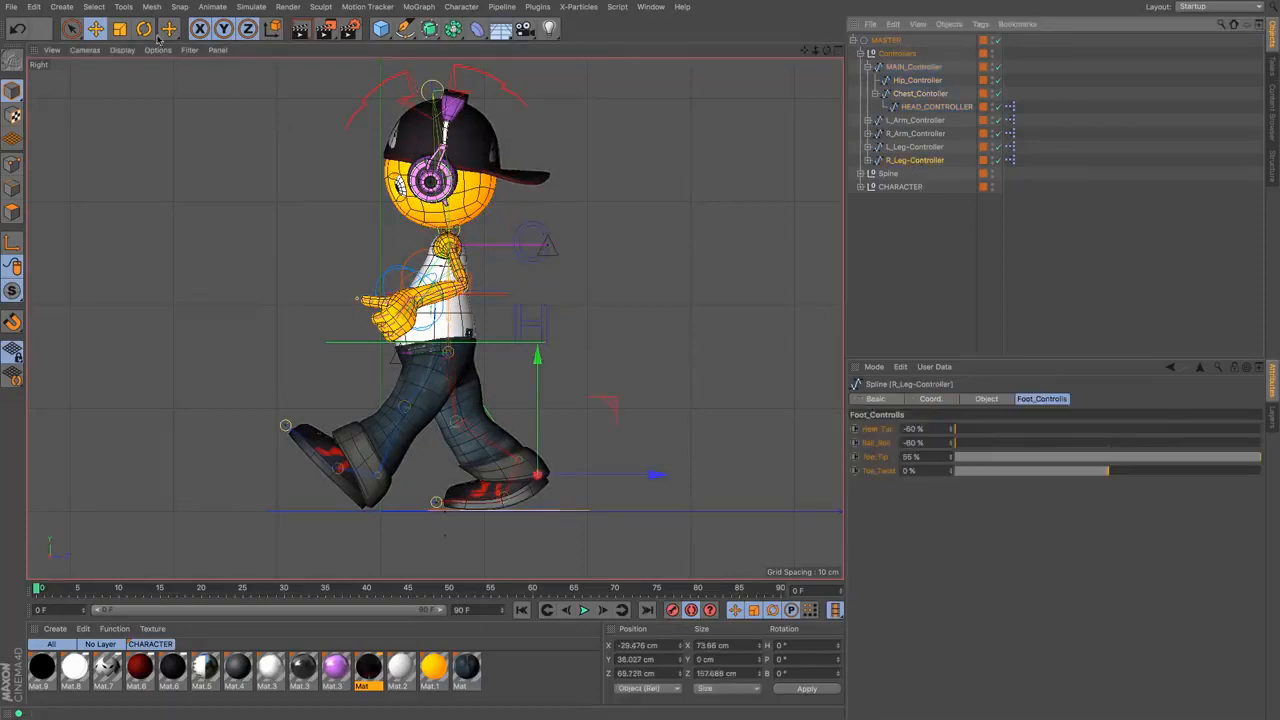
pyautogui.press('r')
pyautogui.moveTo(766, 289); pyautogui.dragTo(712, 218)
pyautogui.click(96, 29)
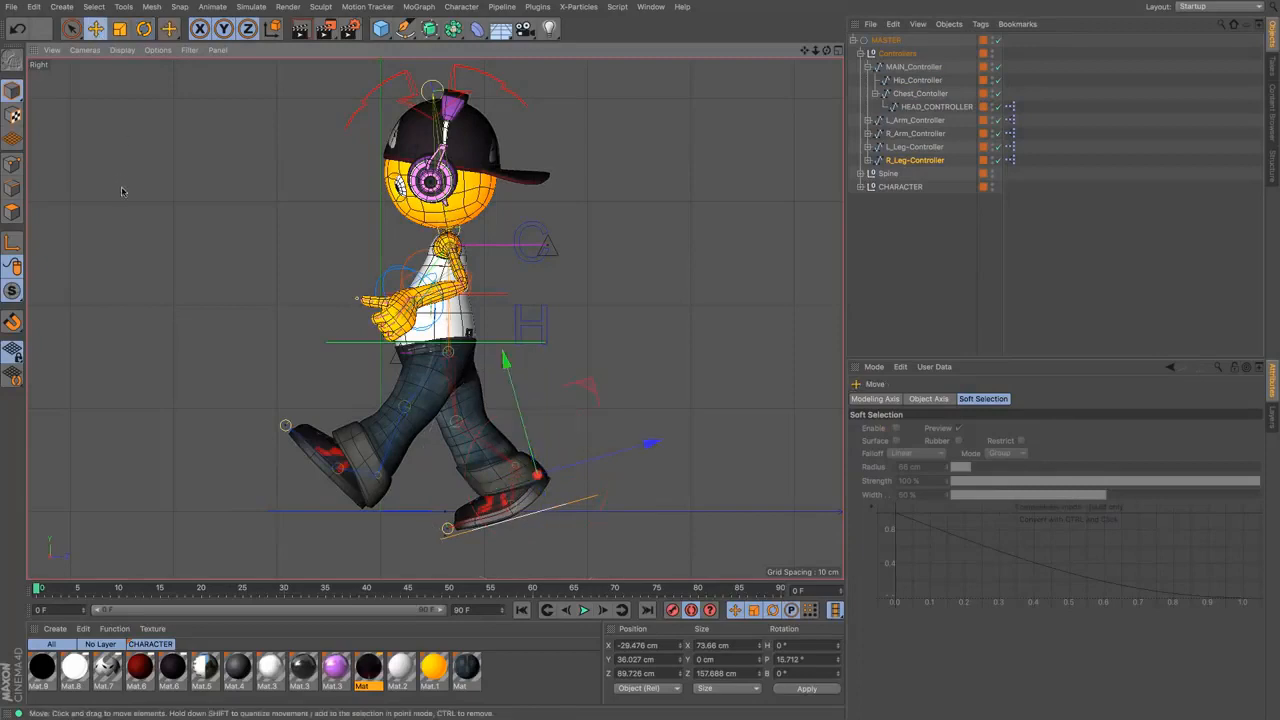
pyautogui.moveTo(121, 189)
pyautogui.mouseDown()
pyautogui.moveTo(119, 167)
pyautogui.moveTo(136, 171)
pyautogui.mouseUp()
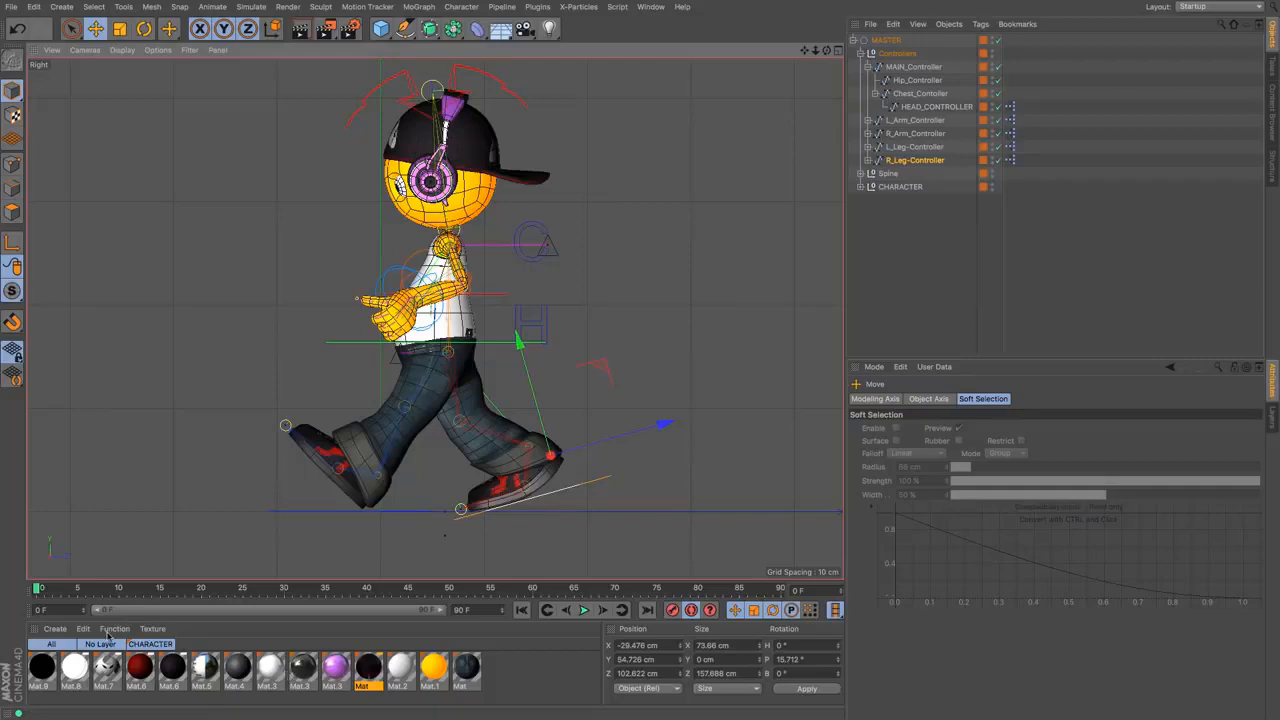
# Go to frame 5 and select the left leg controller
pyautogui.click(77, 589)
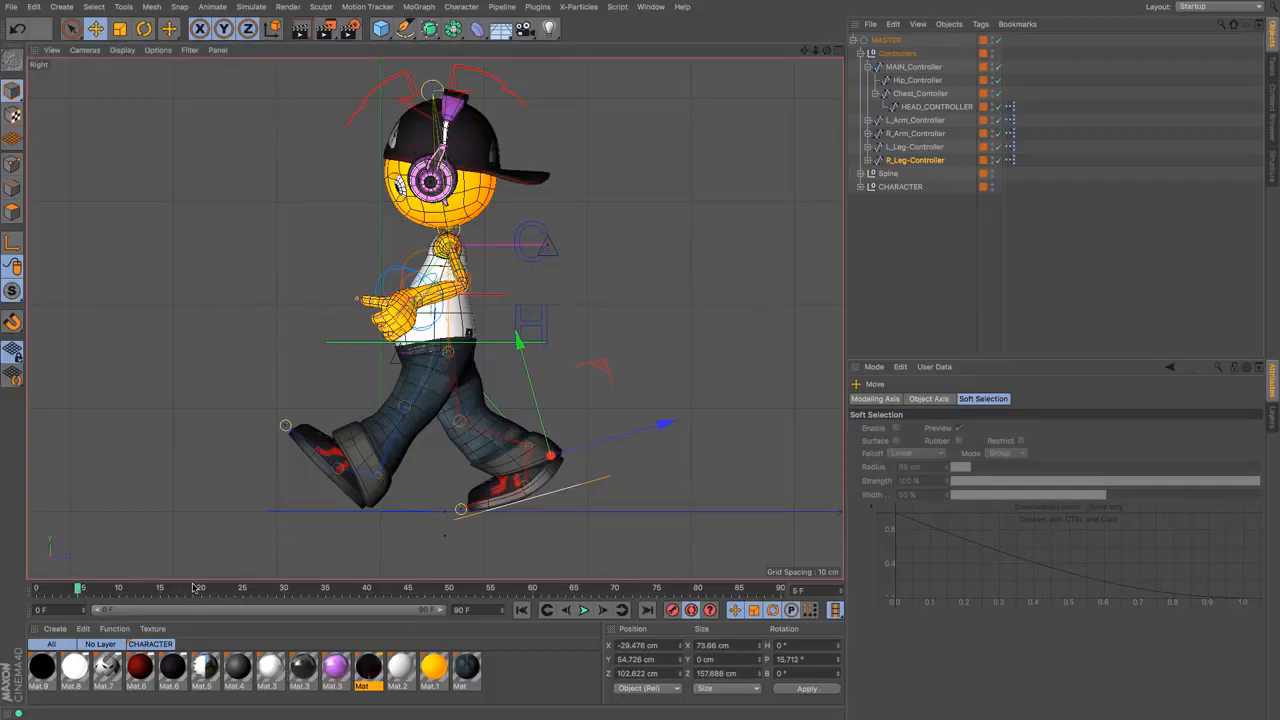
pyautogui.click(915, 147)
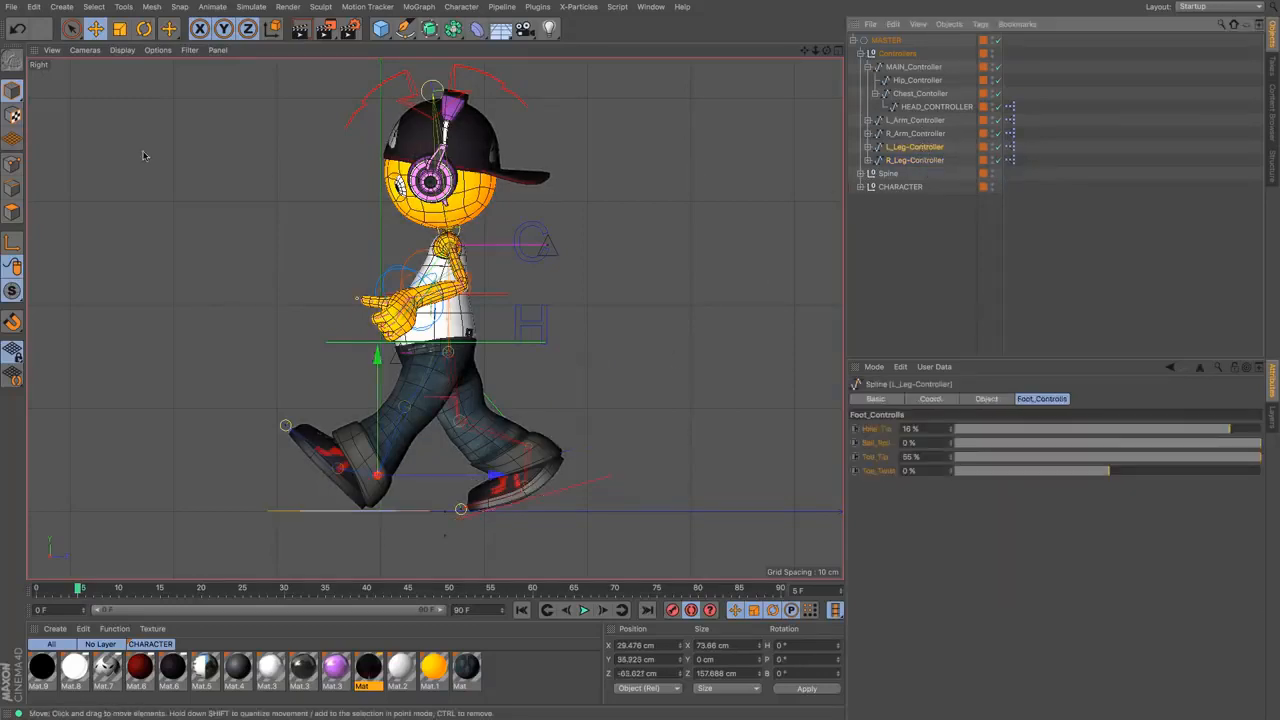
pyautogui.click(144, 28)
pyautogui.moveTo(712, 434); pyautogui.dragTo(596, 299)
pyautogui.press('super+z')
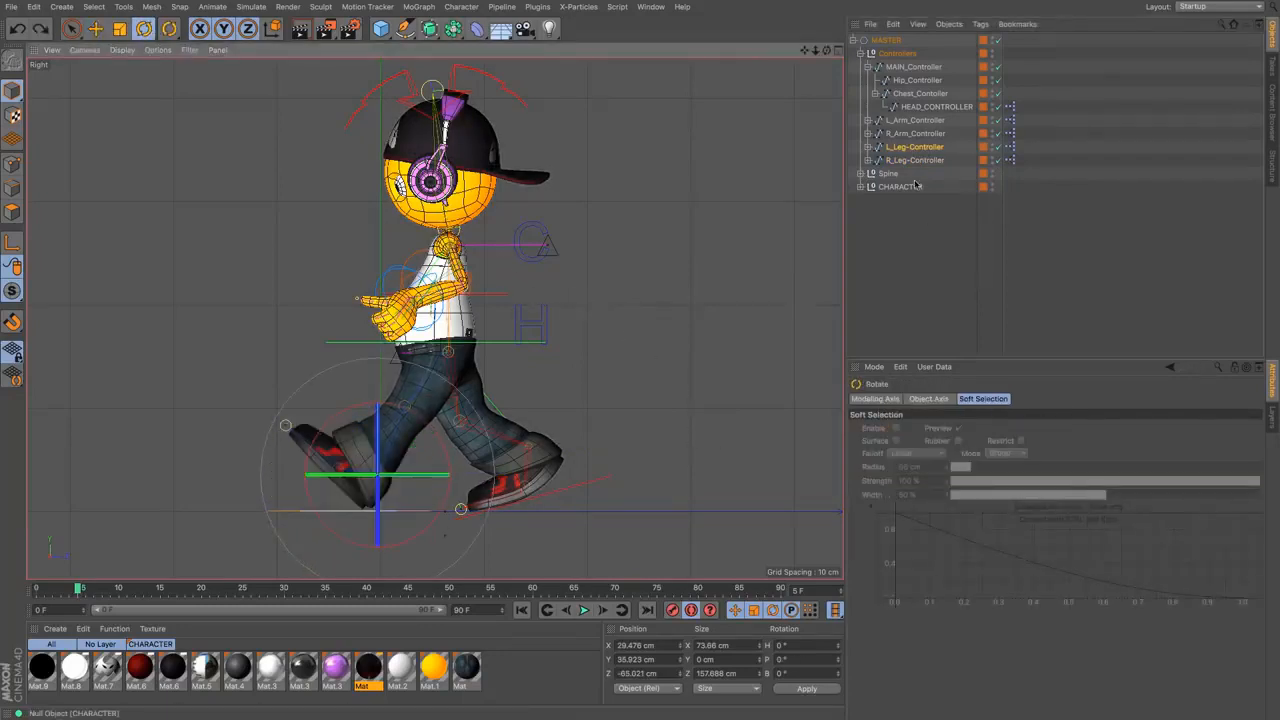
# Flatten the left foot with Heel_Tip at -60% and slide its leg controller to about Z -37.3 cm
pyautogui.click(930, 148)
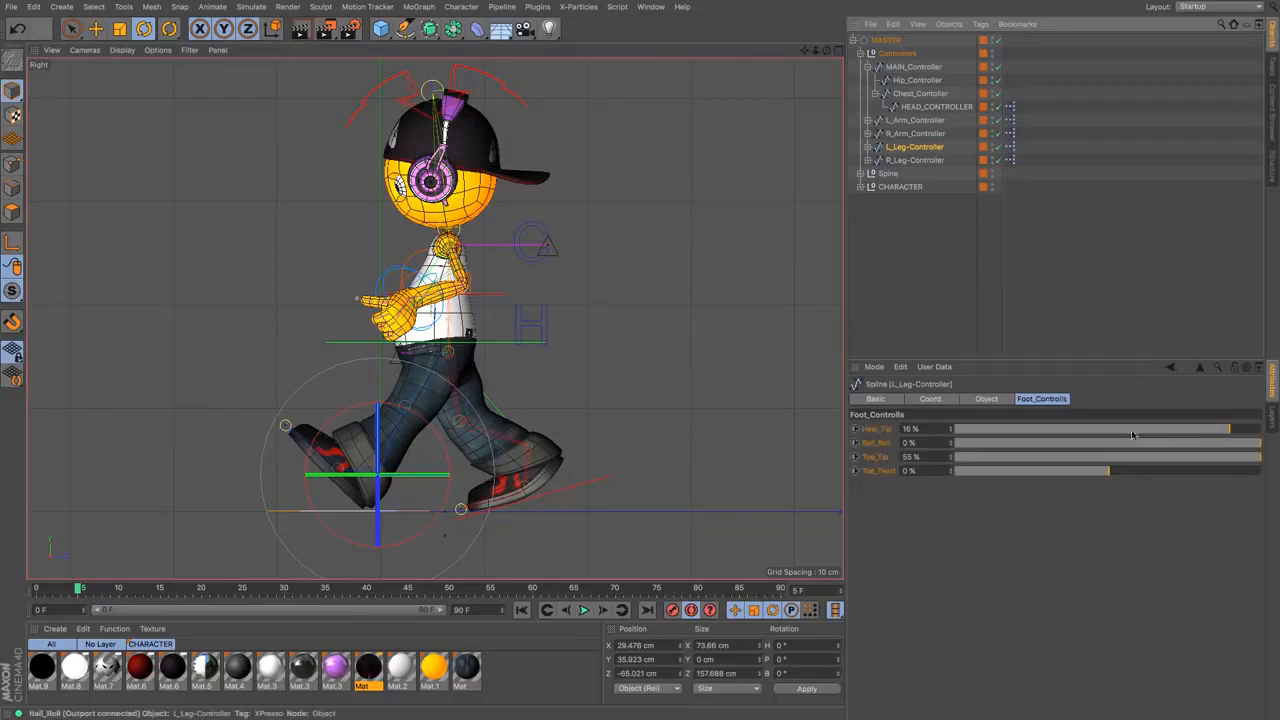
pyautogui.moveTo(1227, 432); pyautogui.dragTo(890, 452)
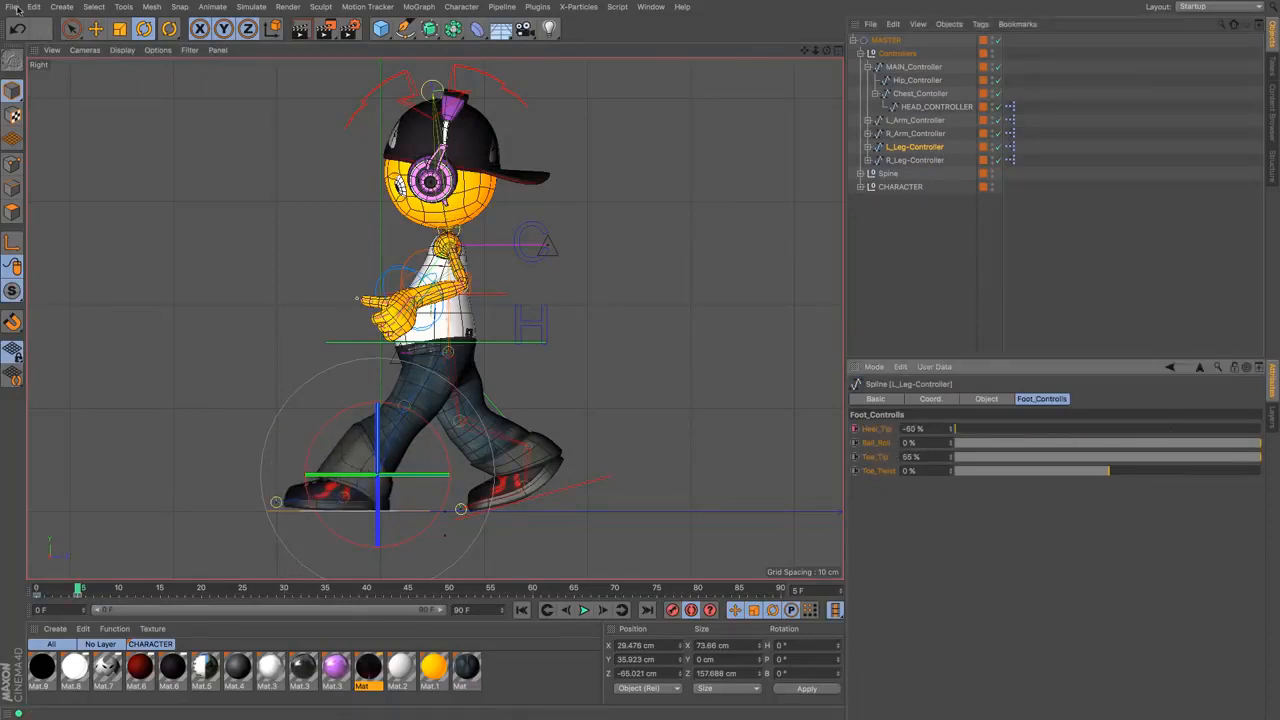
pyautogui.click(95, 28)
pyautogui.moveTo(487, 484); pyautogui.dragTo(525, 482)
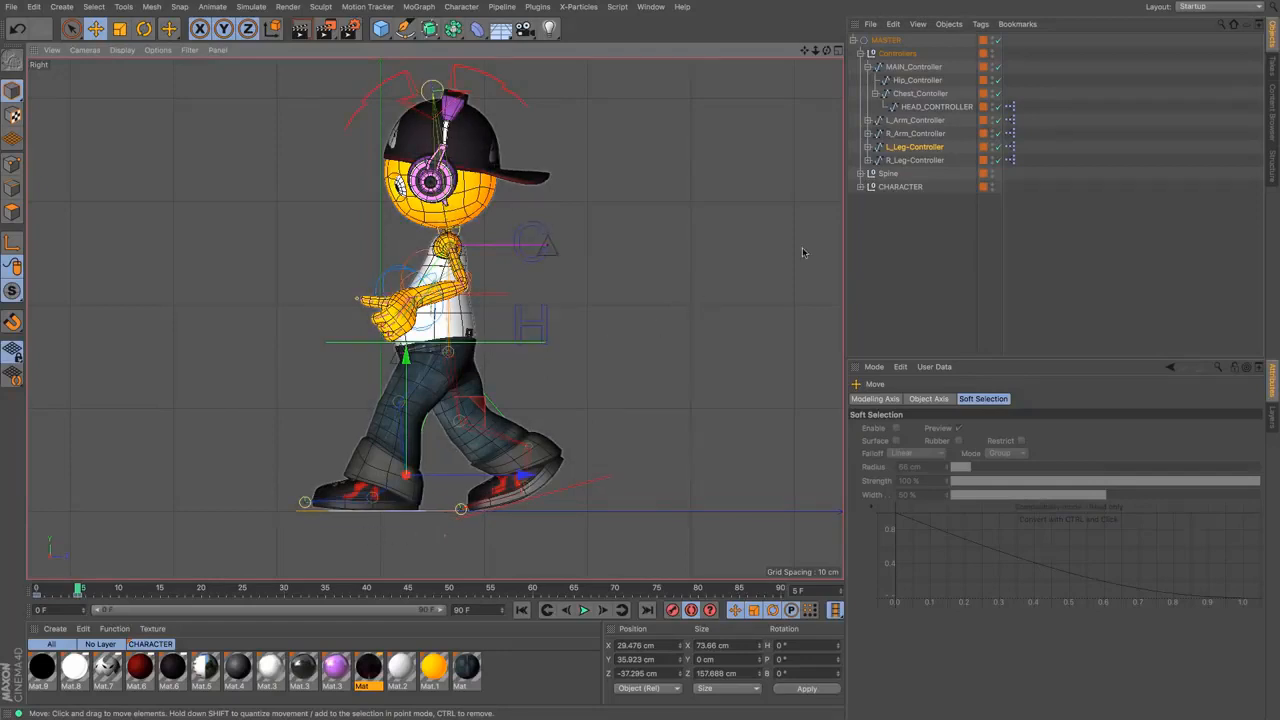
# At frame 5, pitch the right leg controller to about 50.6° and raise it to about Y 87.6 cm, Z 100 cm
pyautogui.click(935, 160)
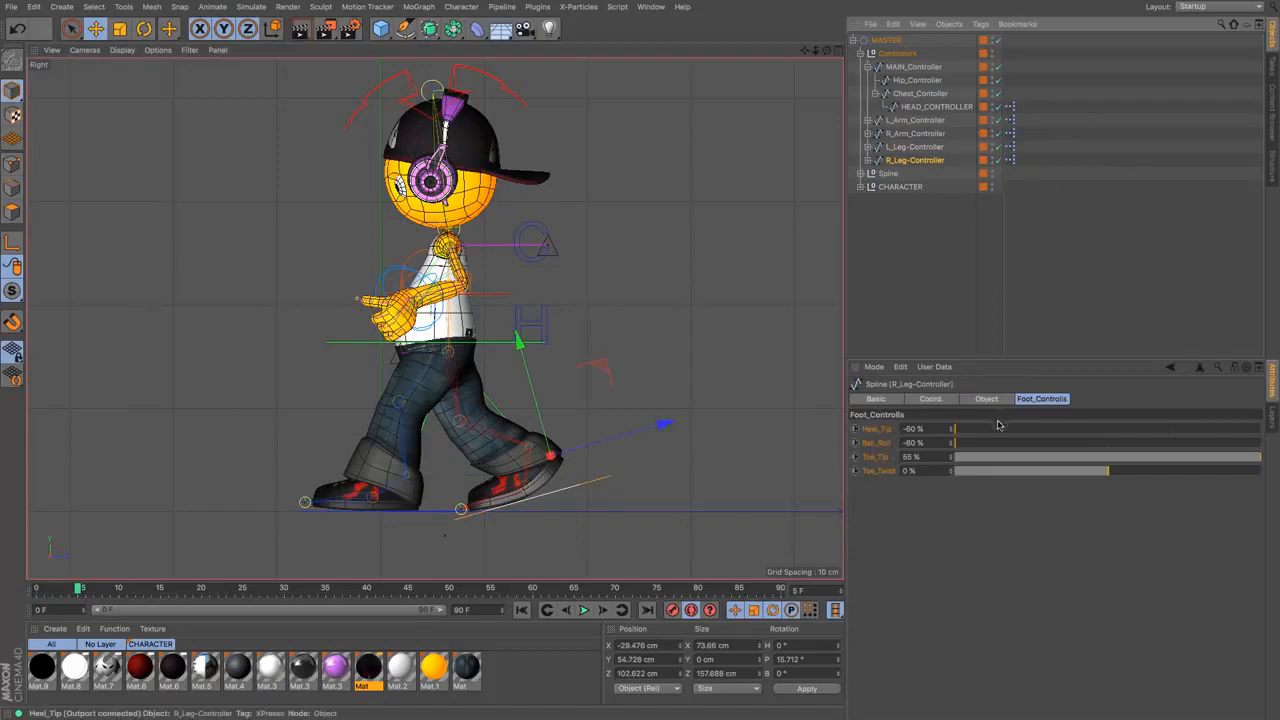
pyautogui.click(144, 30)
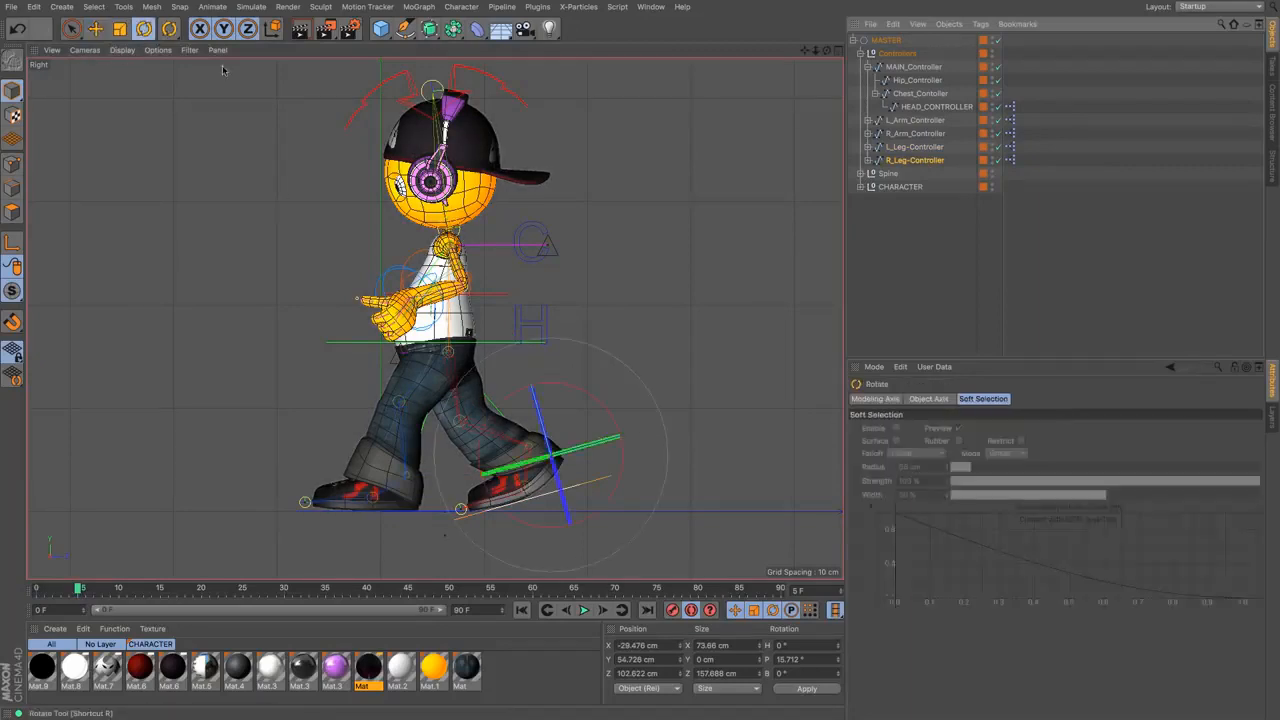
pyautogui.moveTo(754, 363)
pyautogui.mouseDown()
pyautogui.moveTo(680, 277)
pyautogui.moveTo(758, 355)
pyautogui.mouseUp()
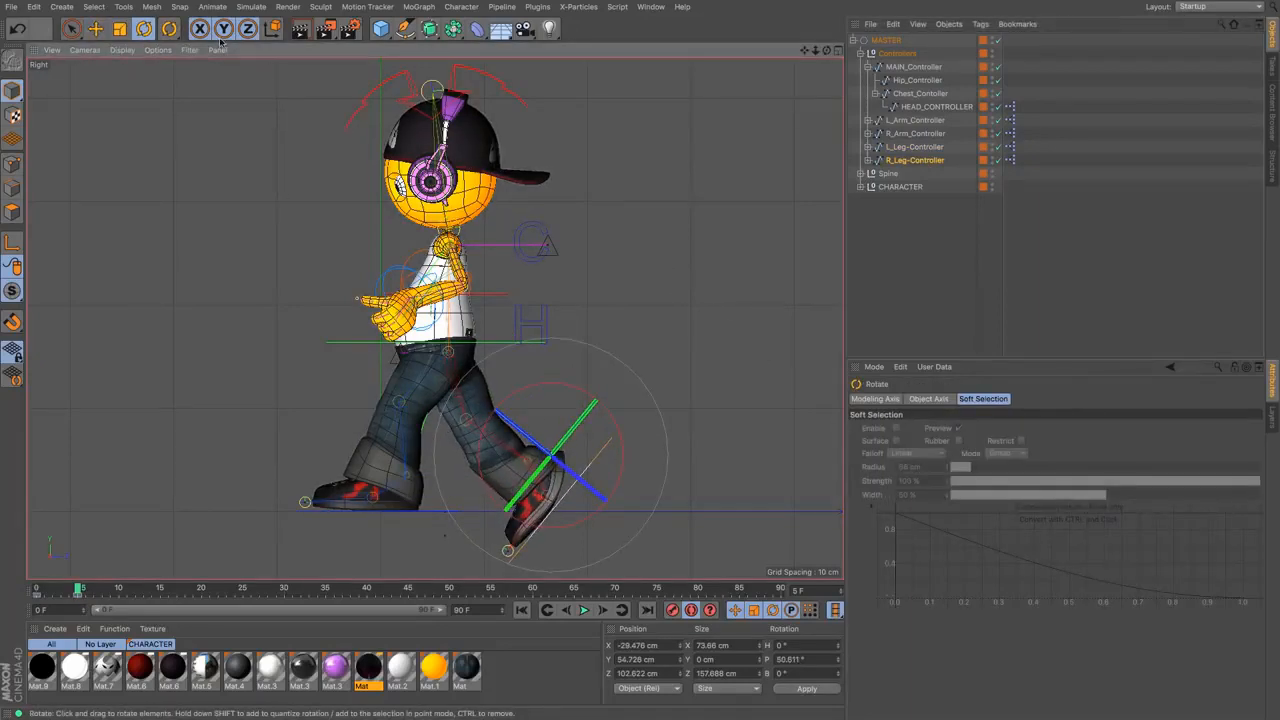
pyautogui.click(95, 29)
pyautogui.moveTo(183, 195); pyautogui.dragTo(184, 168)
# Lower the hip and chest controllers together to about Y 204.4 cm at frame 5
pyautogui.click(916, 80)
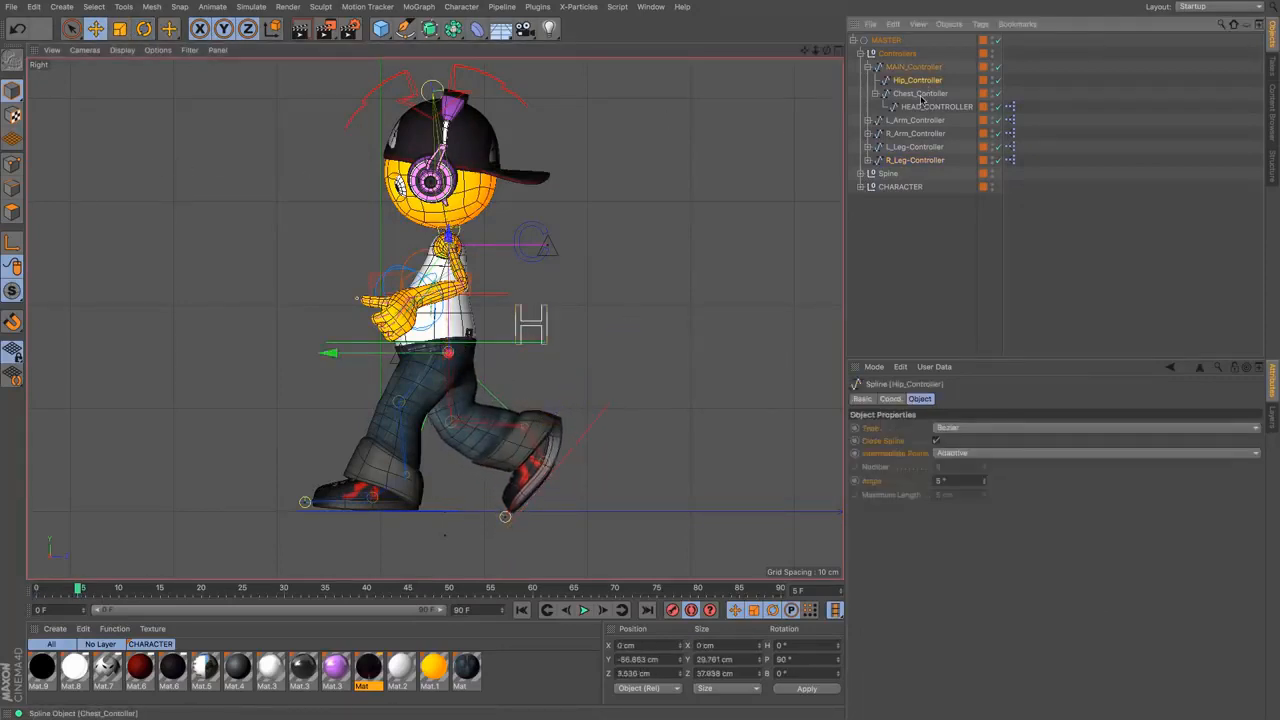
pyautogui.keyDown('shift'); pyautogui.click(919, 93); pyautogui.keyUp('shift')
pyautogui.moveTo(450, 177); pyautogui.dragTo(449, 186)
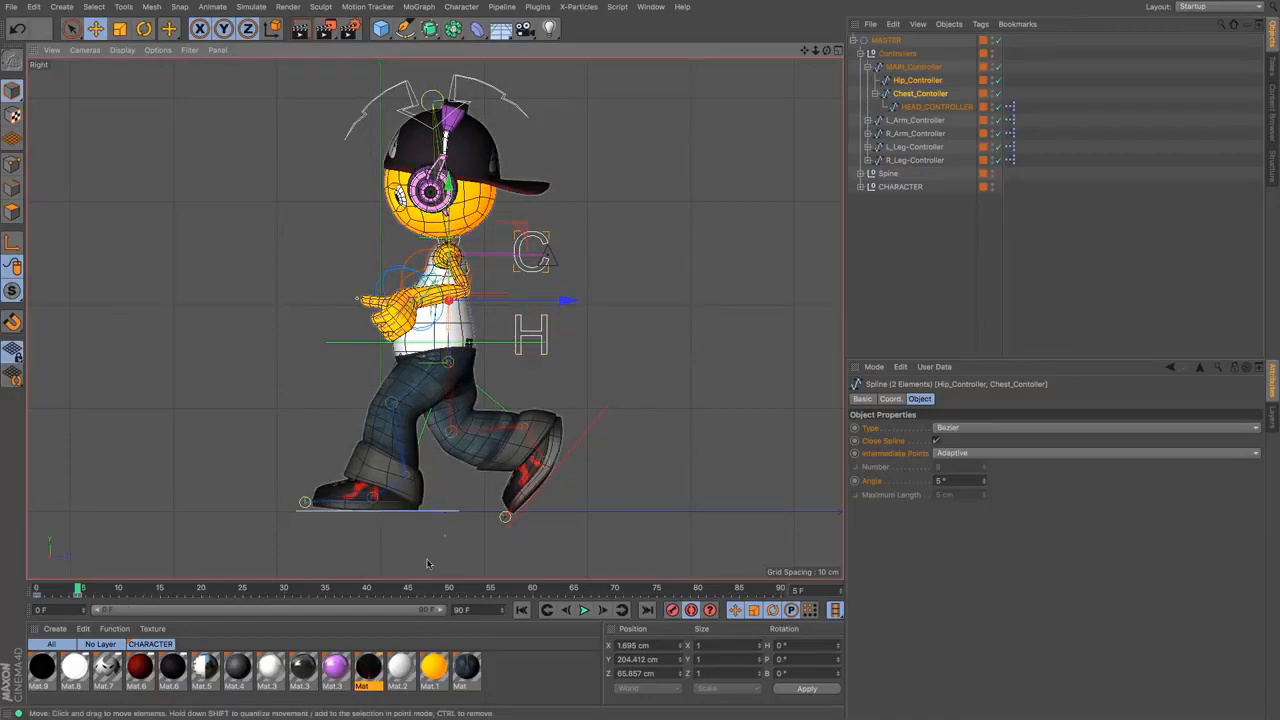
# Go to frame 10 and slide the left leg controller back along Z so the planted foot sits under the body
pyautogui.moveTo(75, 595); pyautogui.dragTo(120, 597)
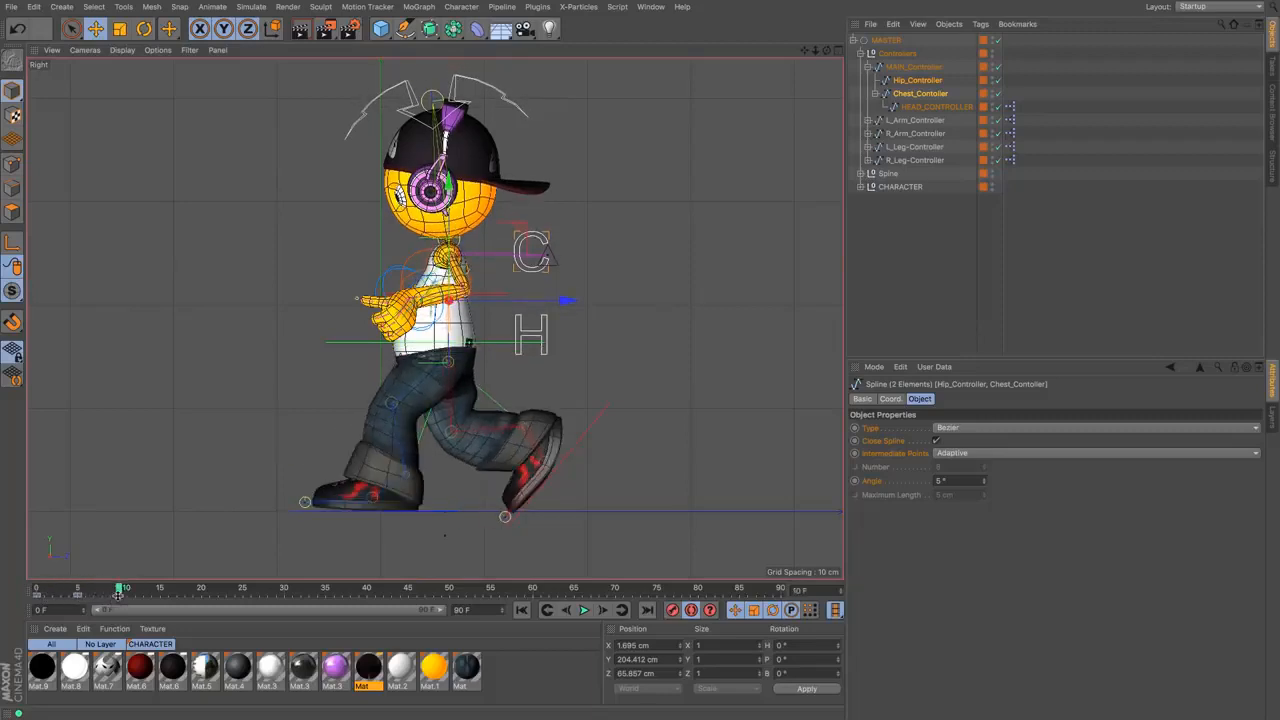
pyautogui.click(914, 147)
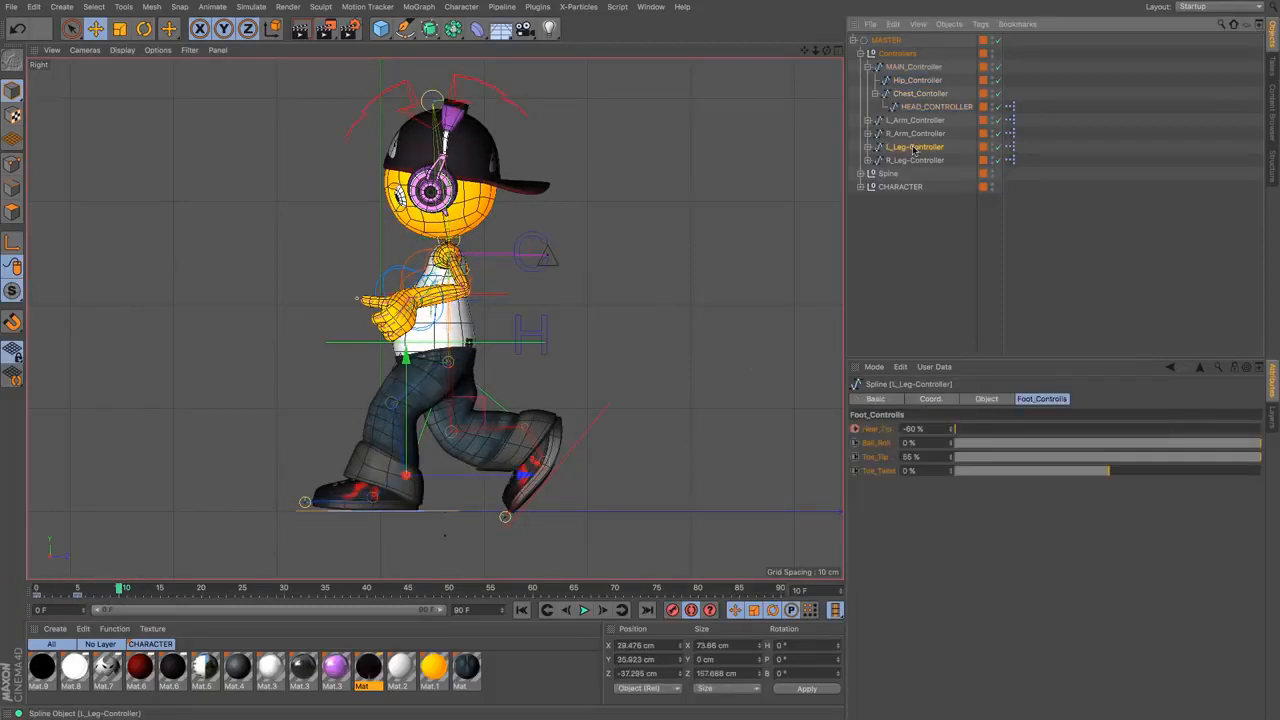
pyautogui.moveTo(533, 492); pyautogui.dragTo(575, 480)
# At frame 10, pitch the right leg controller to about 84.6° and lift it to about Y 110.8 cm, Z 69.7 cm
pyautogui.click(914, 160)
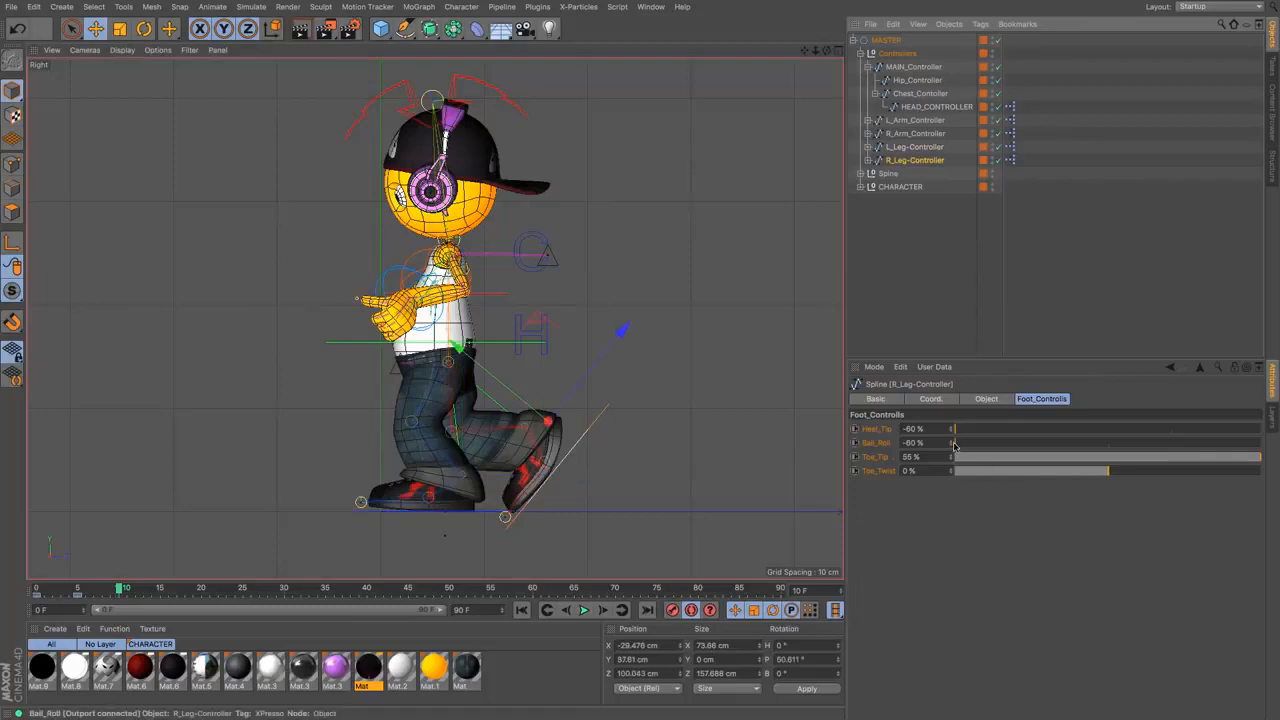
pyautogui.moveTo(957, 450)
pyautogui.mouseDown()
pyautogui.moveTo(1110, 461)
pyautogui.moveTo(986, 450)
pyautogui.moveTo(955, 430)
pyautogui.moveTo(1078, 432)
pyautogui.moveTo(956, 432)
pyautogui.mouseUp()
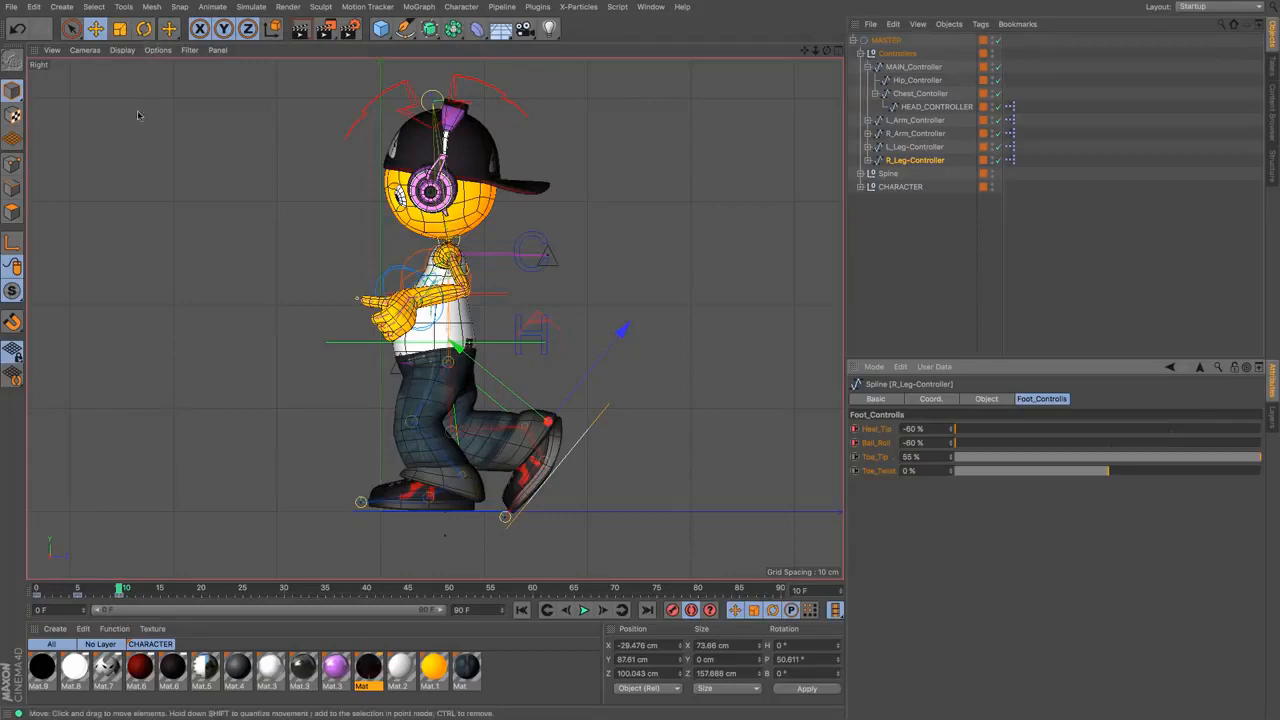
pyautogui.click(144, 28)
pyautogui.moveTo(737, 334); pyautogui.dragTo(645, 257)
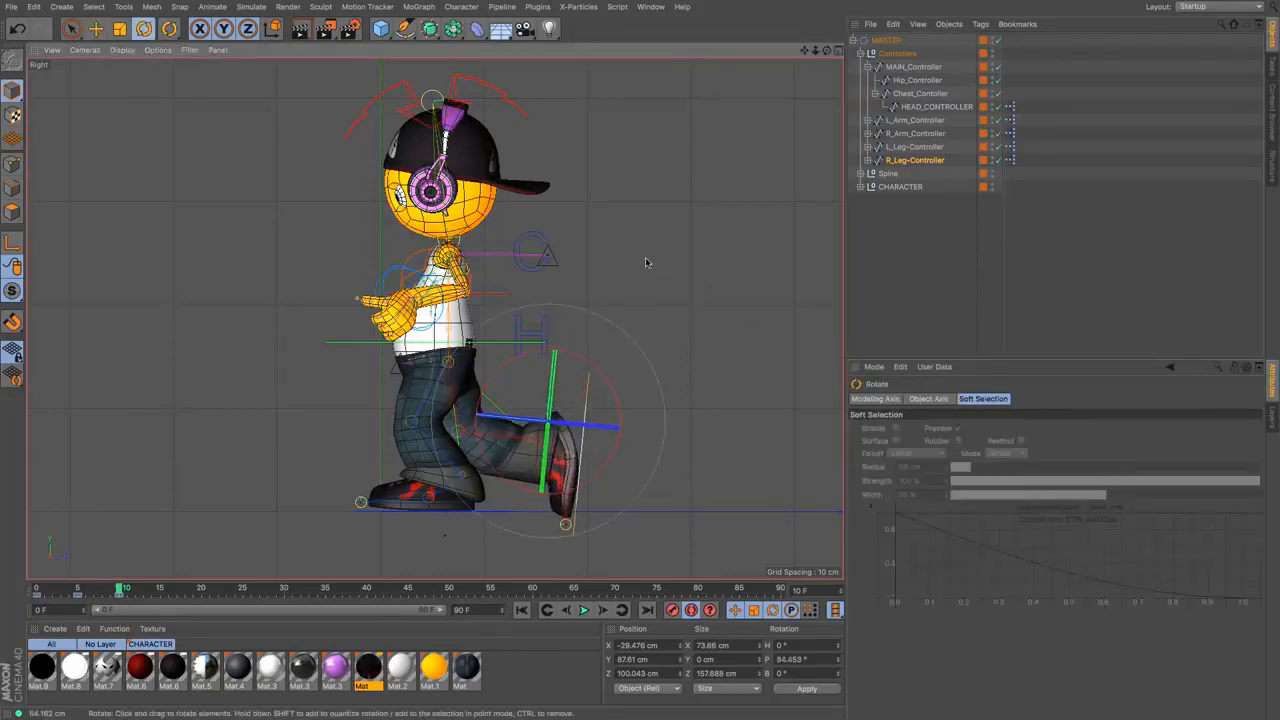
pyautogui.click(96, 28)
pyautogui.moveTo(209, 218); pyautogui.dragTo(178, 194)
# Set the right foot's Ball_Roll to 0% and move its leg controller to about Y 121.8 cm, Z 56.6 cm
pyautogui.click(927, 163)
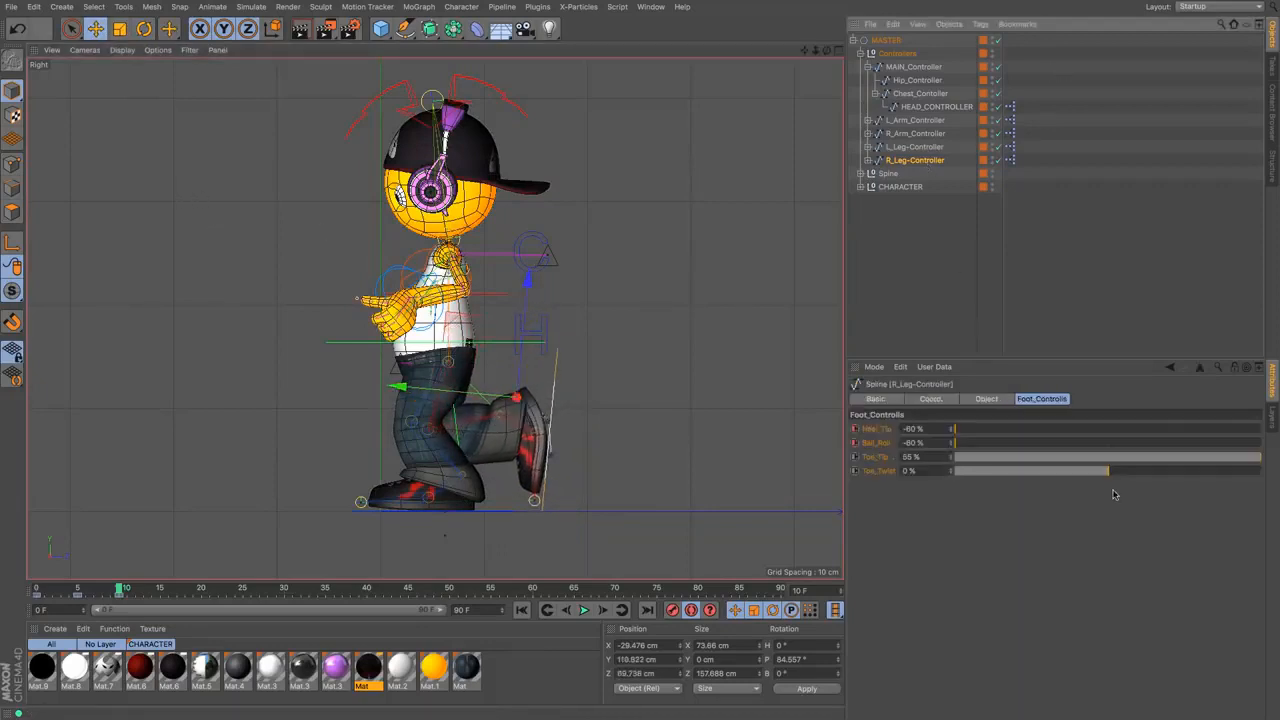
pyautogui.moveTo(946, 429); pyautogui.dragTo(917, 432)
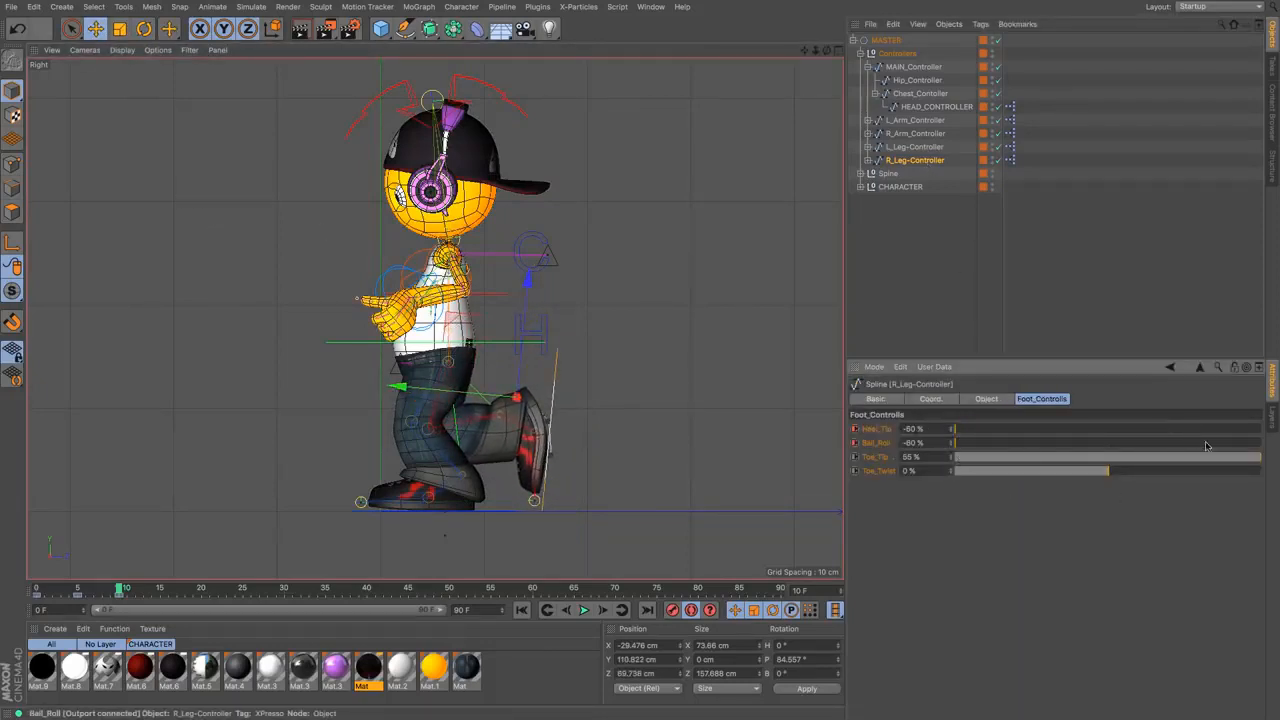
pyautogui.moveTo(1242, 456); pyautogui.dragTo(1278, 467)
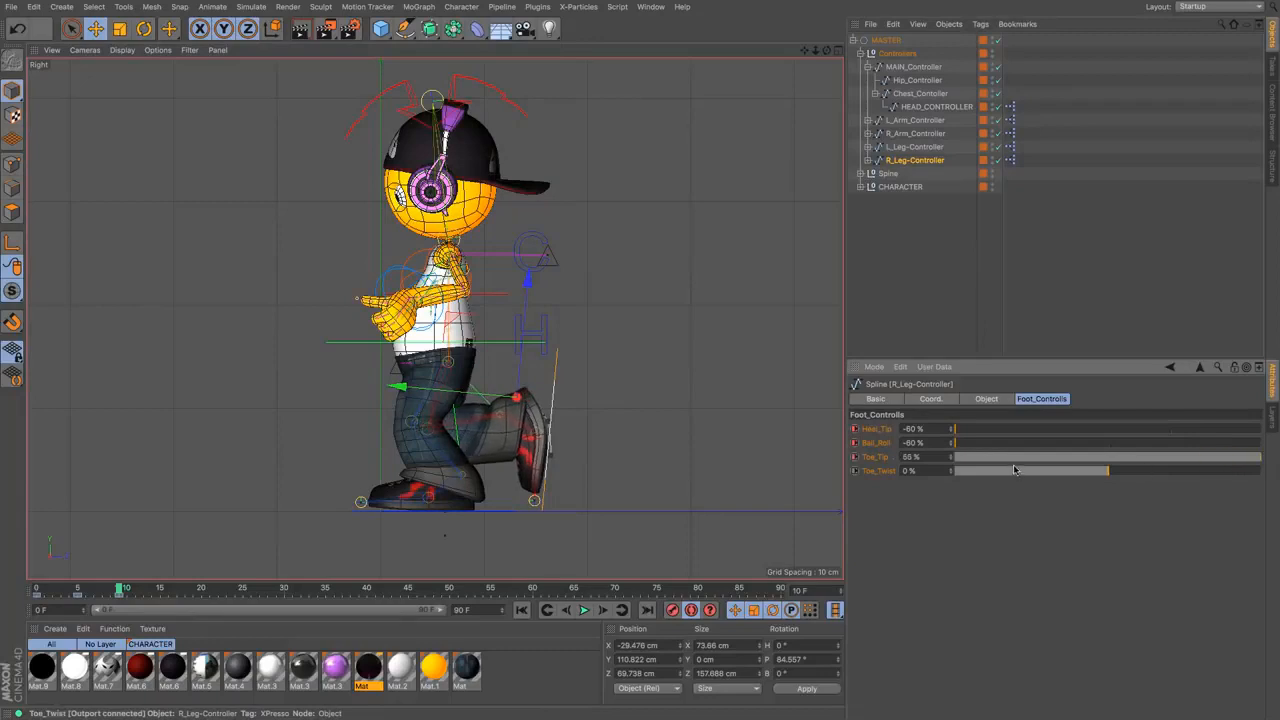
pyautogui.moveTo(960, 444); pyautogui.dragTo(1279, 458)
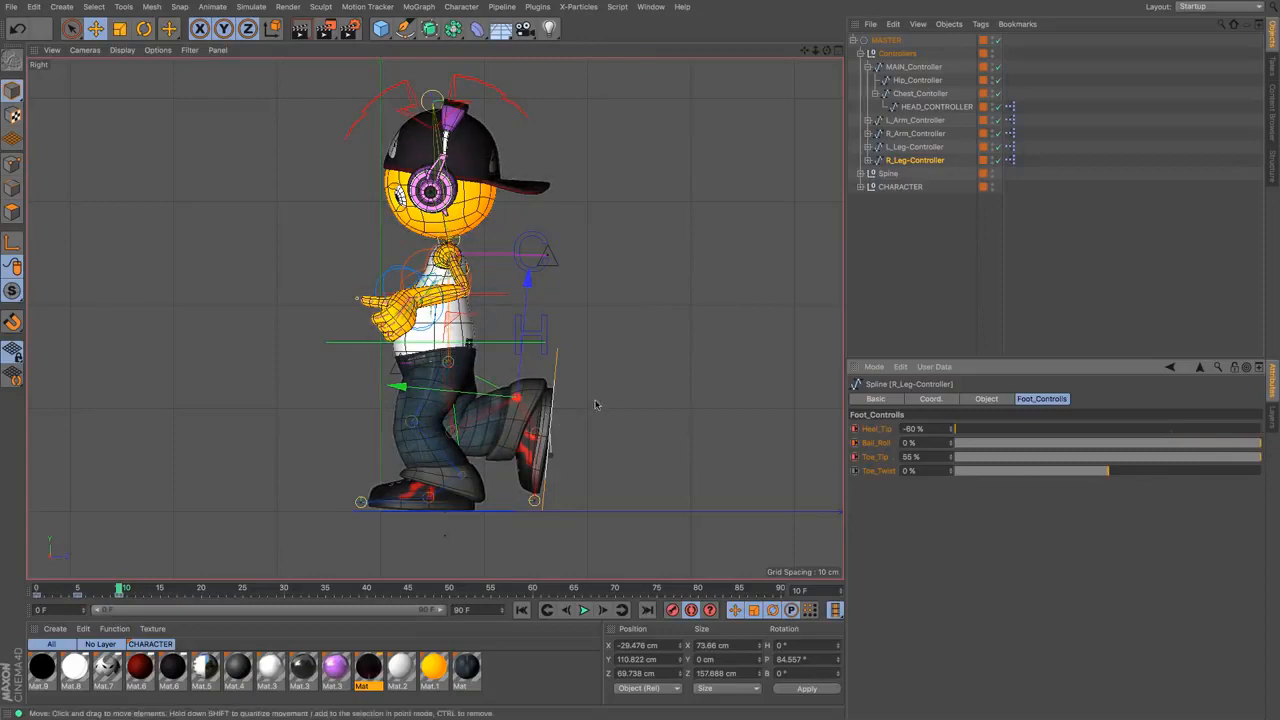
pyautogui.moveTo(595, 404); pyautogui.dragTo(606, 400)
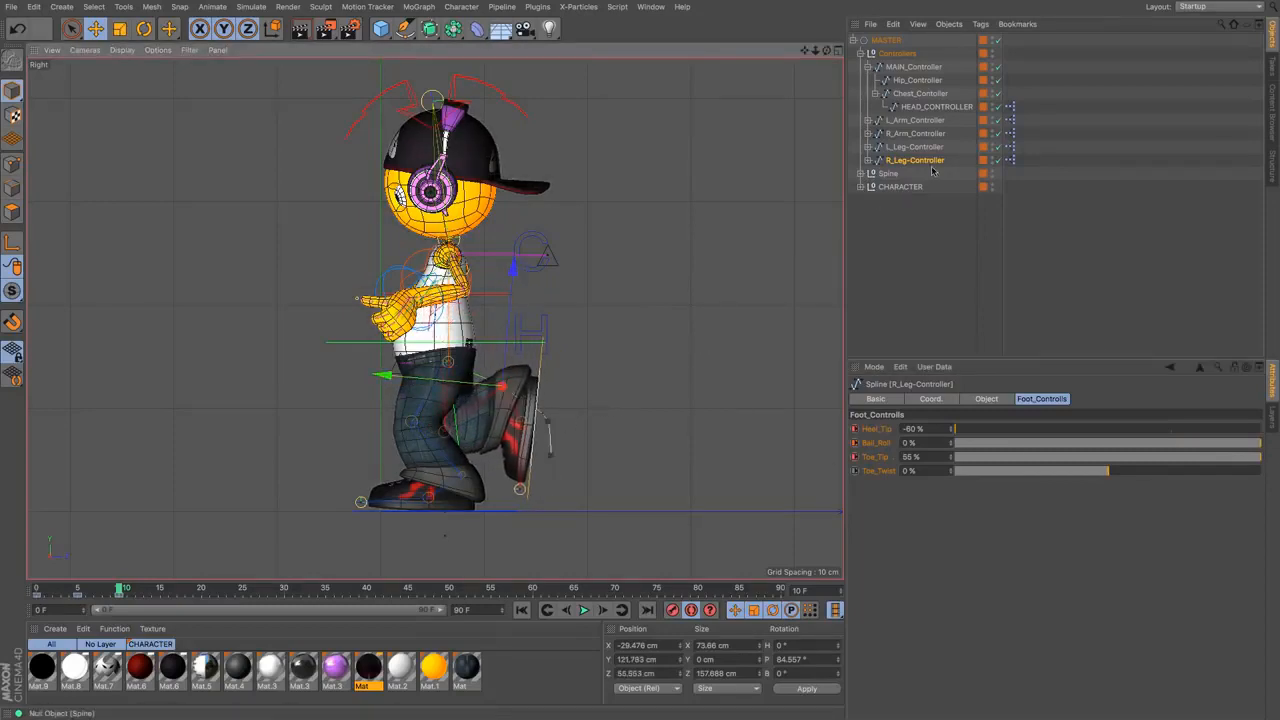
# Raise the hip and chest controllers together to about Y 219.5 cm at frame 10
pyautogui.click(917, 80)
pyautogui.keyDown('ctrl'); pyautogui.click(918, 93); pyautogui.keyUp('ctrl')
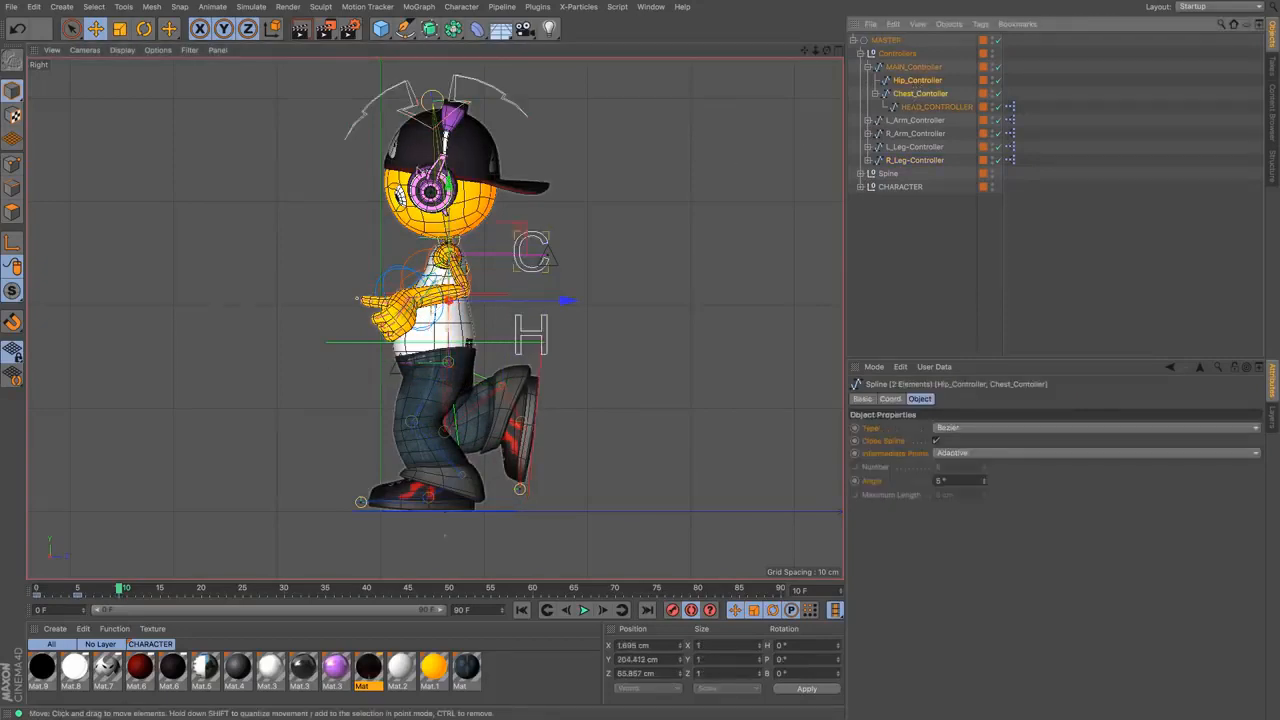
pyautogui.moveTo(449, 183); pyautogui.dragTo(453, 175)
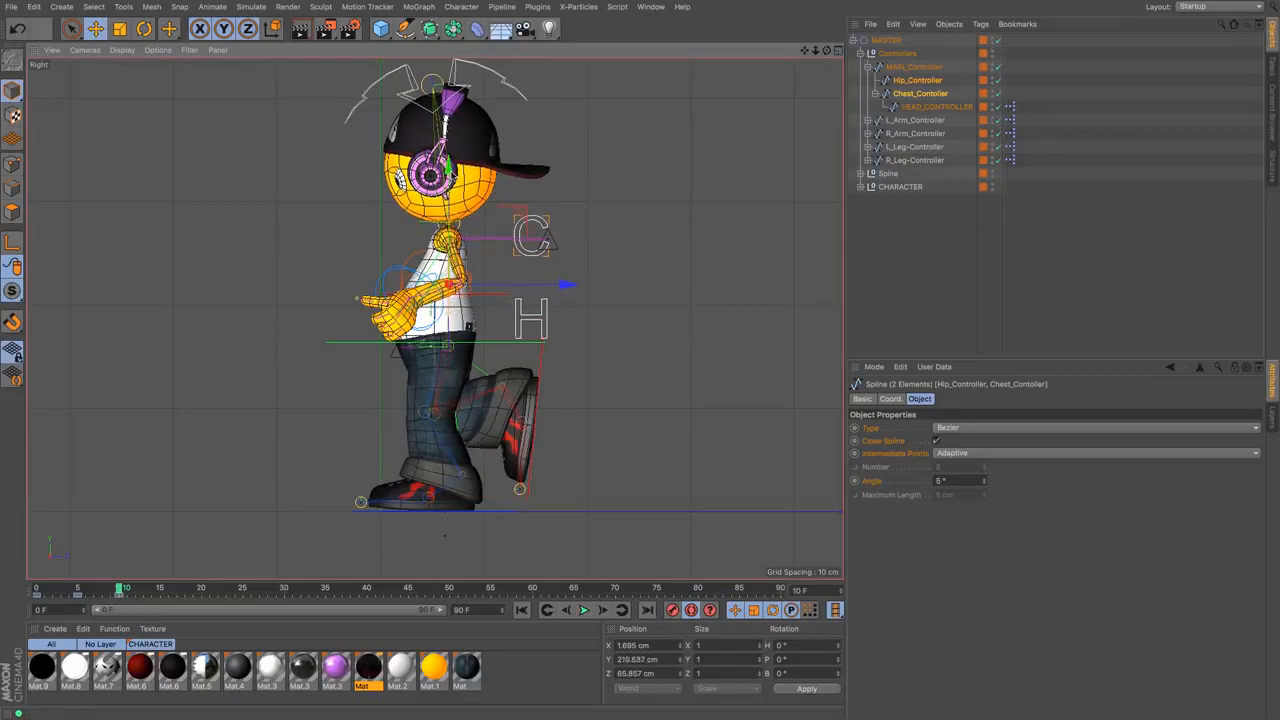
# At frame 15, slide the left leg controller back along Z to about 43.3 cm
pyautogui.click(160, 590)
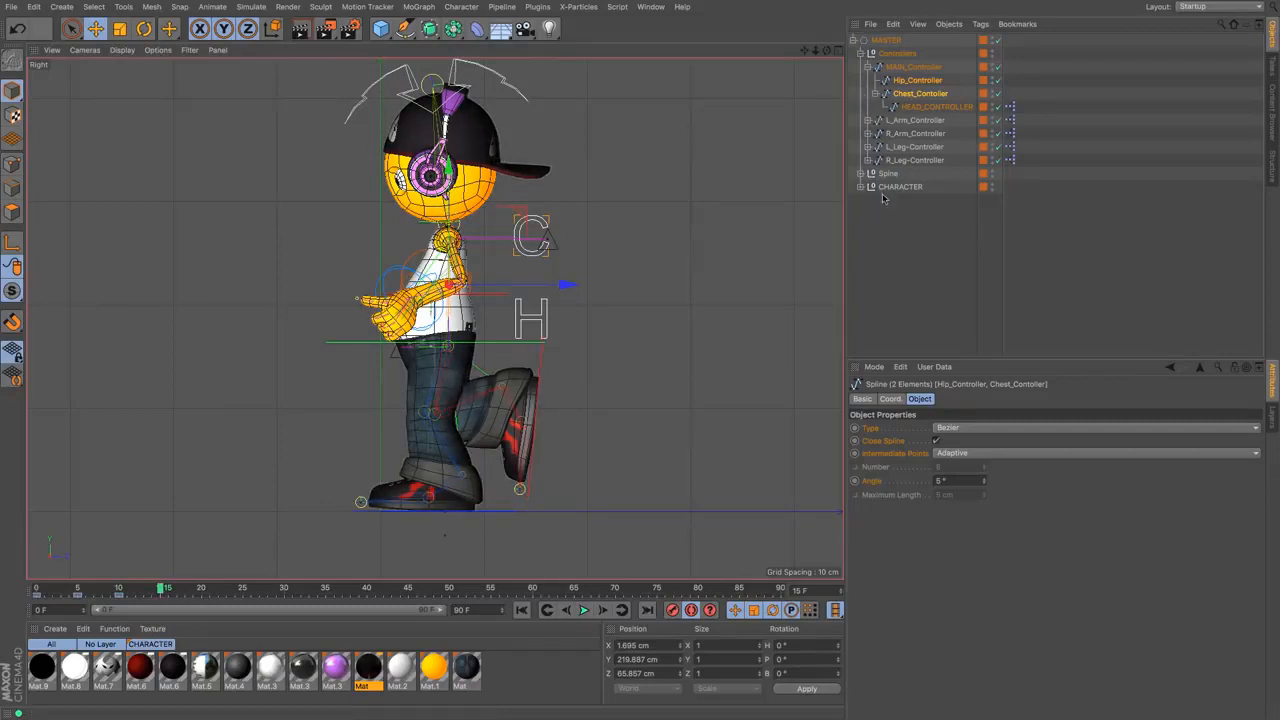
pyautogui.click(912, 147)
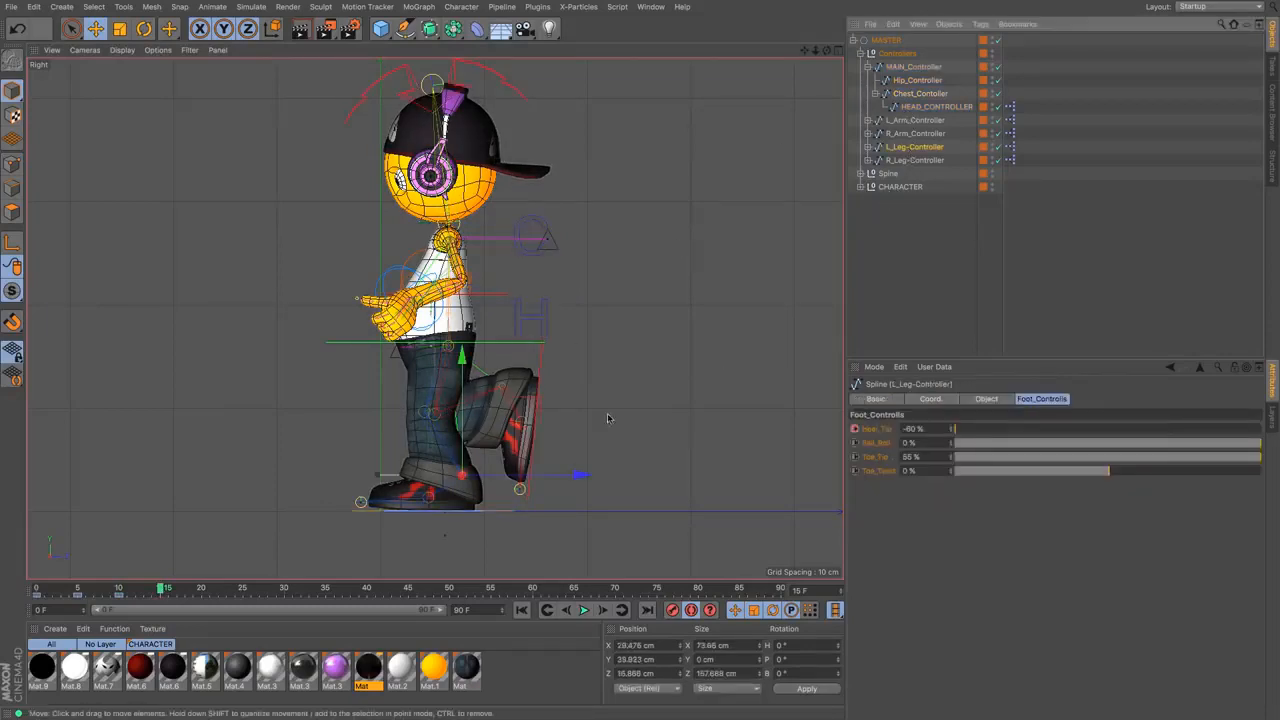
pyautogui.moveTo(582, 475); pyautogui.dragTo(614, 477)
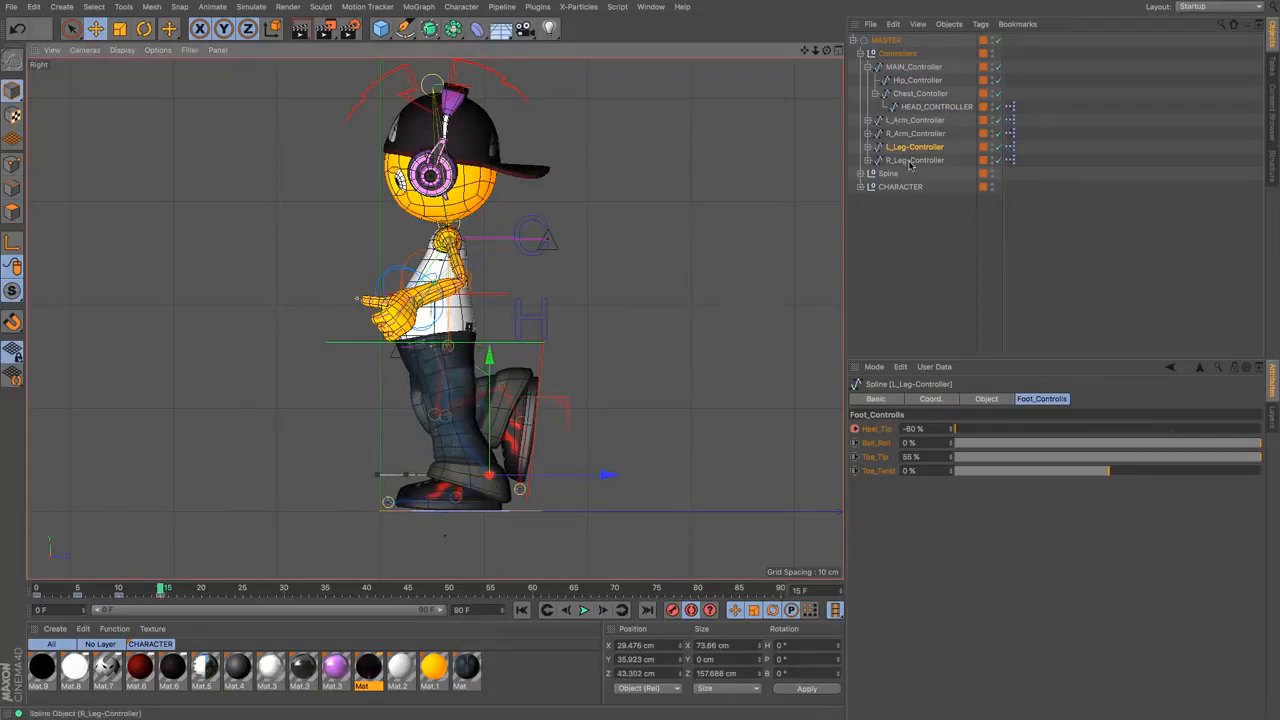
# At frame 15, pitch the right leg controller to about 55° and move it to about Y 122.4 cm, Z 24 cm
pyautogui.click(912, 160)
pyautogui.moveTo(738, 233); pyautogui.dragTo(702, 232)
pyautogui.click(145, 29)
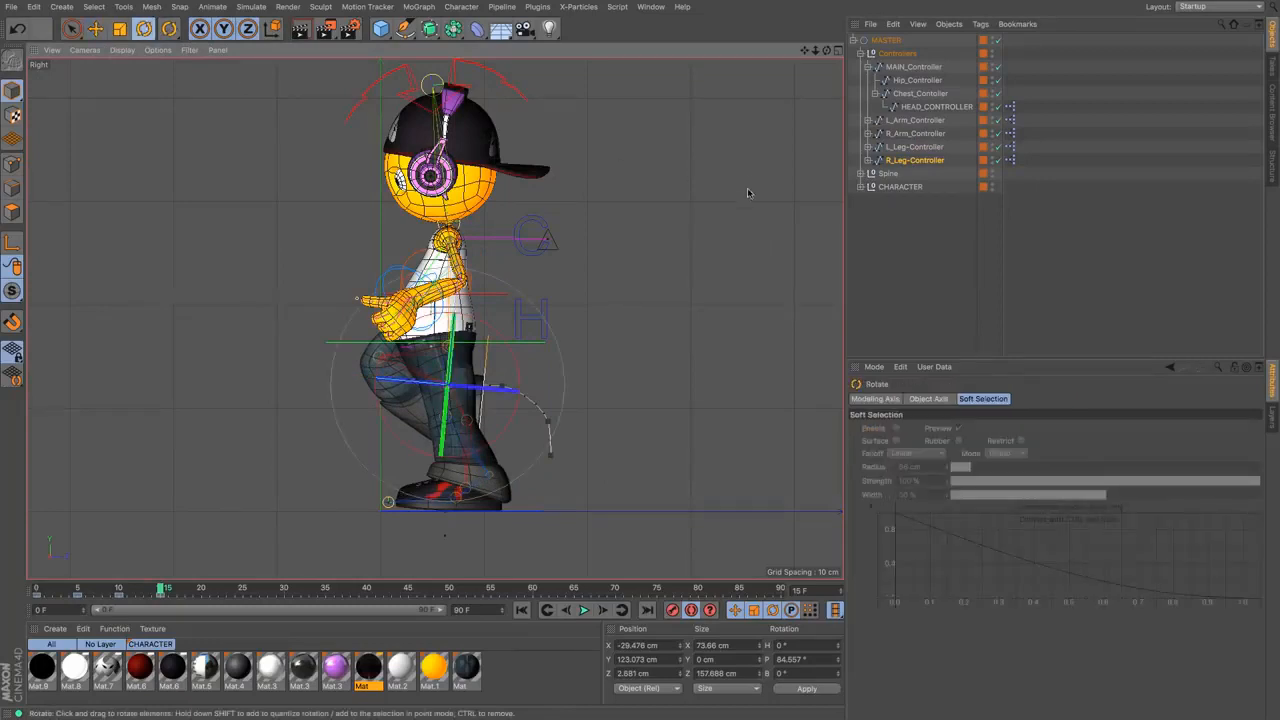
pyautogui.moveTo(749, 192); pyautogui.dragTo(751, 350)
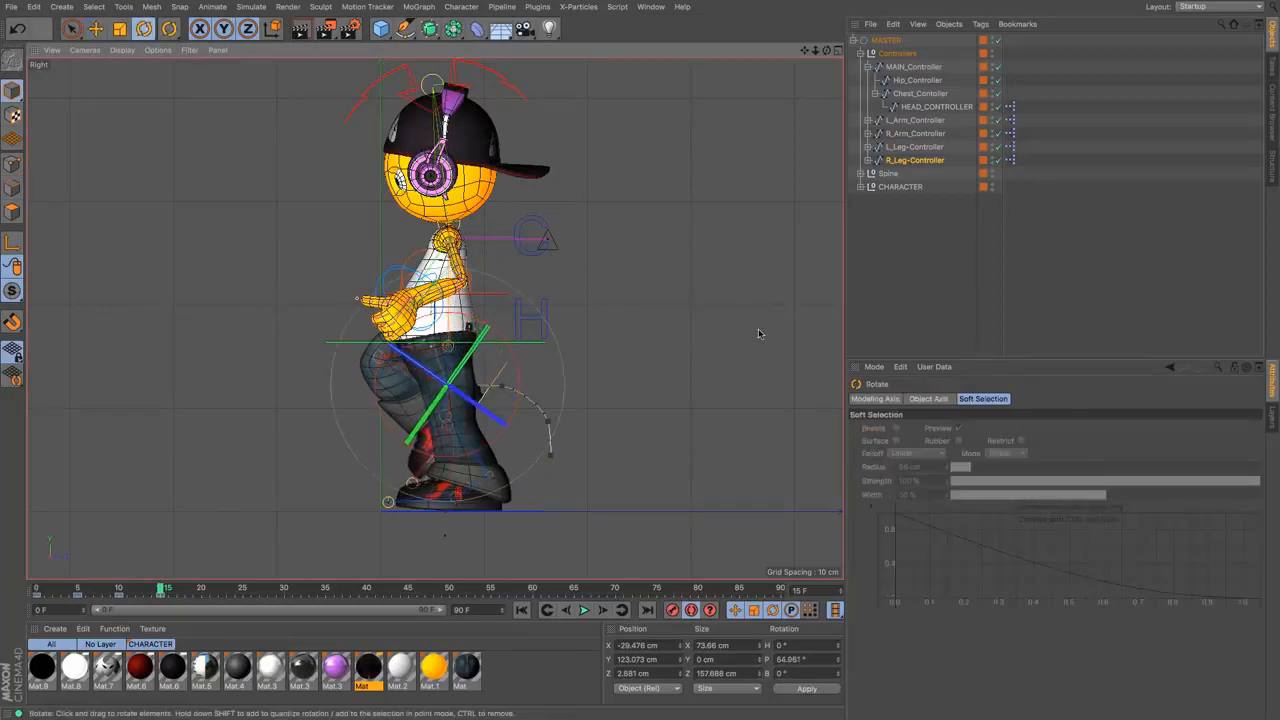
pyautogui.click(99, 30)
pyautogui.moveTo(116, 182); pyautogui.dragTo(135, 182)
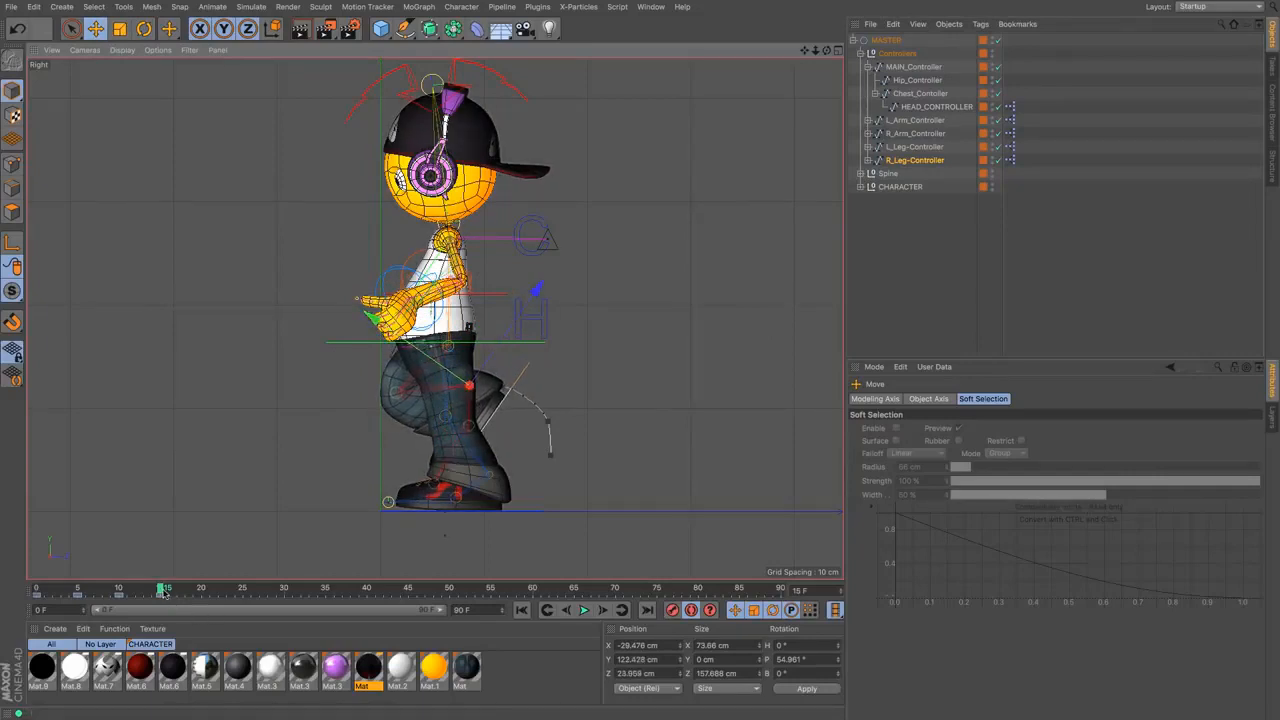
# At frame 20, move the right leg controller forward and down to about Y 16.7 cm, Z -67 cm, and pitch it to about -46.4°
pyautogui.moveTo(161, 590); pyautogui.dragTo(201, 591)
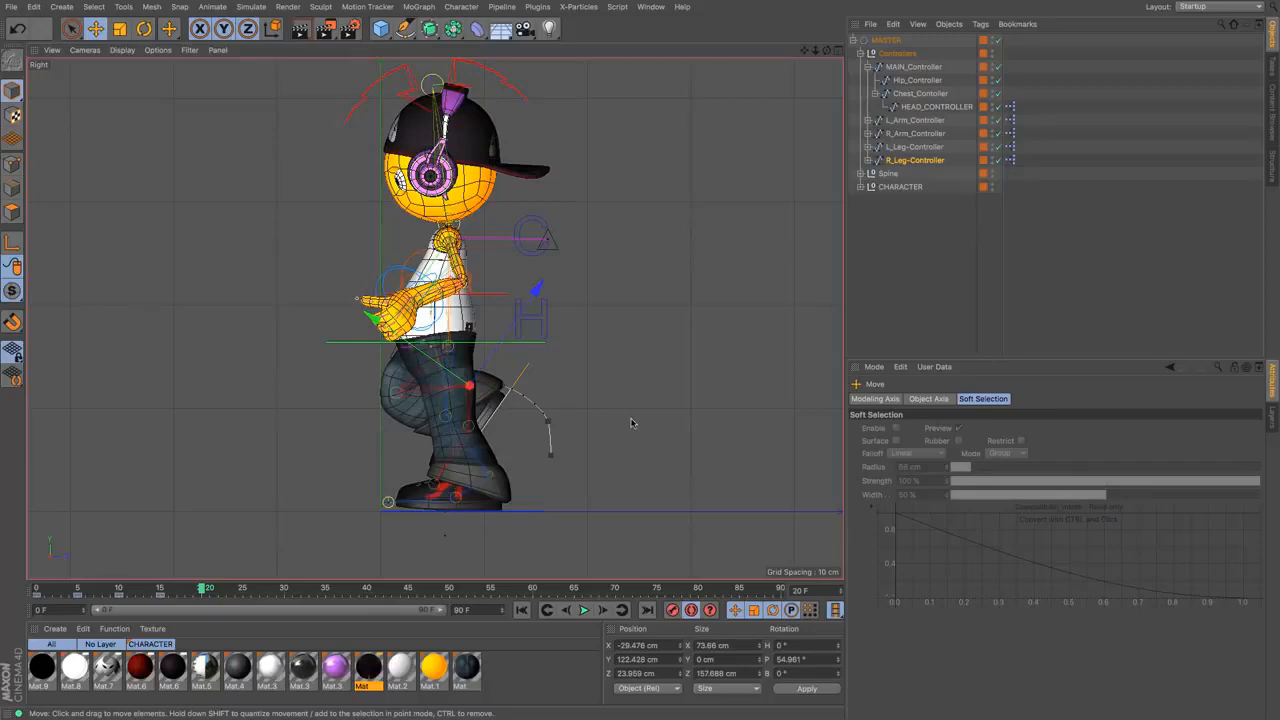
pyautogui.moveTo(632, 400); pyautogui.dragTo(535, 513)
pyautogui.click(144, 29)
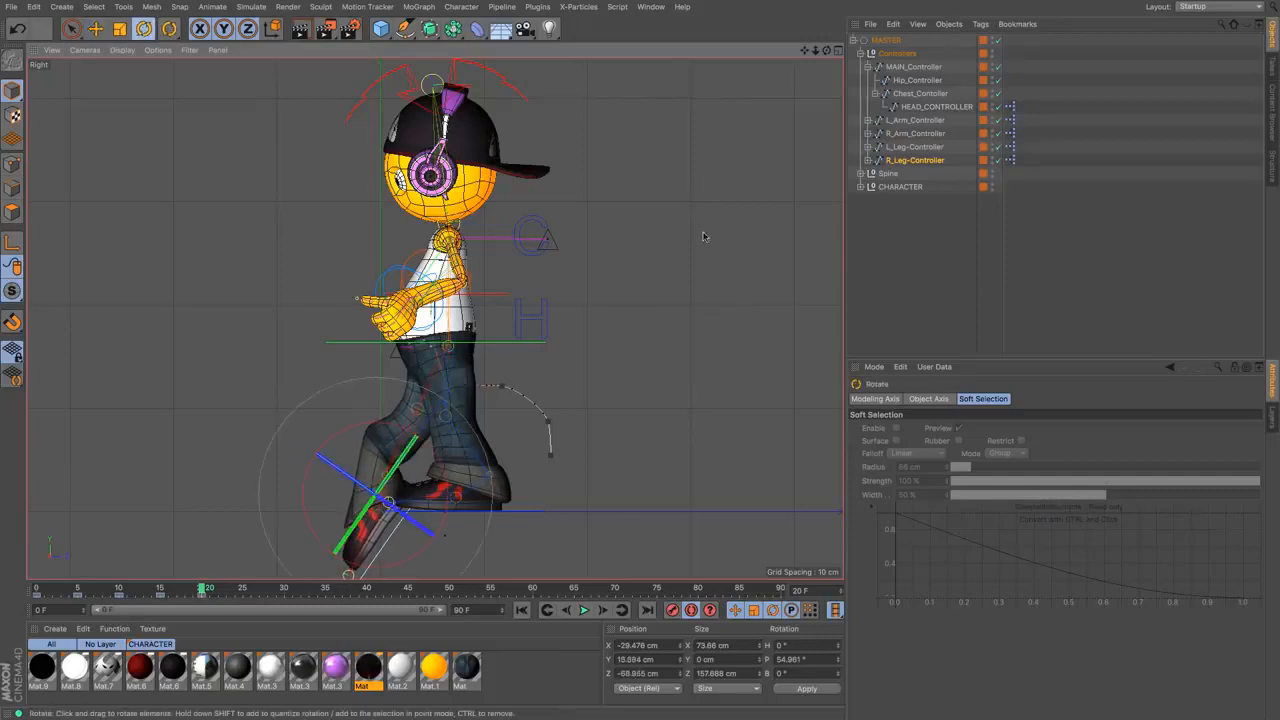
pyautogui.moveTo(345, 560); pyautogui.dragTo(289, 447)
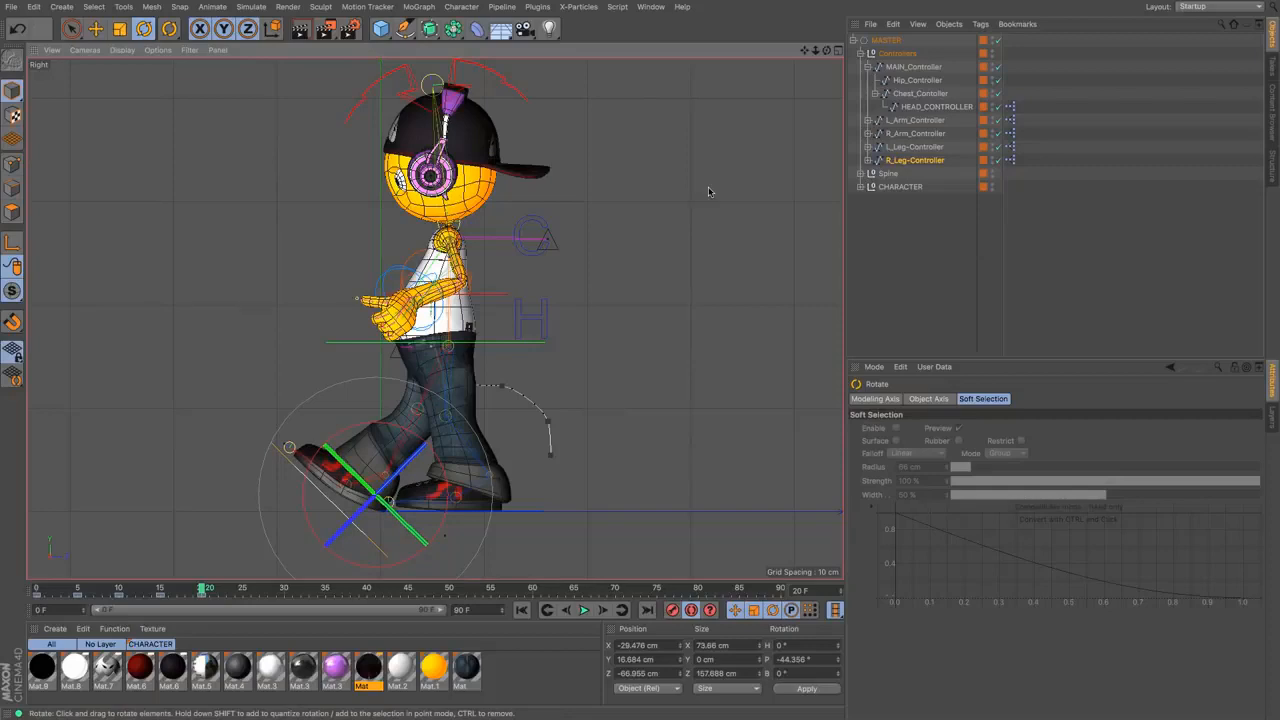
pyautogui.click(37, 591)
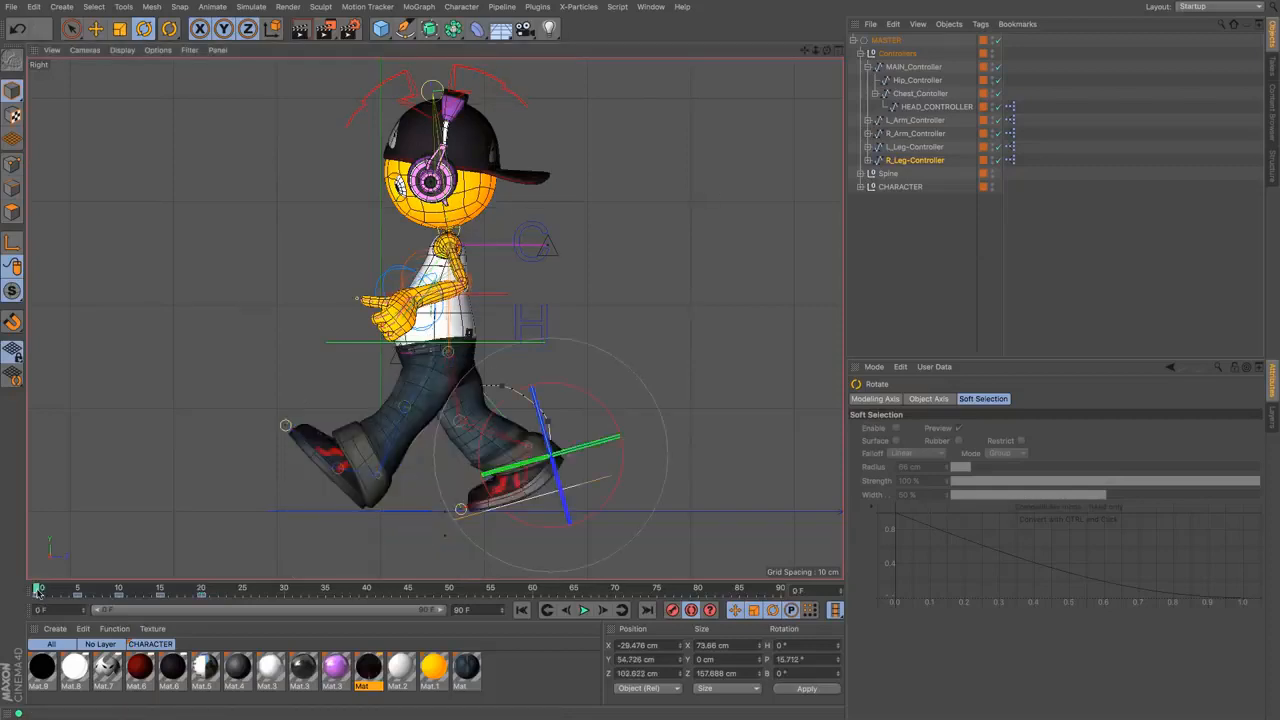
pyautogui.click(201, 591)
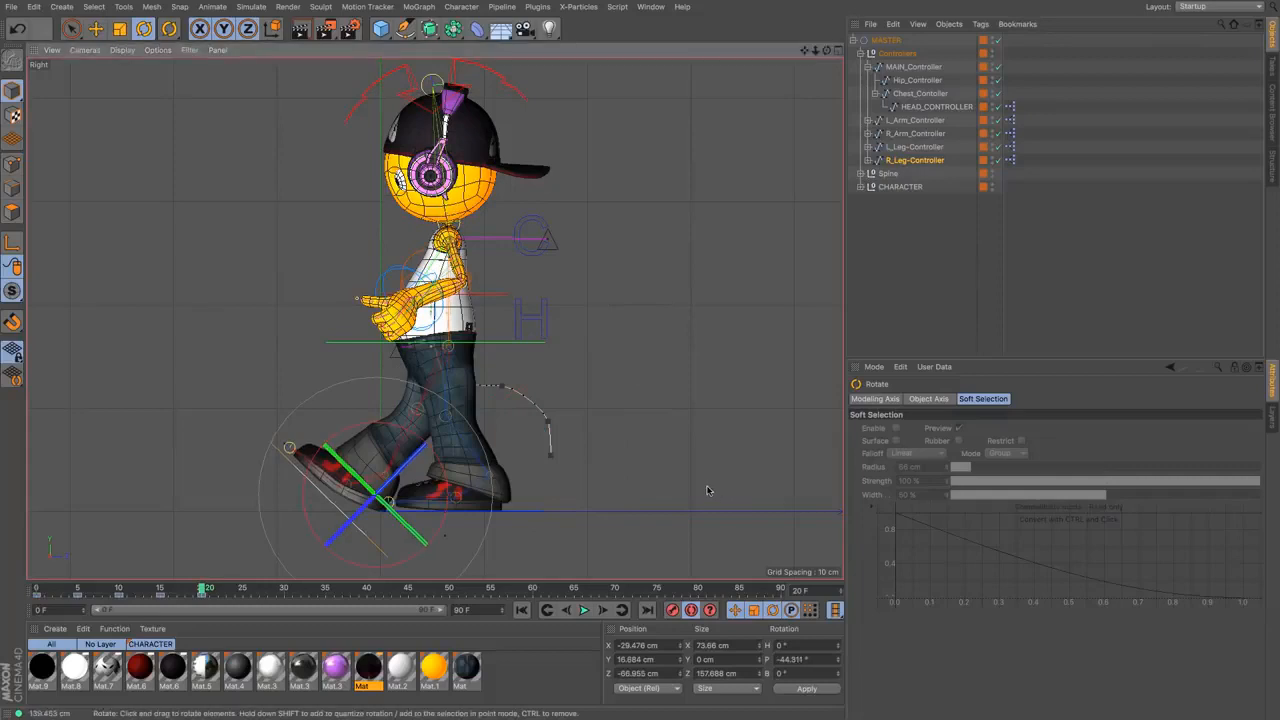
pyautogui.moveTo(702, 491); pyautogui.dragTo(706, 500)
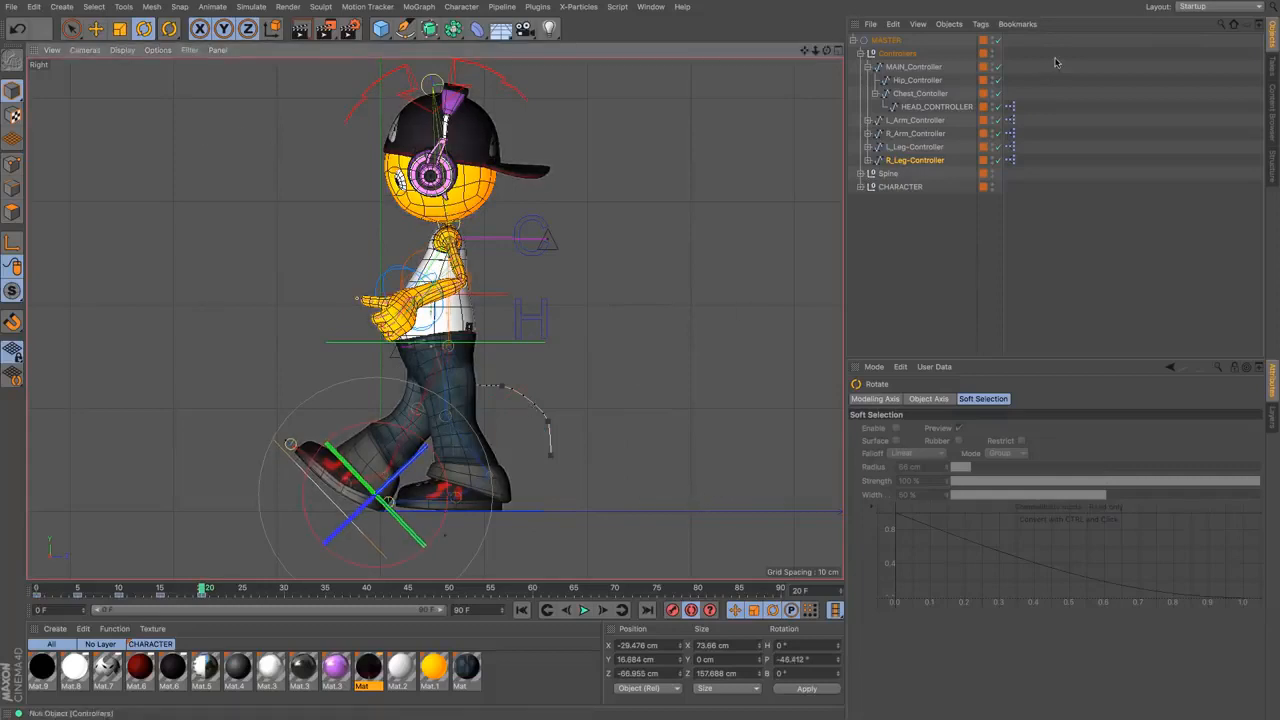
# Try lowering the right foot's Toe_Tip to 30% at frame 20
pyautogui.click(914, 160)
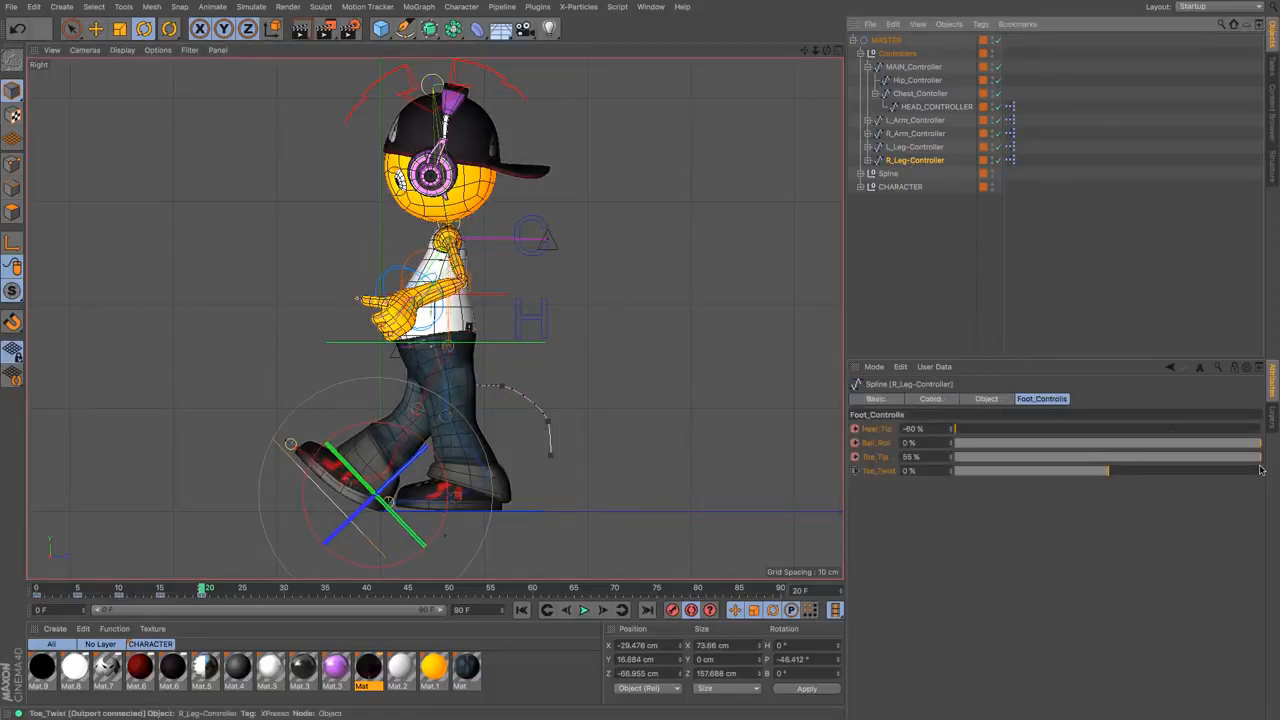
pyautogui.moveTo(1252, 457); pyautogui.dragTo(1108, 462)
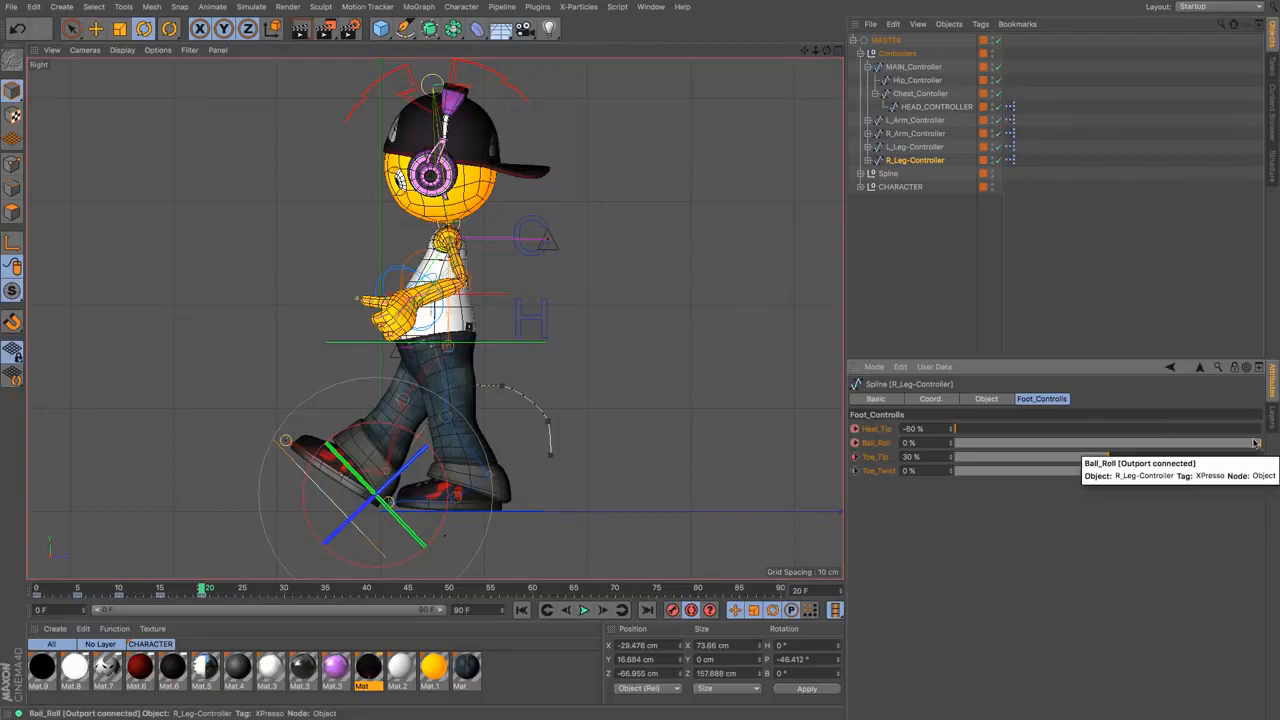
pyautogui.moveTo(1110, 442); pyautogui.dragTo(1262, 448)
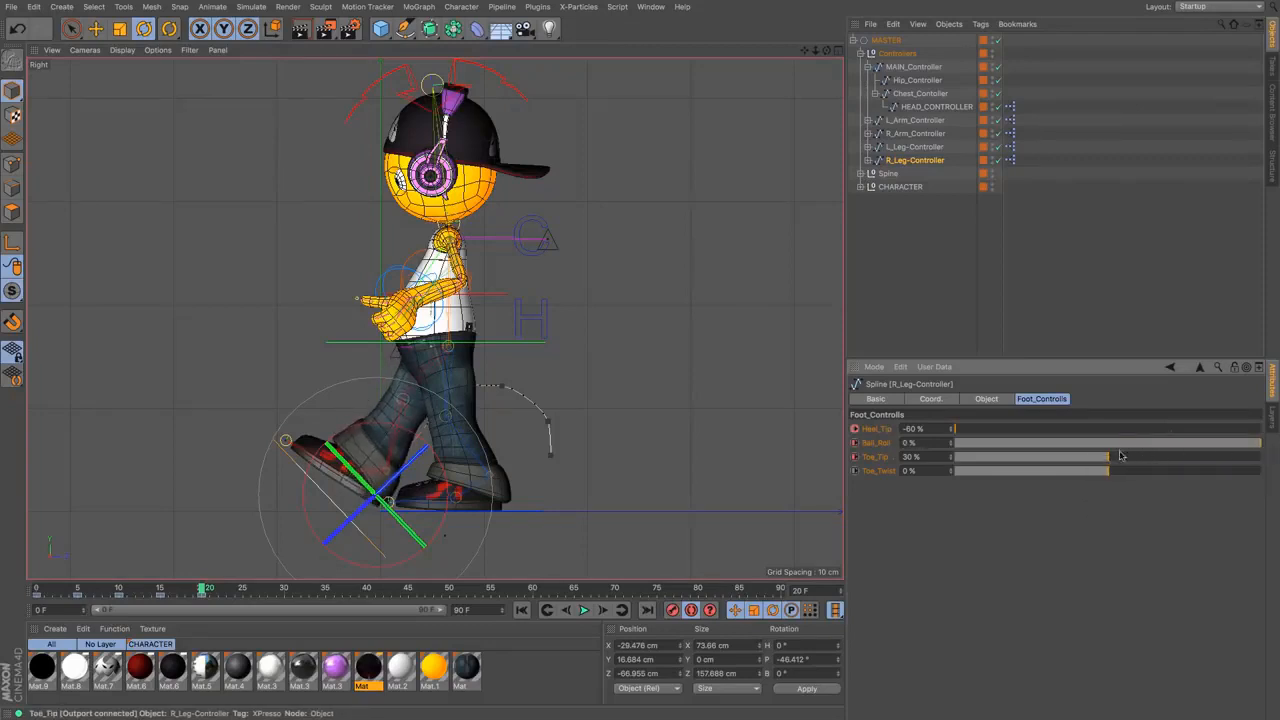
pyautogui.moveTo(1107, 461); pyautogui.dragTo(1262, 466)
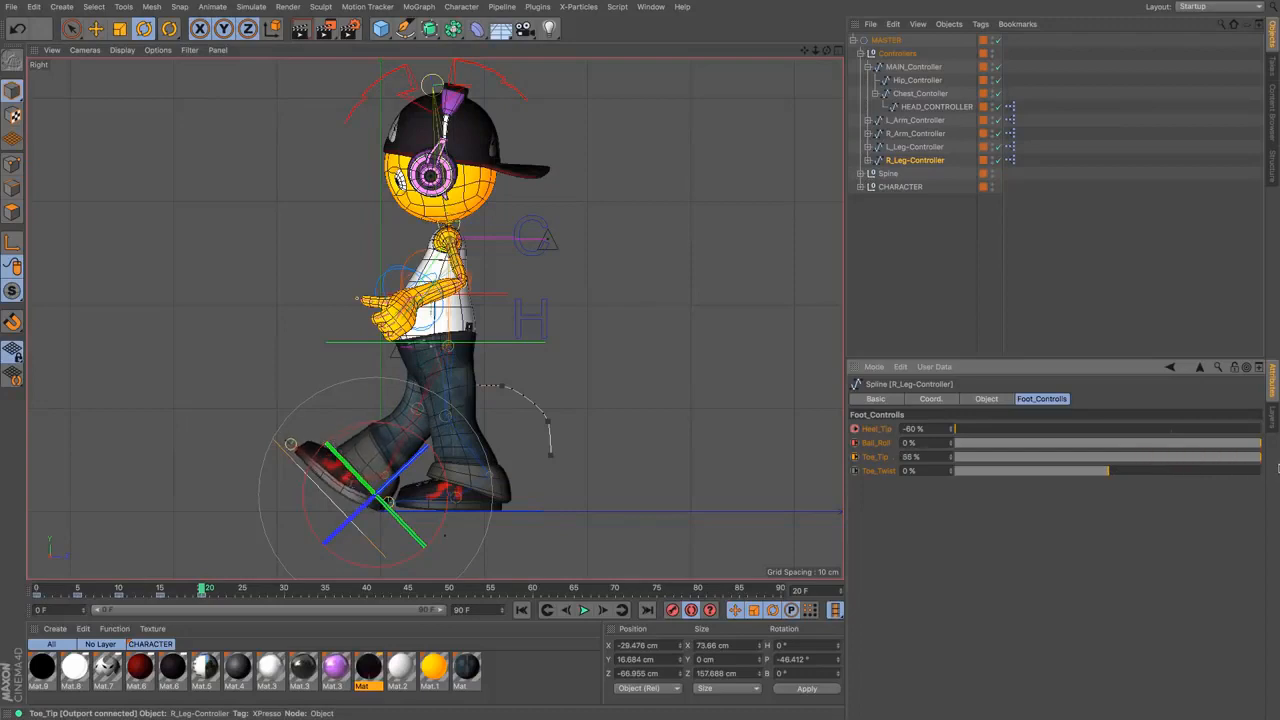
# Raise the right leg controller until the heel rests on the ground, at about Y 36 cm, Z 10.6 cm in World coordinates
pyautogui.click(97, 29)
pyautogui.moveTo(153, 228); pyautogui.dragTo(164, 213)
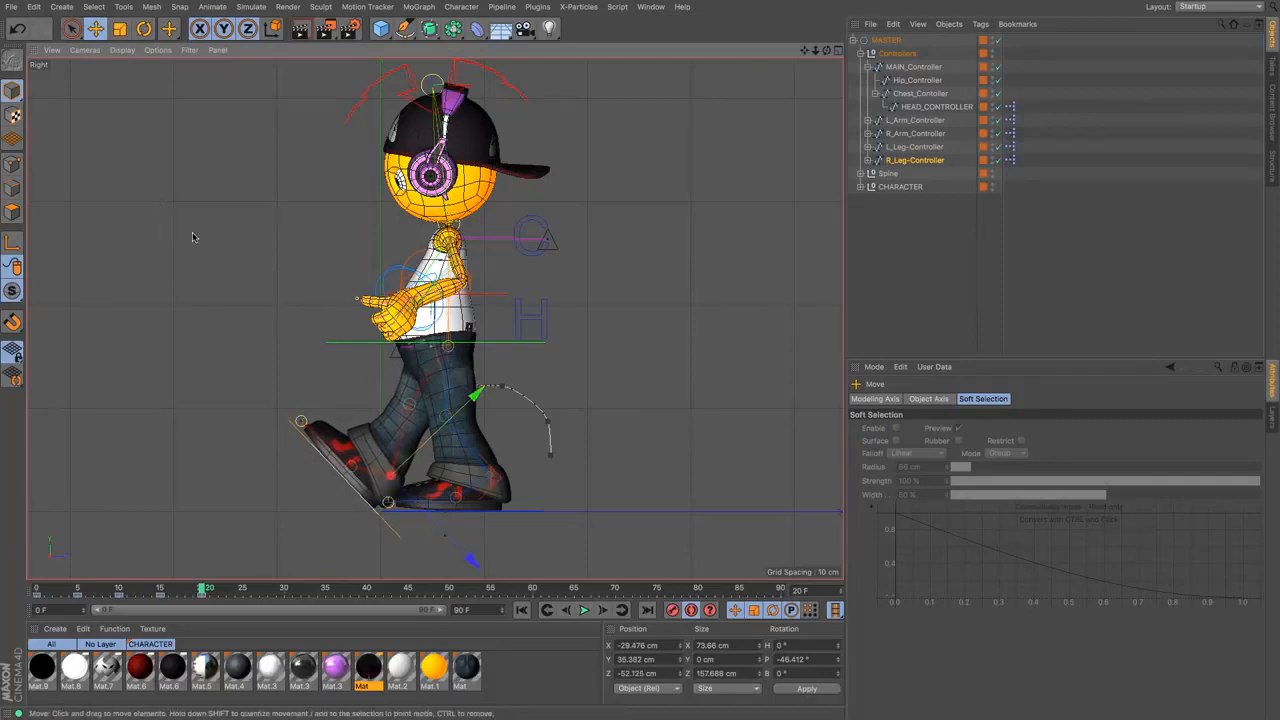
pyautogui.click(668, 688)
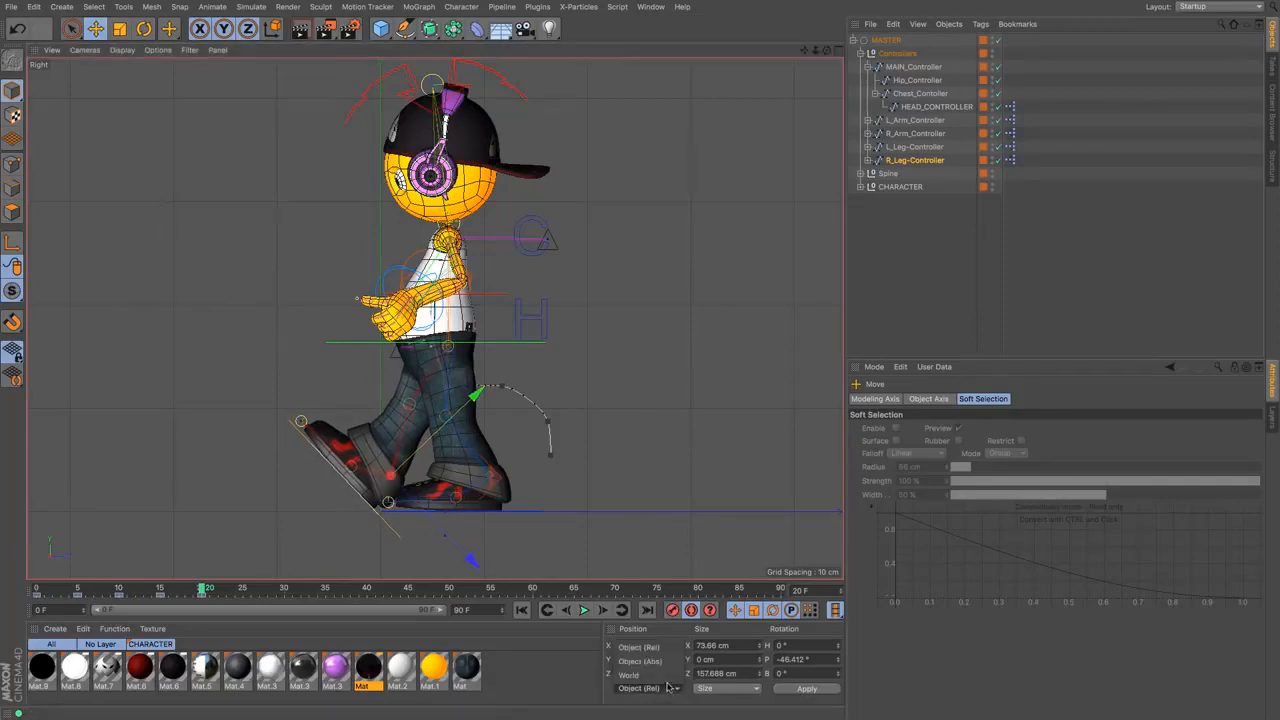
pyautogui.click(662, 675)
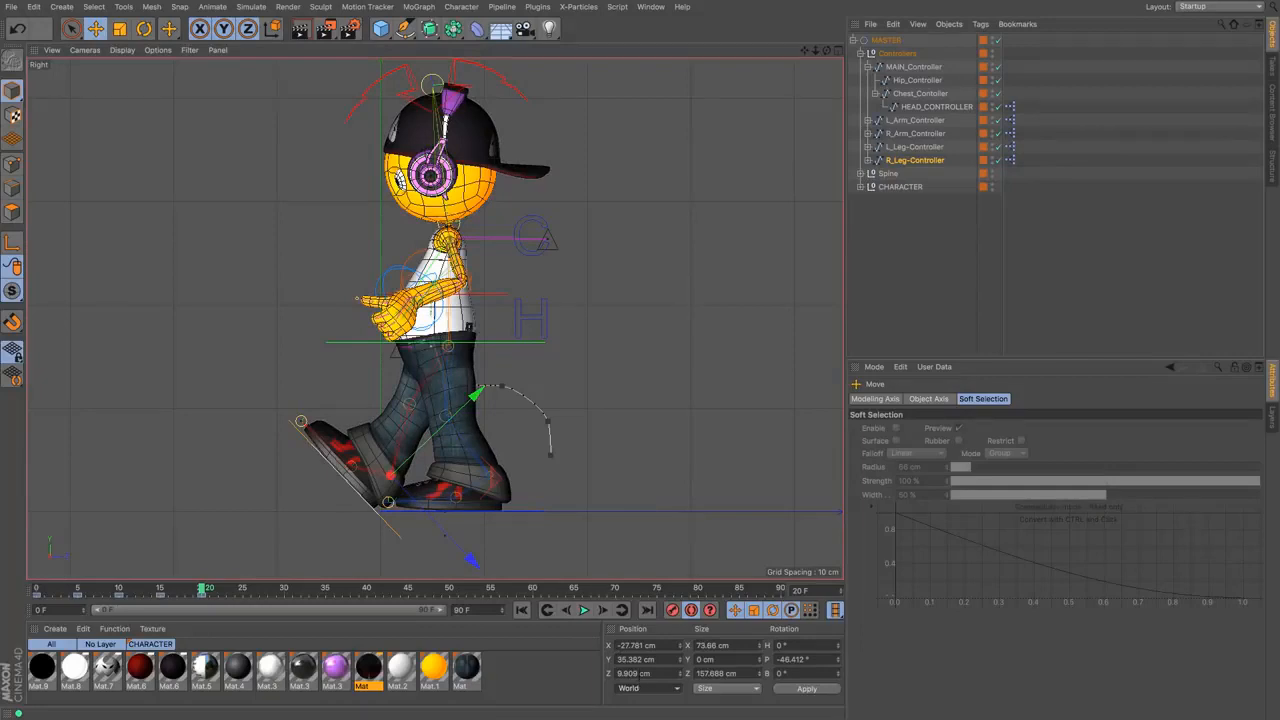
pyautogui.moveTo(639, 577); pyautogui.dragTo(559, 571)
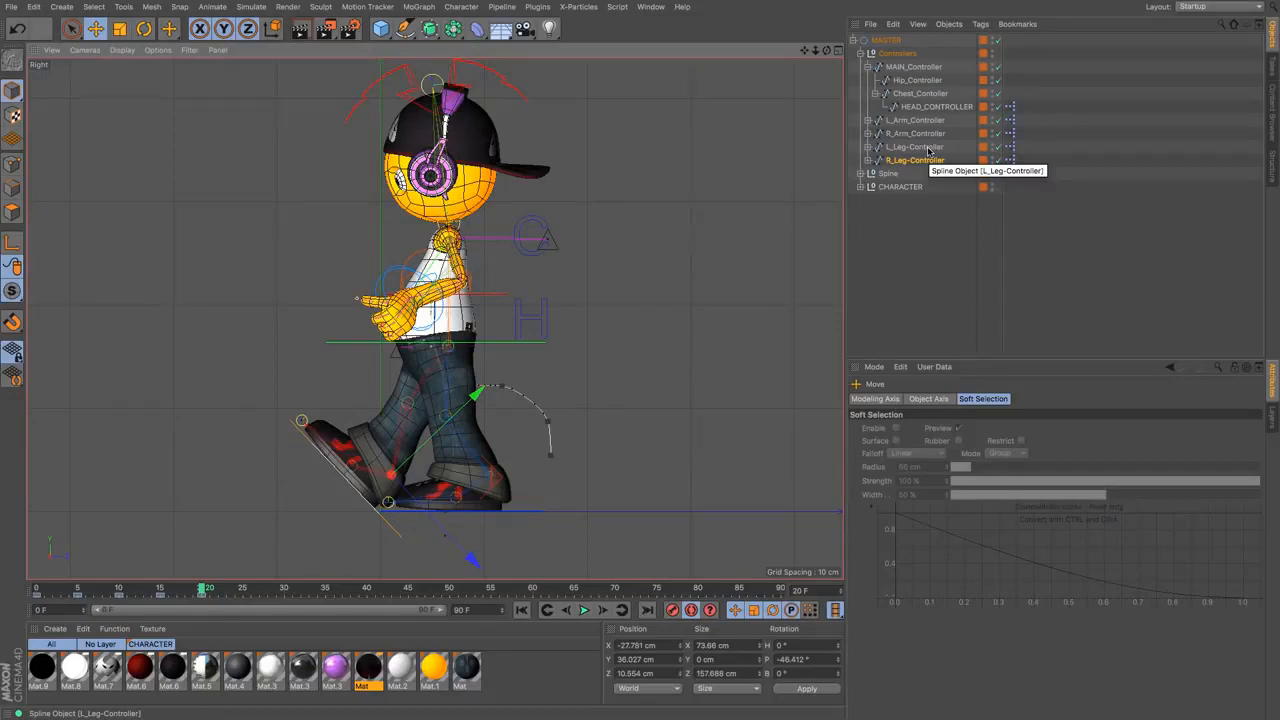
# Copy the left leg controller's world Z position at frame 0 and apply it, -2.986 cm, to the right leg controller at frame 20
pyautogui.click(928, 150)
pyautogui.click(38, 589)
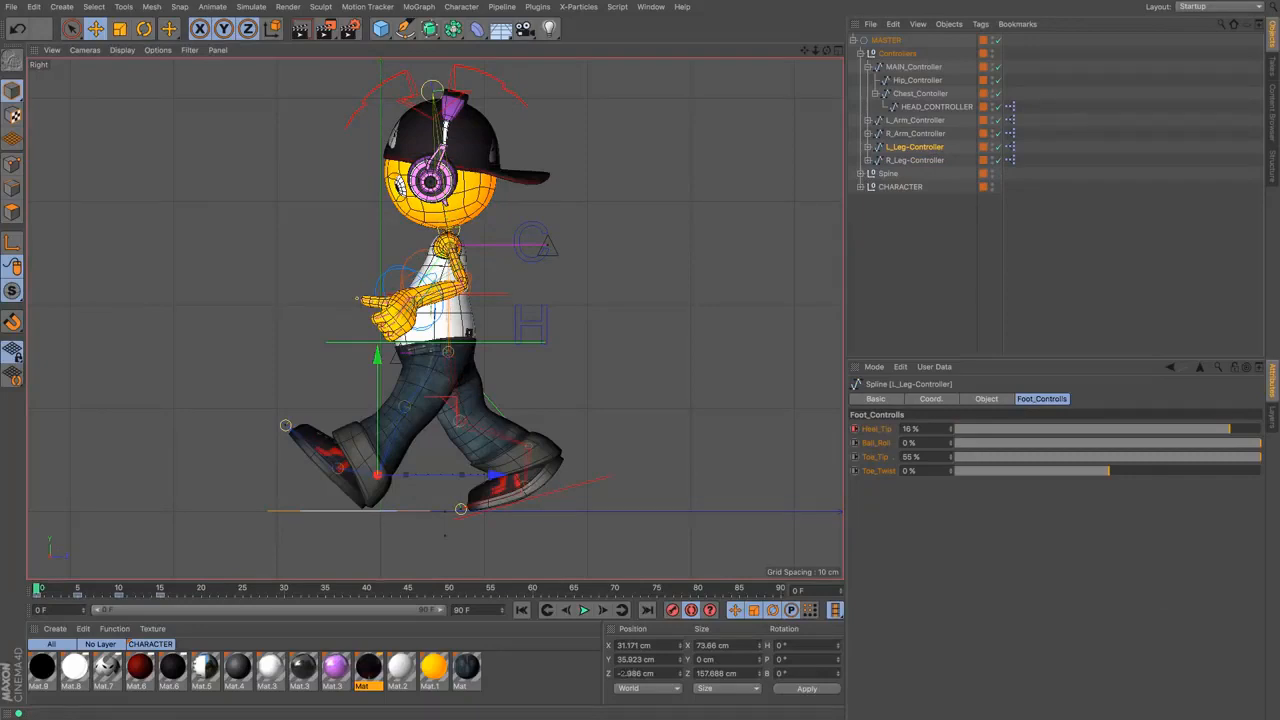
pyautogui.doubleClick(630, 673)
pyautogui.click(916, 160)
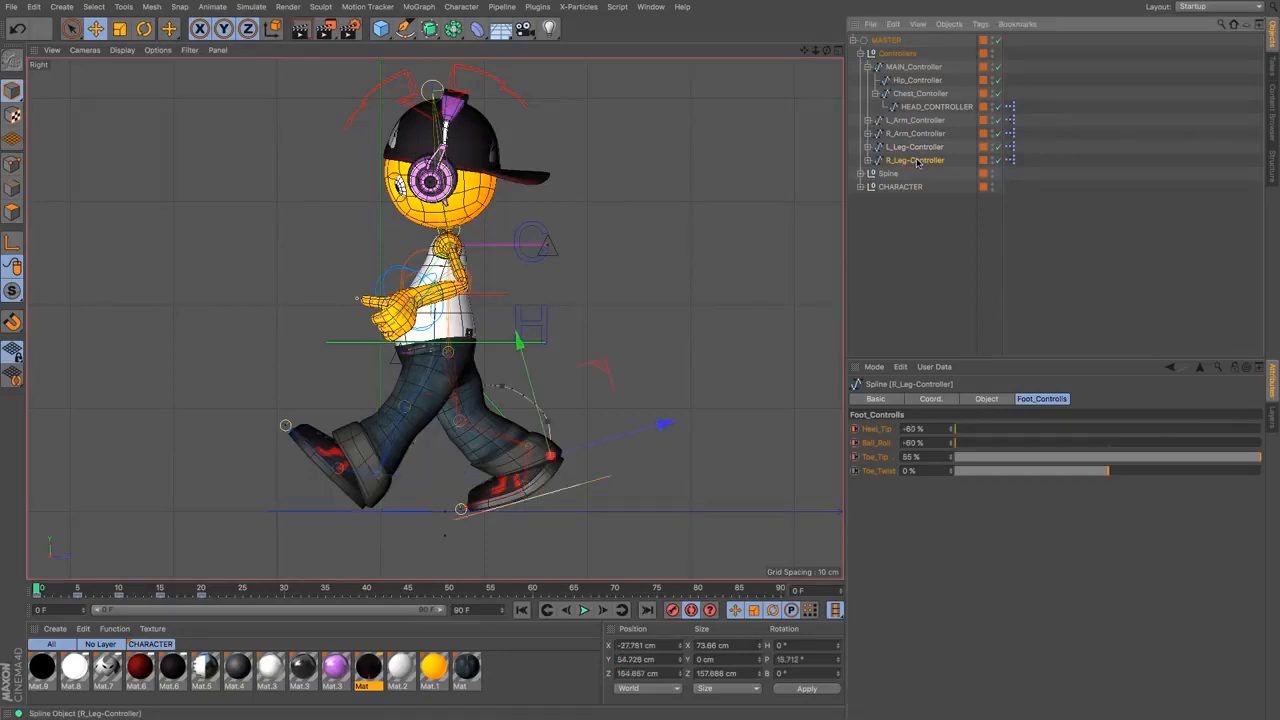
pyautogui.click(201, 590)
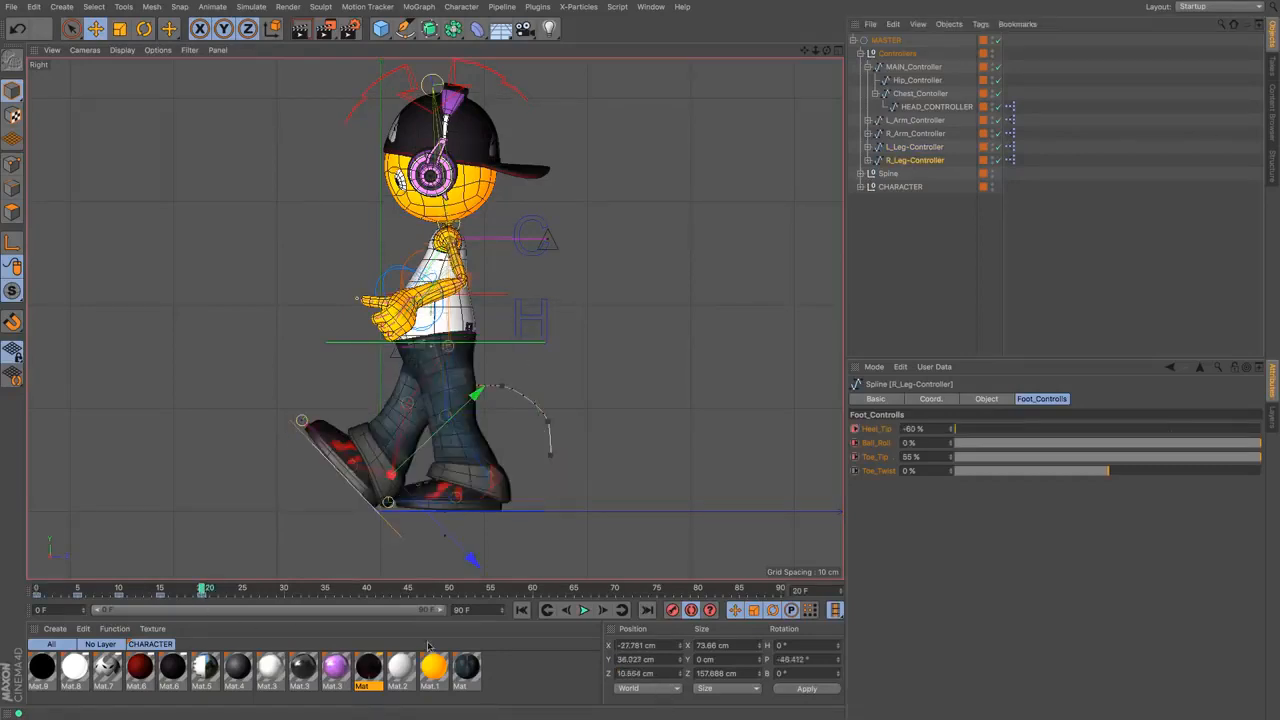
pyautogui.moveTo(666, 674); pyautogui.dragTo(522, 673)
pyautogui.press('Return')
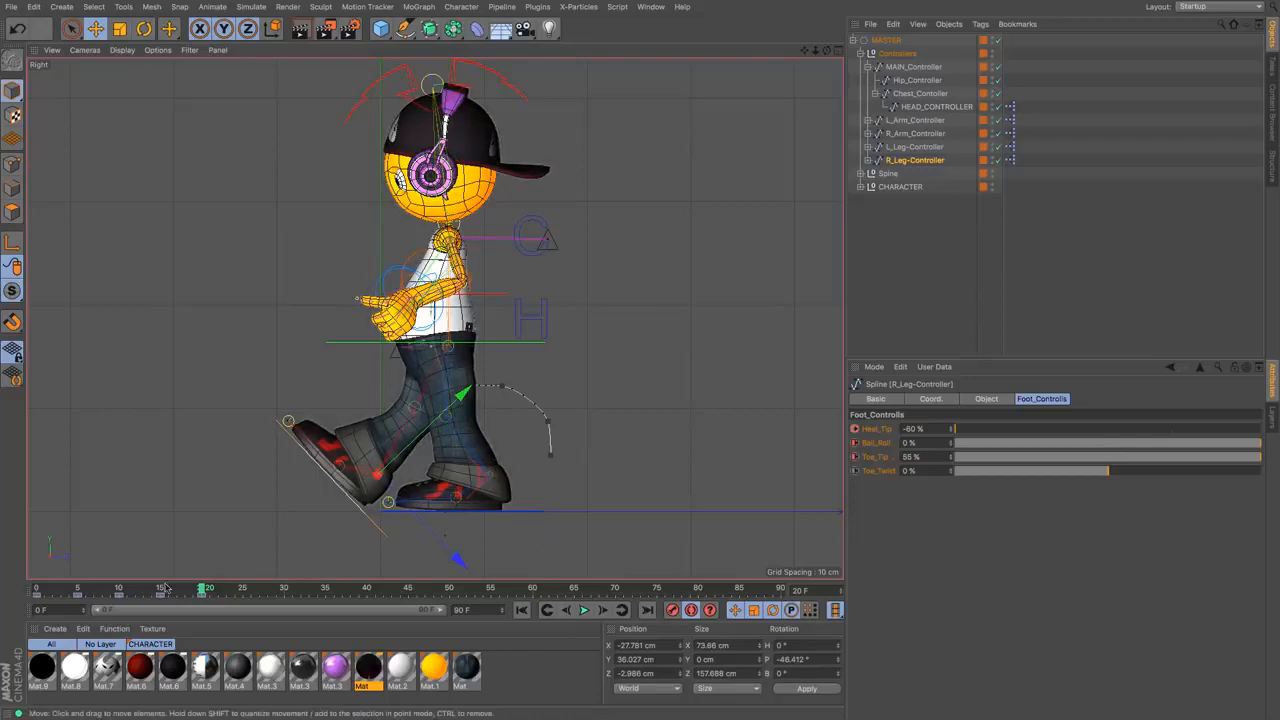
# Check both leg controllers at frame 0, then set the right leg controller's pitch to 0° at frame 20
pyautogui.click(54, 590)
pyautogui.moveTo(21, 590); pyautogui.dragTo(16, 590)
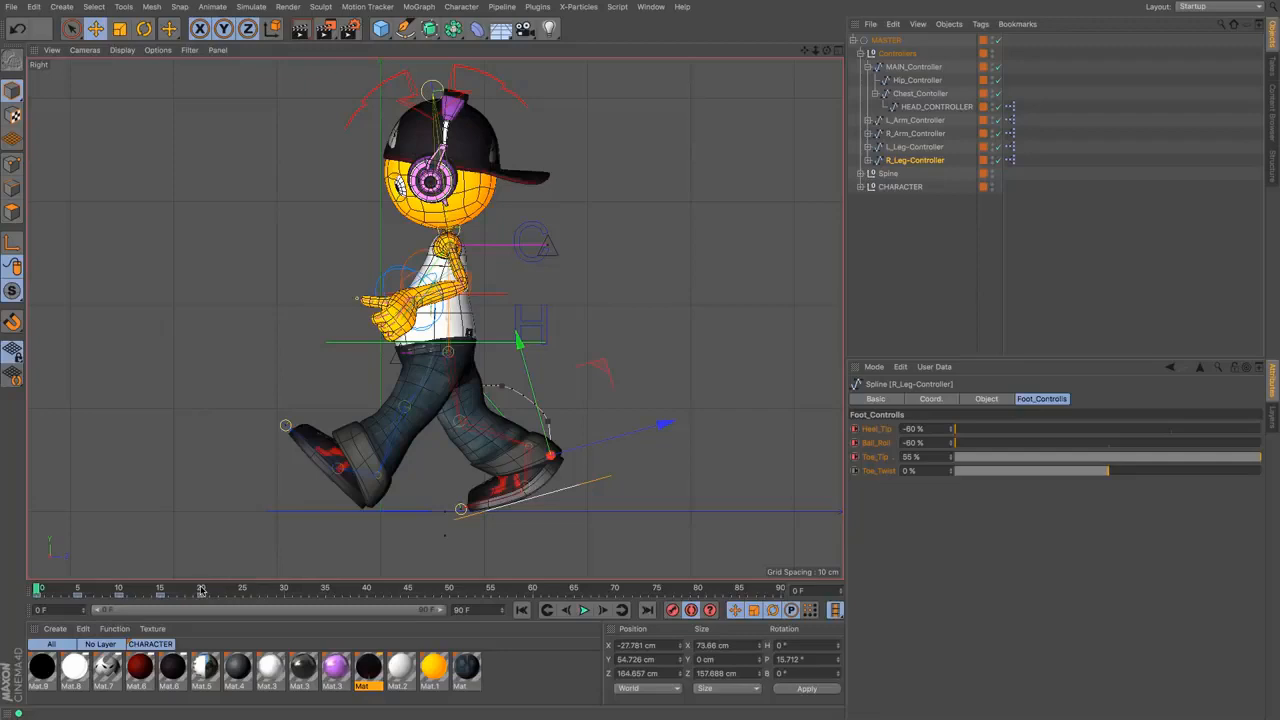
pyautogui.click(919, 148)
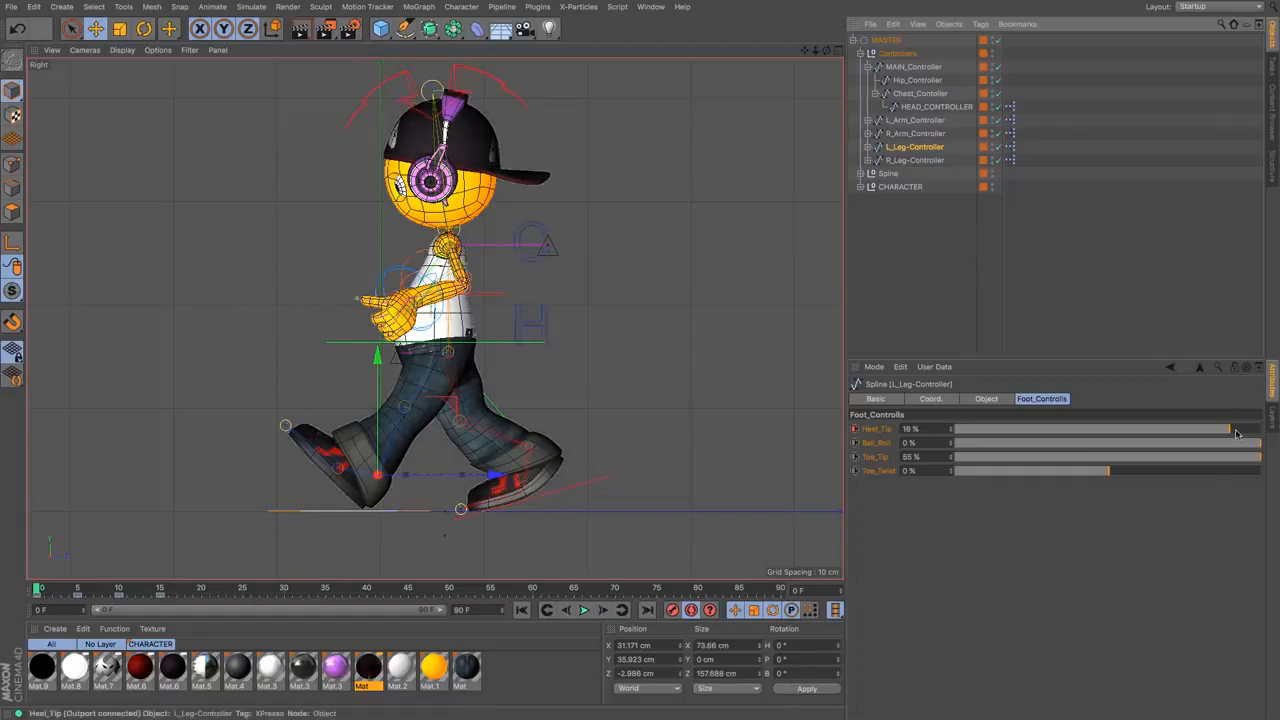
pyautogui.click(912, 160)
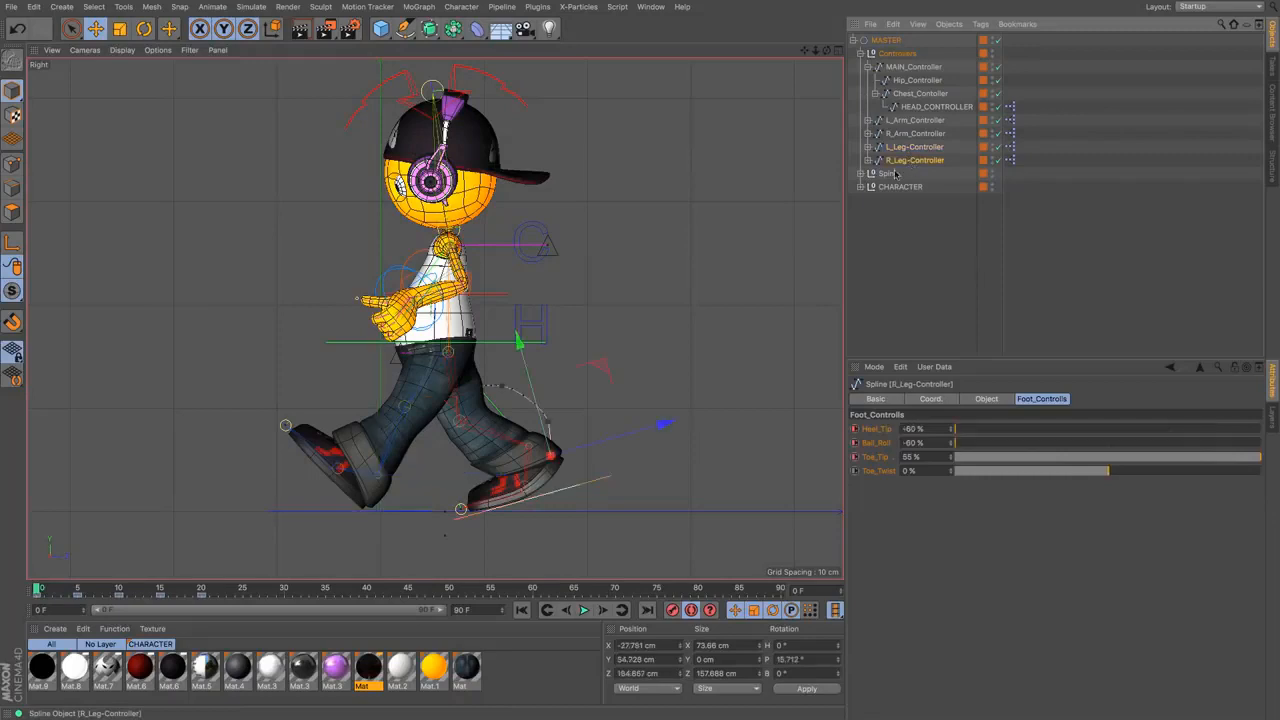
pyautogui.click(203, 591)
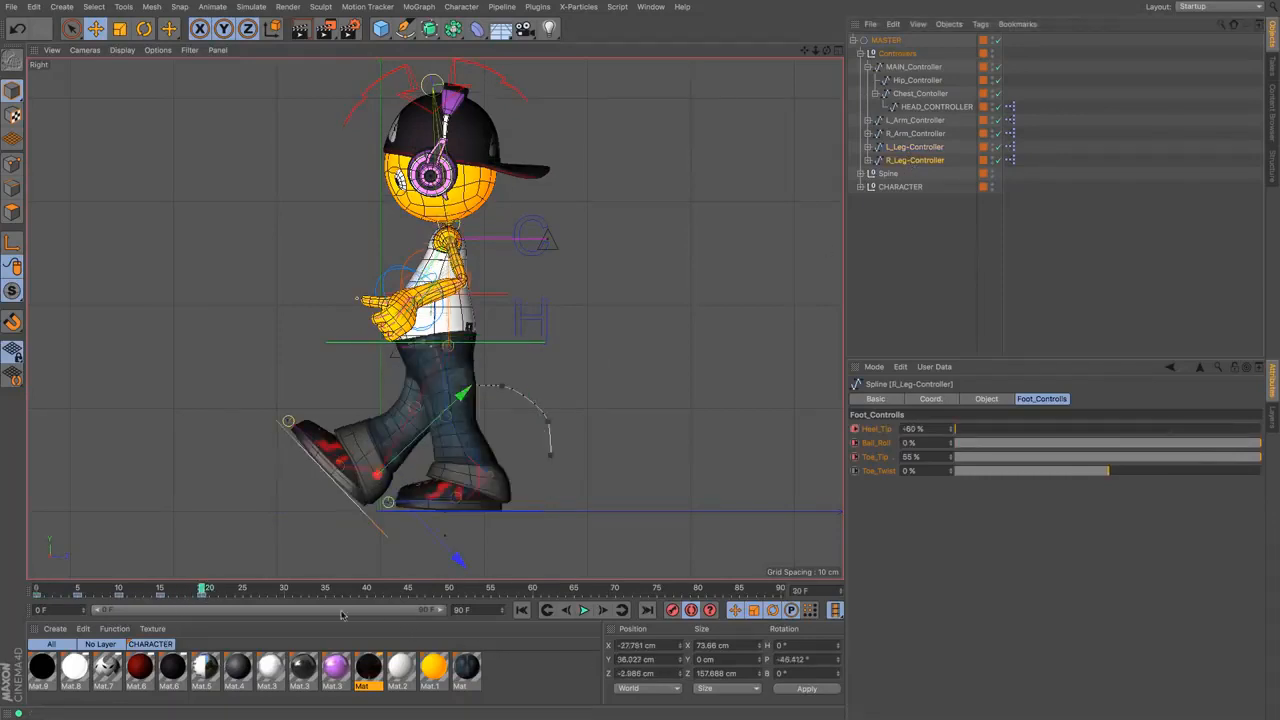
pyautogui.moveTo(821, 659); pyautogui.dragTo(558, 662)
pyautogui.write('0')
pyautogui.press('Return')
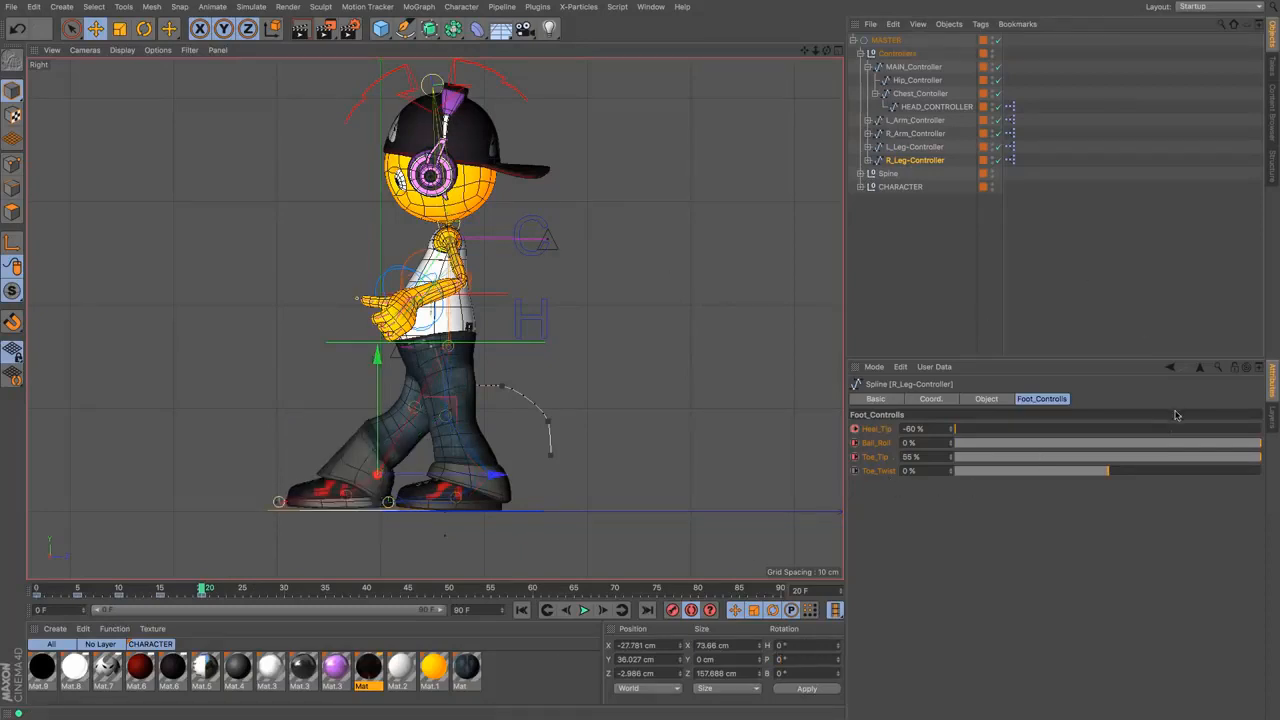
# Set the right foot's Heel_Tip to 16% at frame 20, matching the left foot at frame 0
pyautogui.moveTo(1173, 432); pyautogui.dragTo(1226, 431)
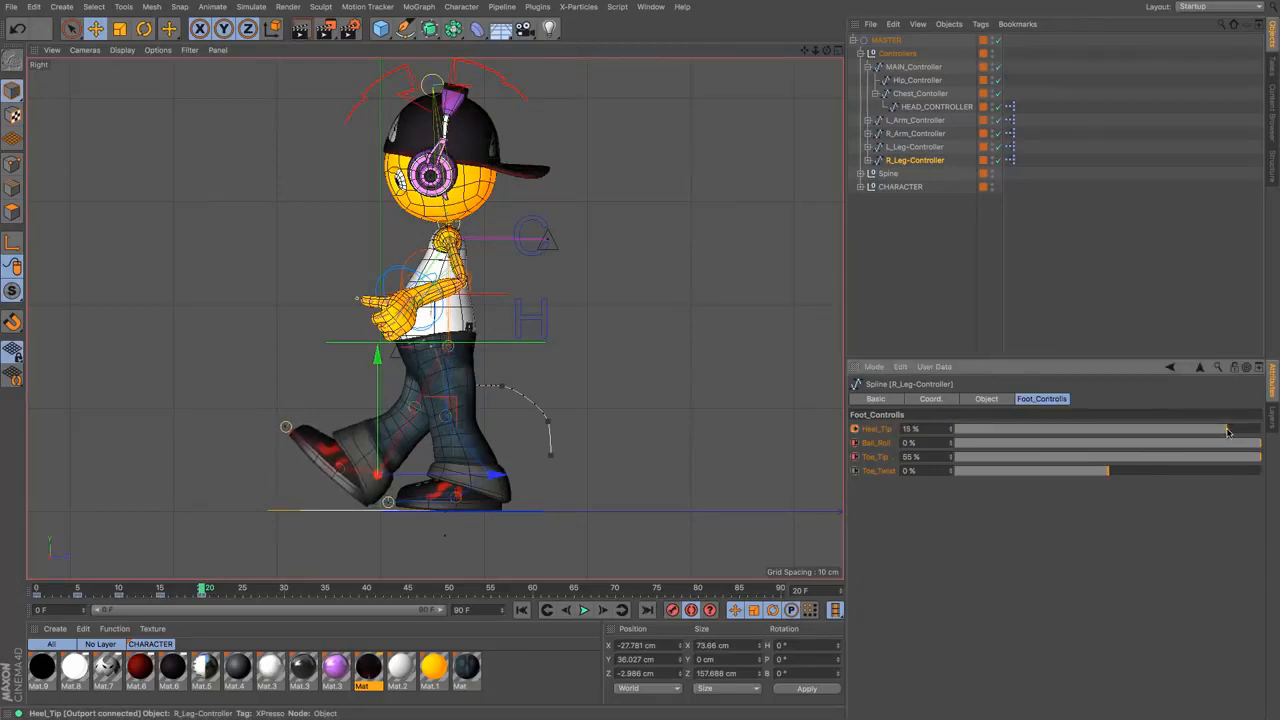
pyautogui.hotkey('shift', 'f')
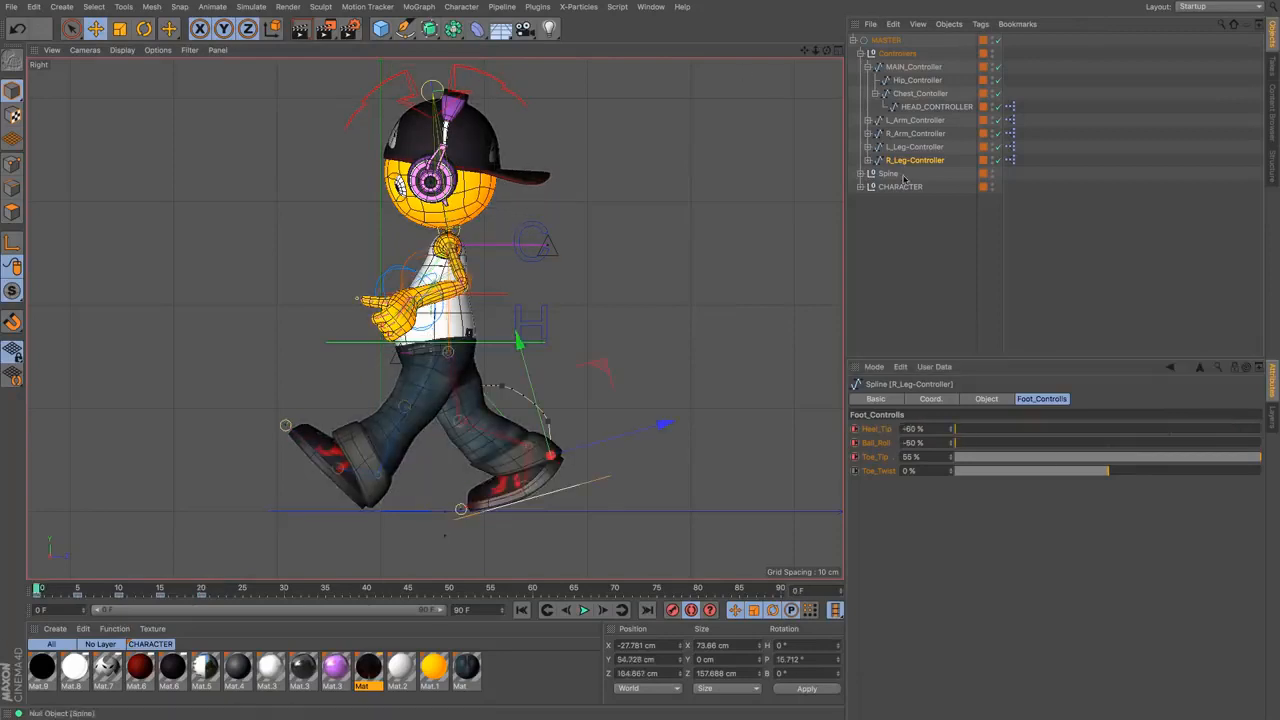
pyautogui.click(914, 147)
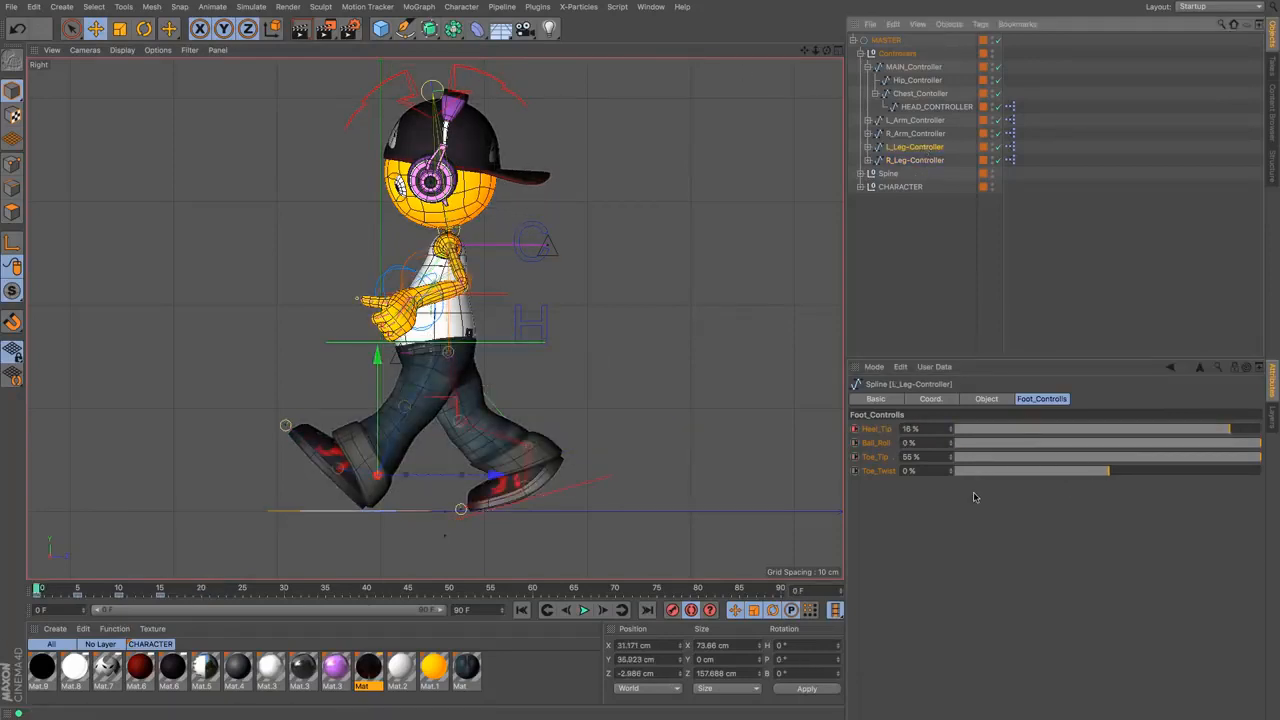
pyautogui.click(916, 161)
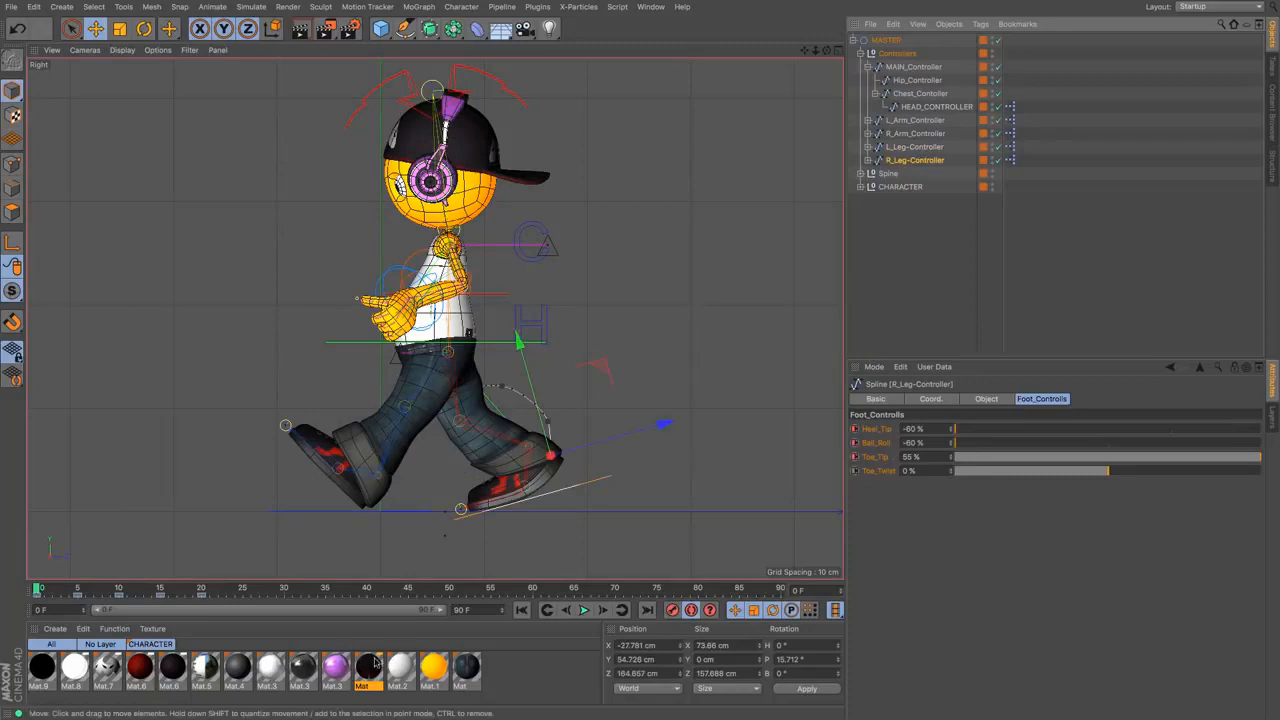
pyautogui.click(201, 589)
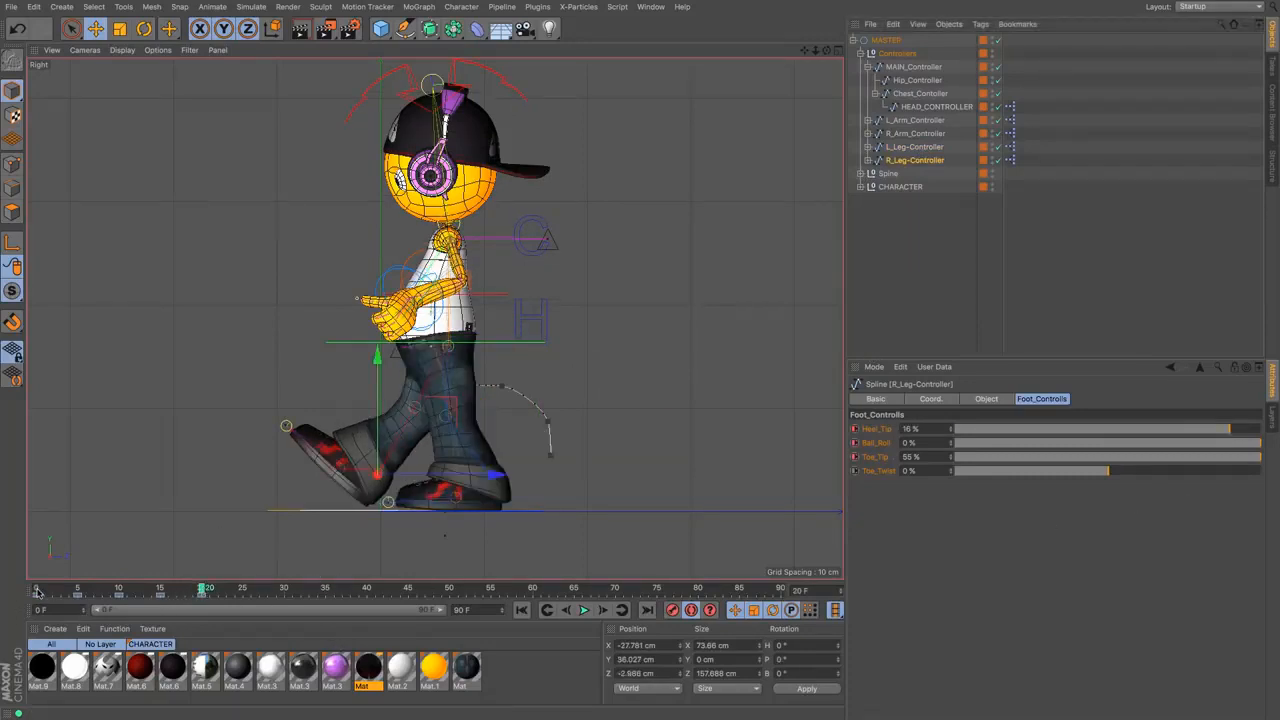
# Compare the leg poses at frame 0 and frame 20
pyautogui.click(37, 591)
pyautogui.click(204, 590)
pyautogui.click(37, 591)
pyautogui.click(201, 590)
pyautogui.click(37, 591)
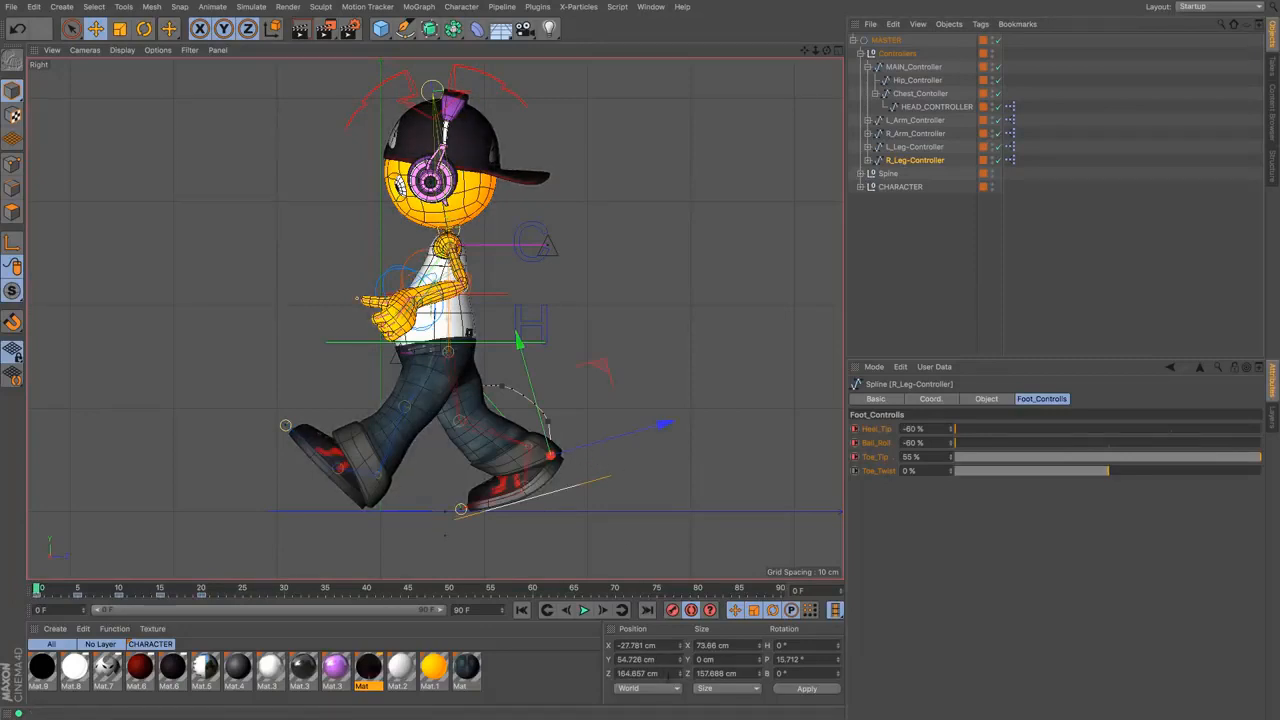
# Copy the right leg controller's world Y position at frame 0 and apply it, 54.726 cm, to the left leg controller at frame 20
pyautogui.click(670, 673)
pyautogui.hotkey('shift', 'Tab')
pyautogui.press('super+c')
pyautogui.click(202, 590)
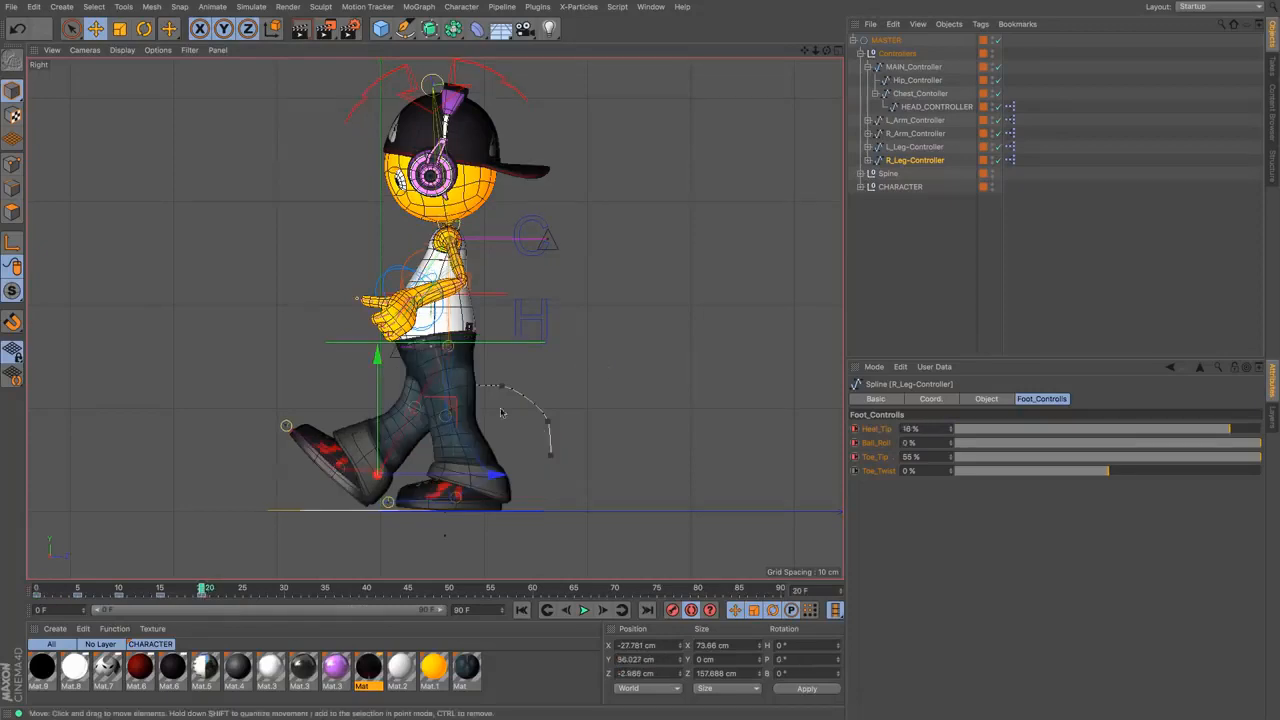
pyautogui.press('Up')
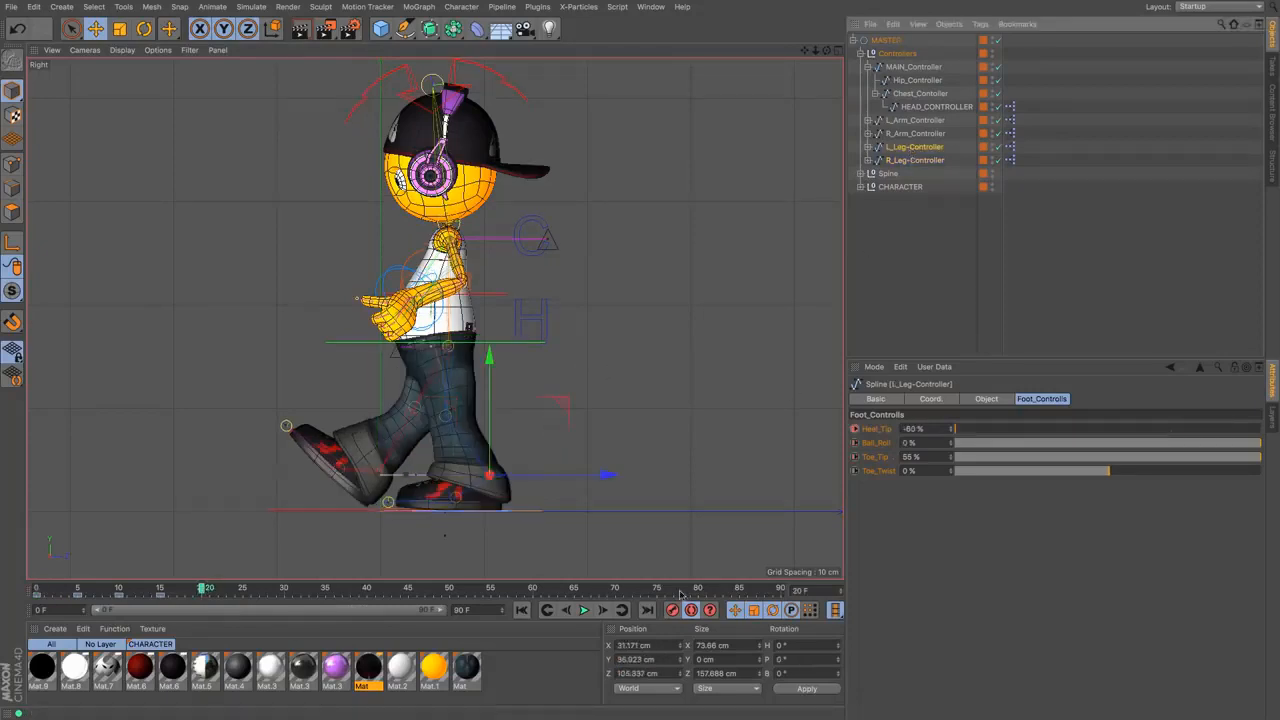
pyautogui.moveTo(667, 661); pyautogui.dragTo(533, 651)
pyautogui.press('super+v')
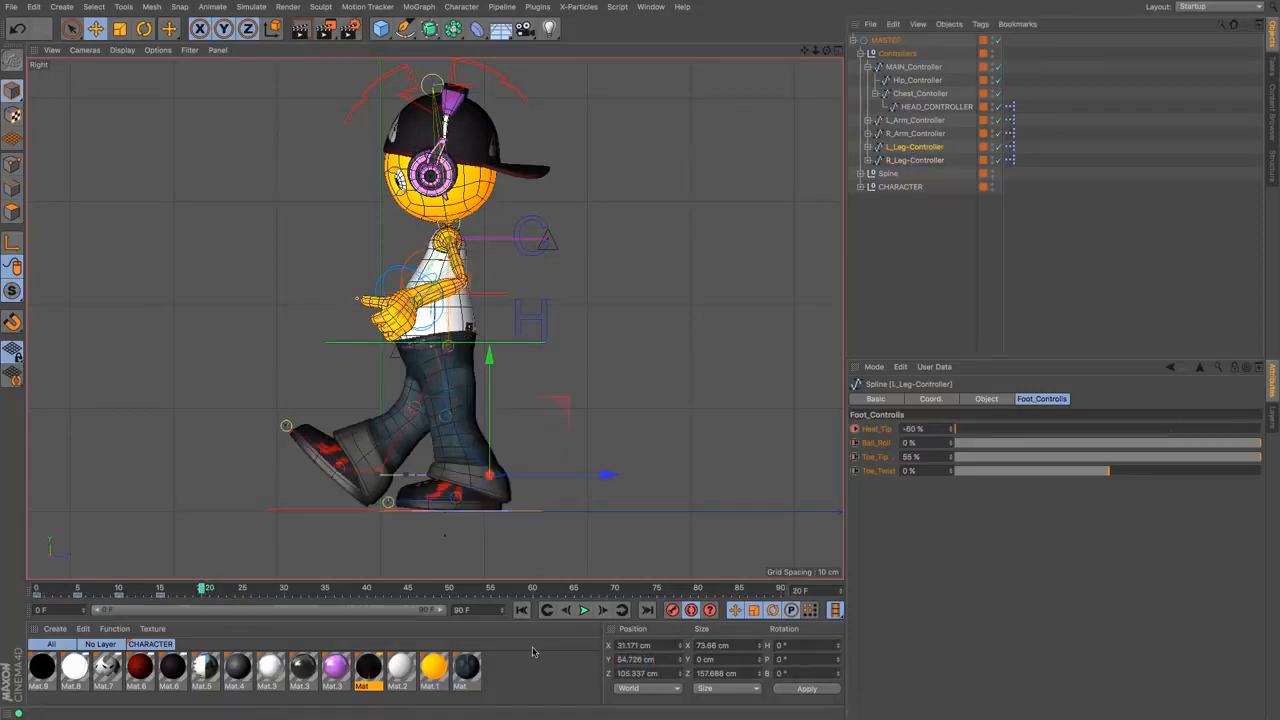
pyautogui.press('Down')
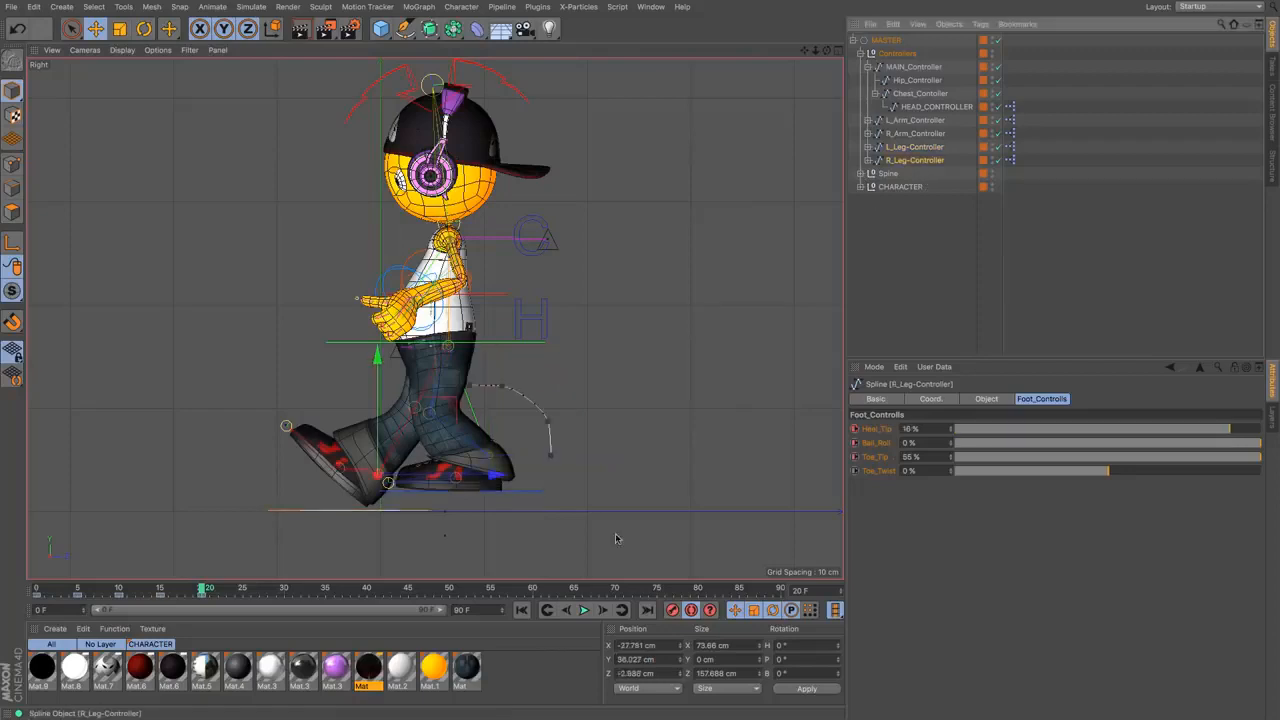
pyautogui.click(38, 589)
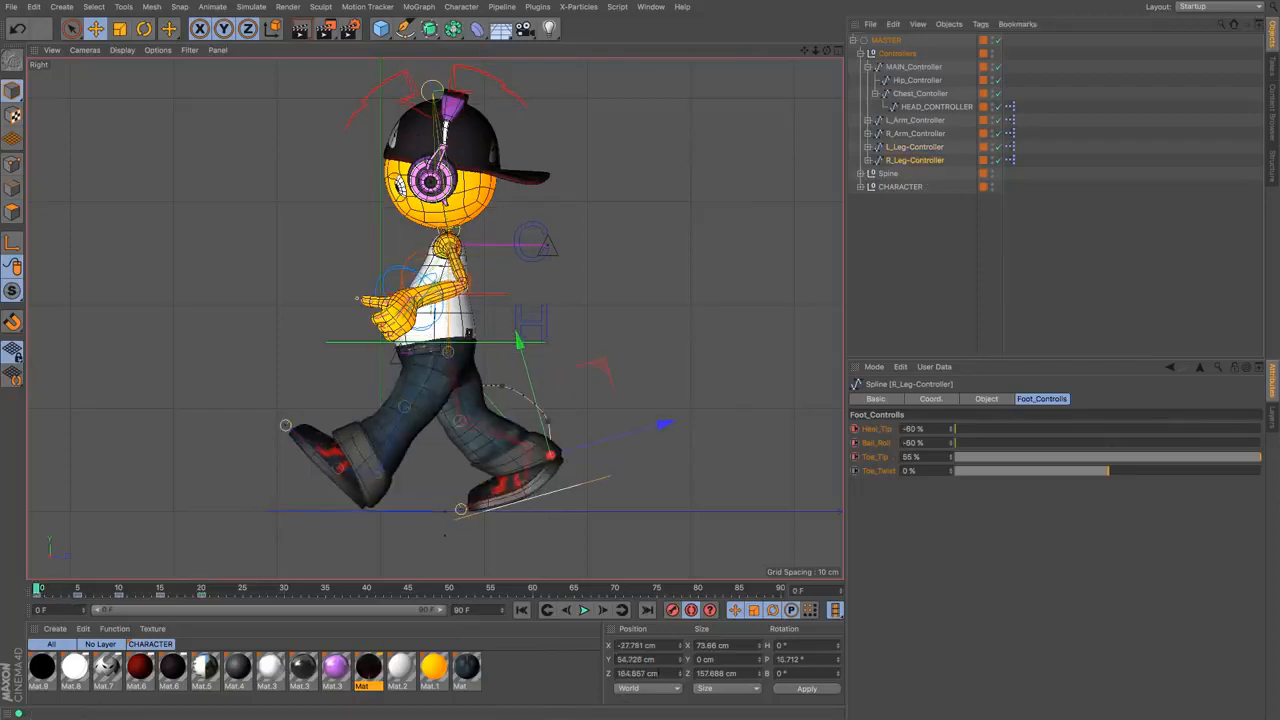
pyautogui.moveTo(660, 673); pyautogui.dragTo(506, 660)
pyautogui.hotkey('ctrl', 'c')
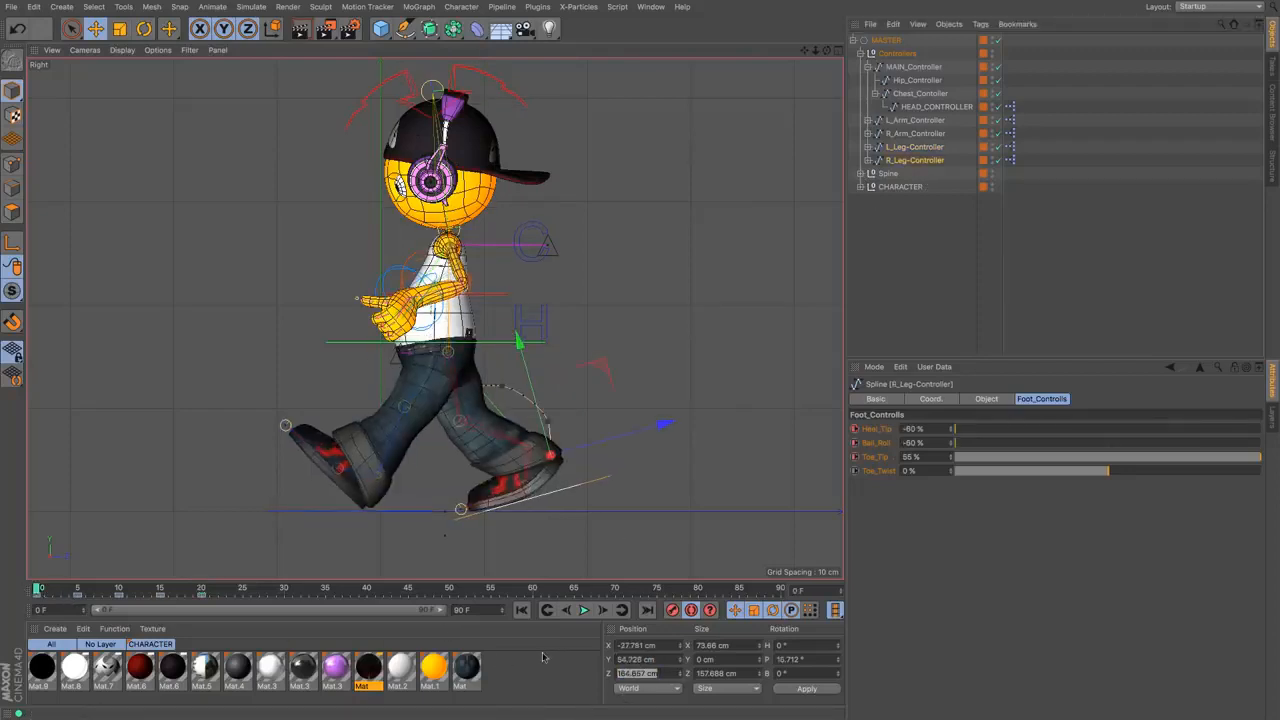
pyautogui.click(912, 148)
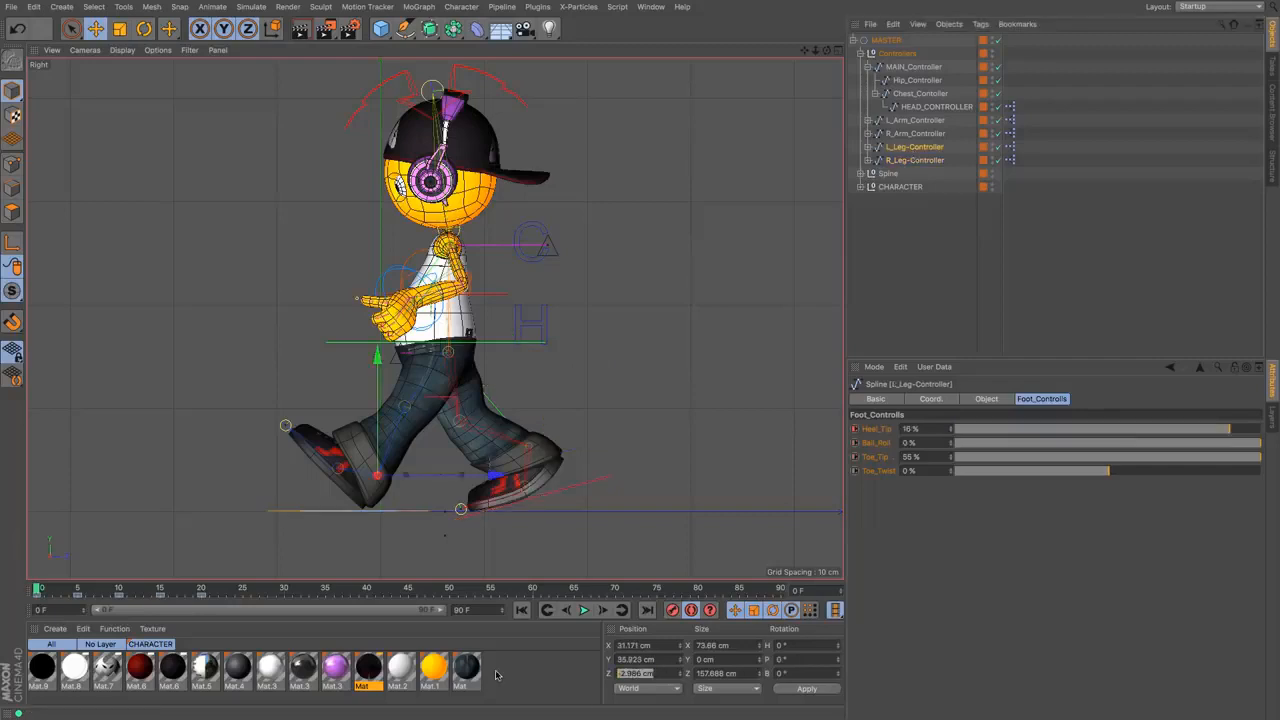
pyautogui.hotkey('ctrl', 'v')
pyautogui.press('Return')
pyautogui.hotkey('ctrl', 'z')
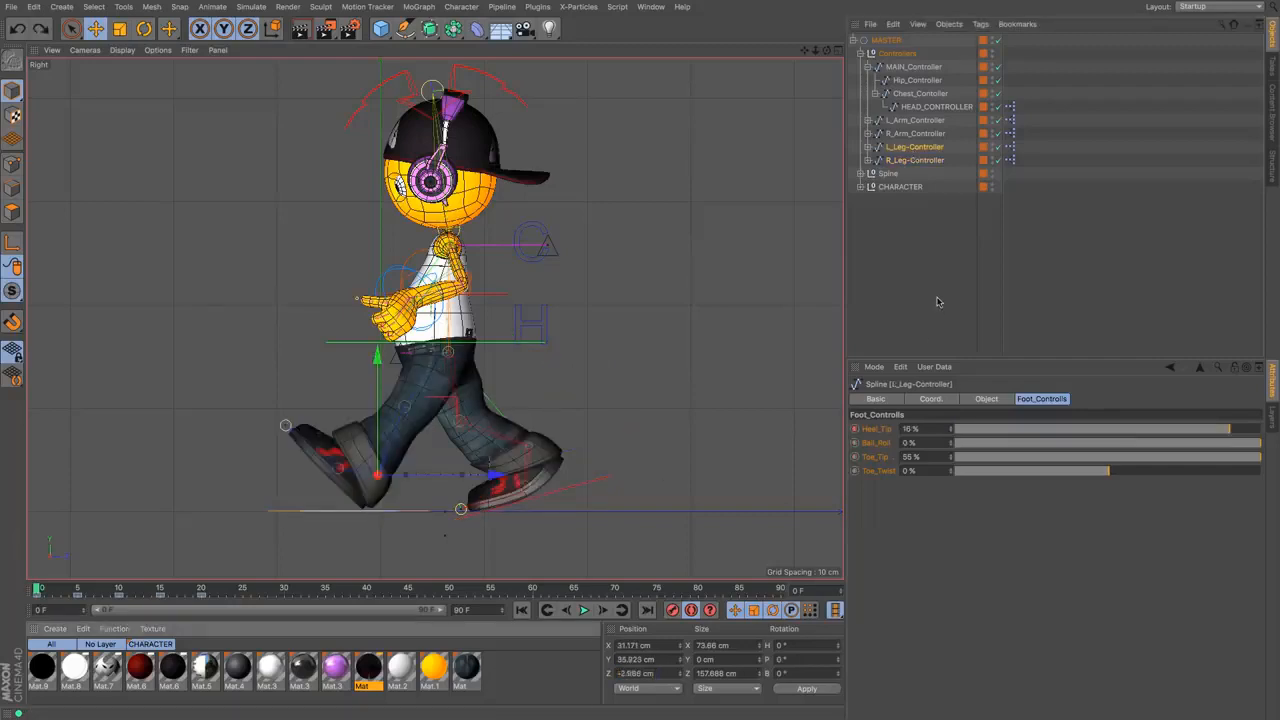
# Copy the right leg controller's world Z position at frame 0 and apply it, 164.657 cm, to the left leg controller at frame 20
pyautogui.click(915, 160)
pyautogui.moveTo(675, 676); pyautogui.dragTo(559, 664)
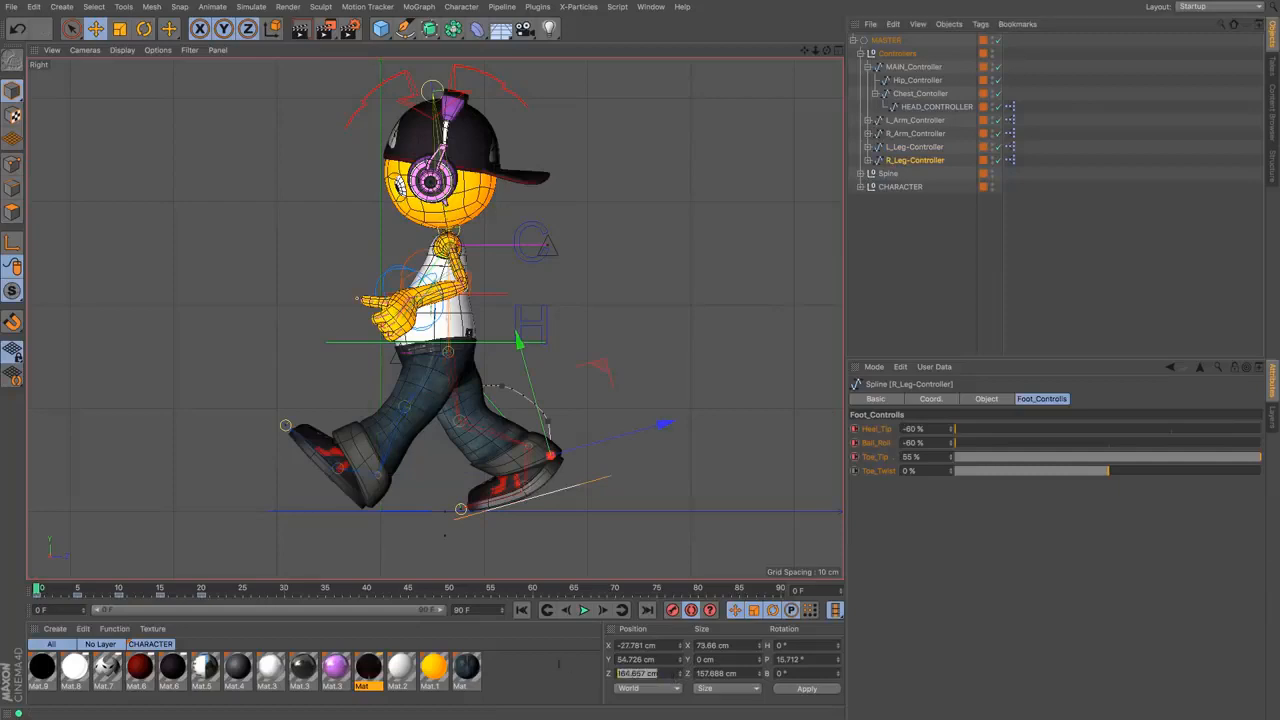
pyautogui.press('Right')
pyautogui.click(912, 147)
pyautogui.click(913, 160)
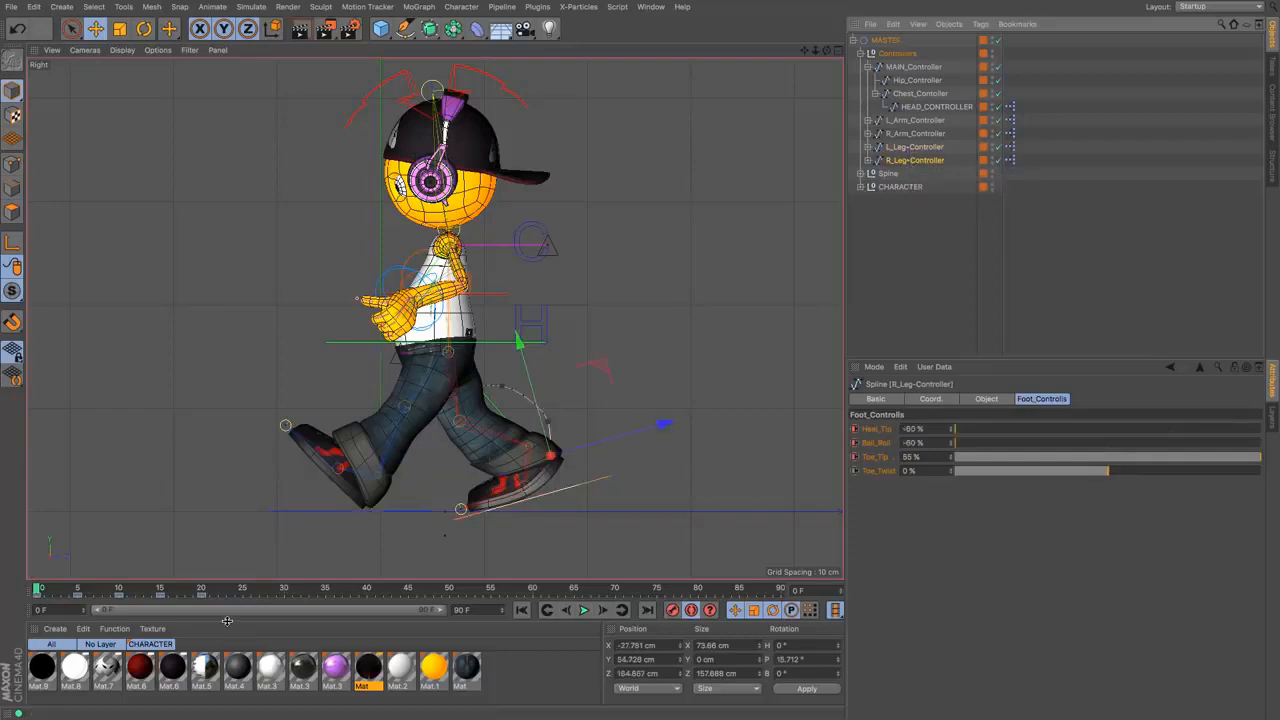
pyautogui.moveTo(185, 590)
pyautogui.mouseDown()
pyautogui.moveTo(209, 591)
pyautogui.moveTo(1, 593)
pyautogui.moveTo(203, 590)
pyautogui.mouseUp()
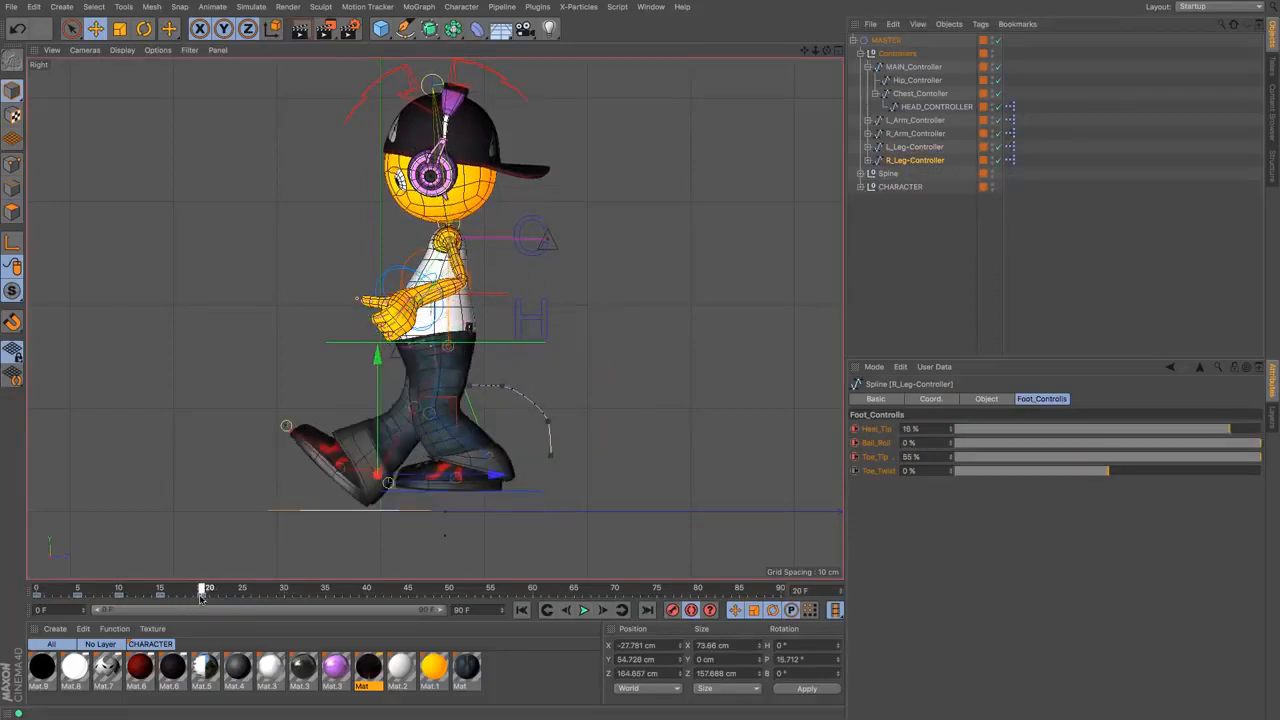
pyautogui.click(914, 147)
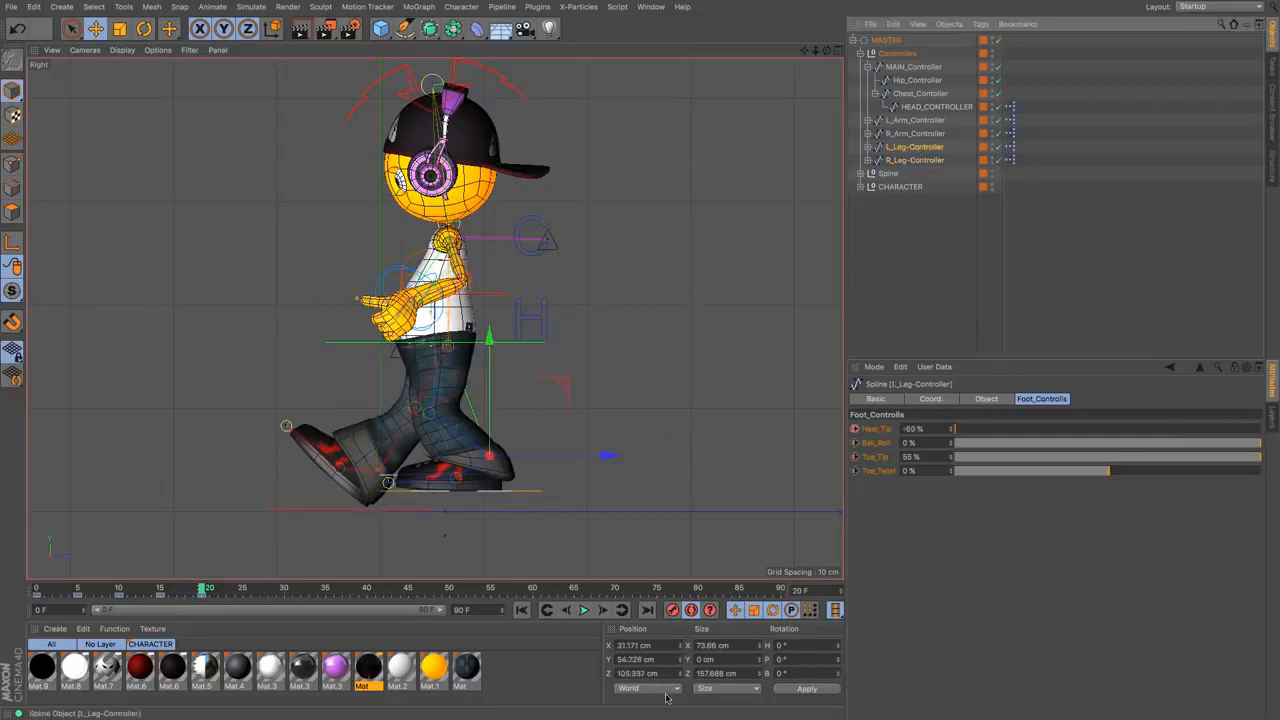
pyautogui.moveTo(657, 673); pyautogui.dragTo(619, 673)
pyautogui.write('154.657')
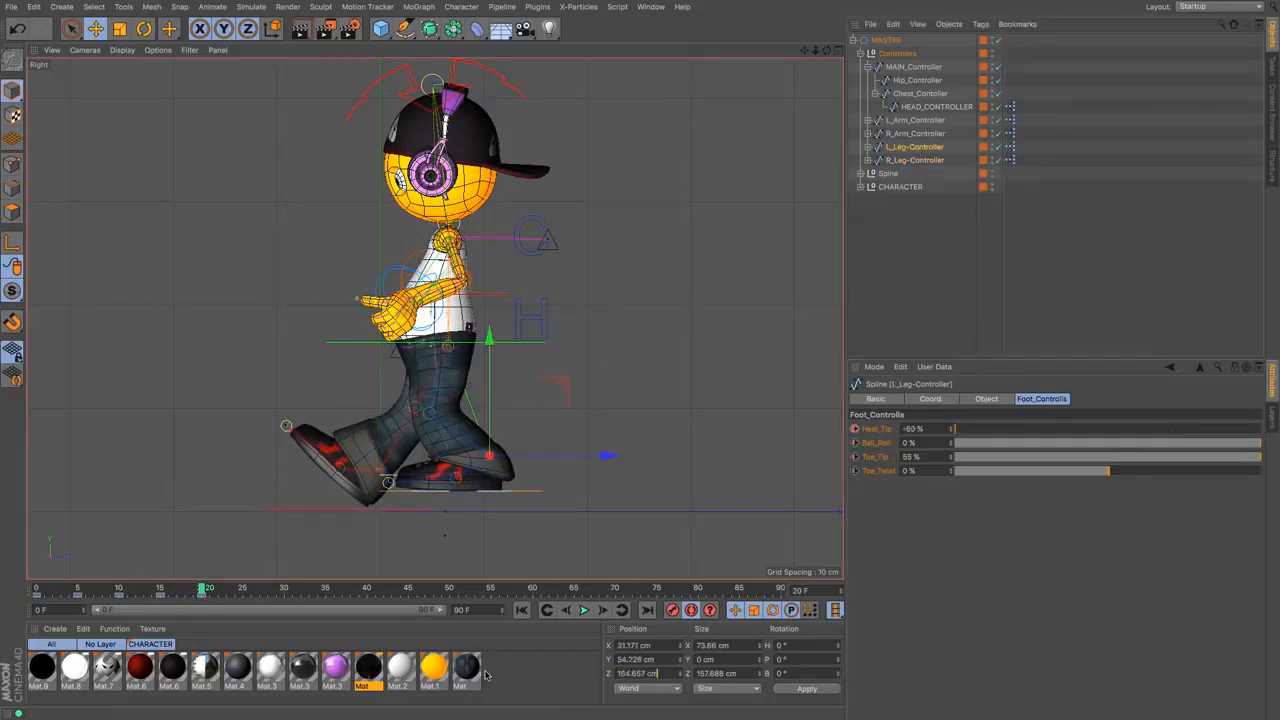
pyautogui.press('Return')
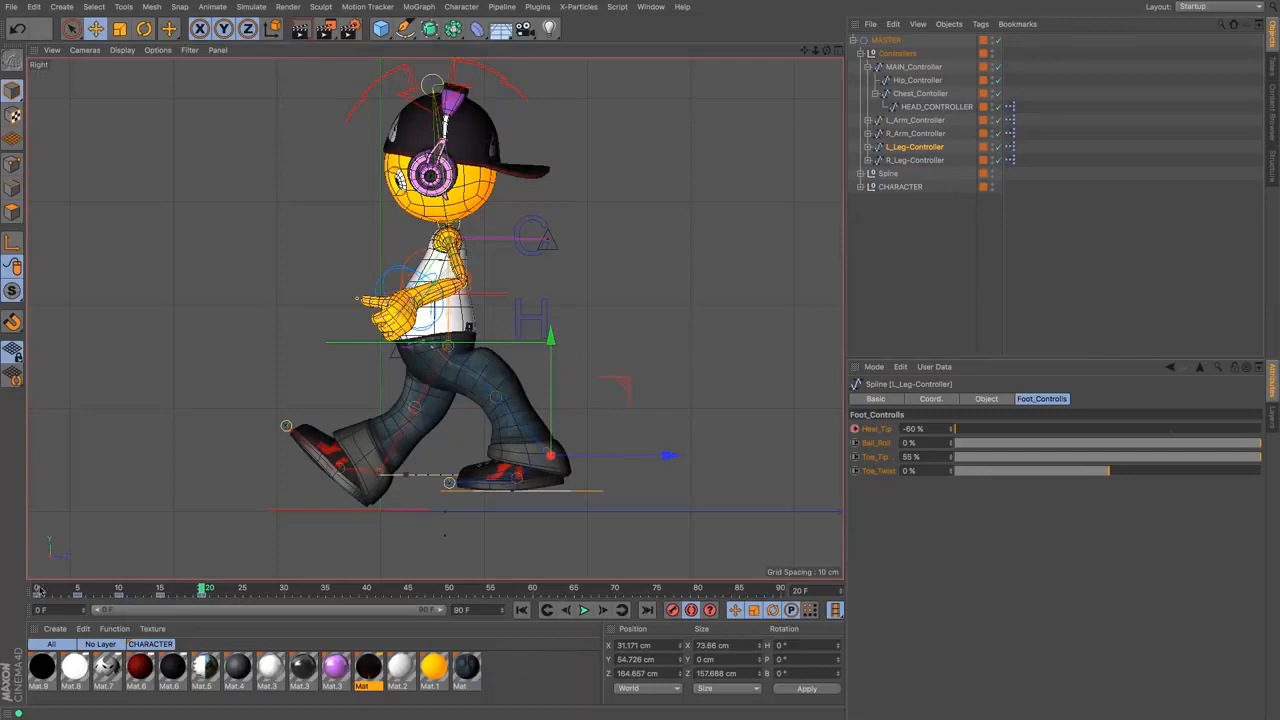
# Copy the right leg controller's pitch at frame 0 and apply it, 15.712°, to the left leg controller at frame 20
pyautogui.click(37, 590)
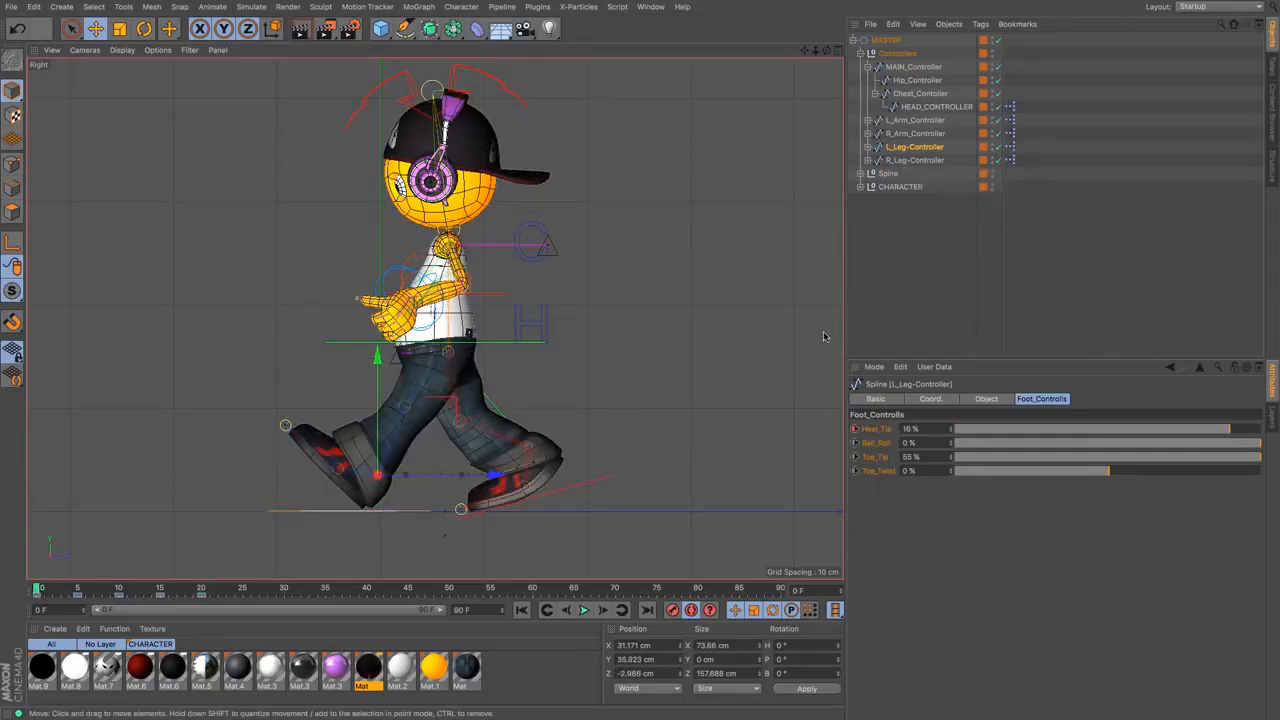
pyautogui.click(905, 160)
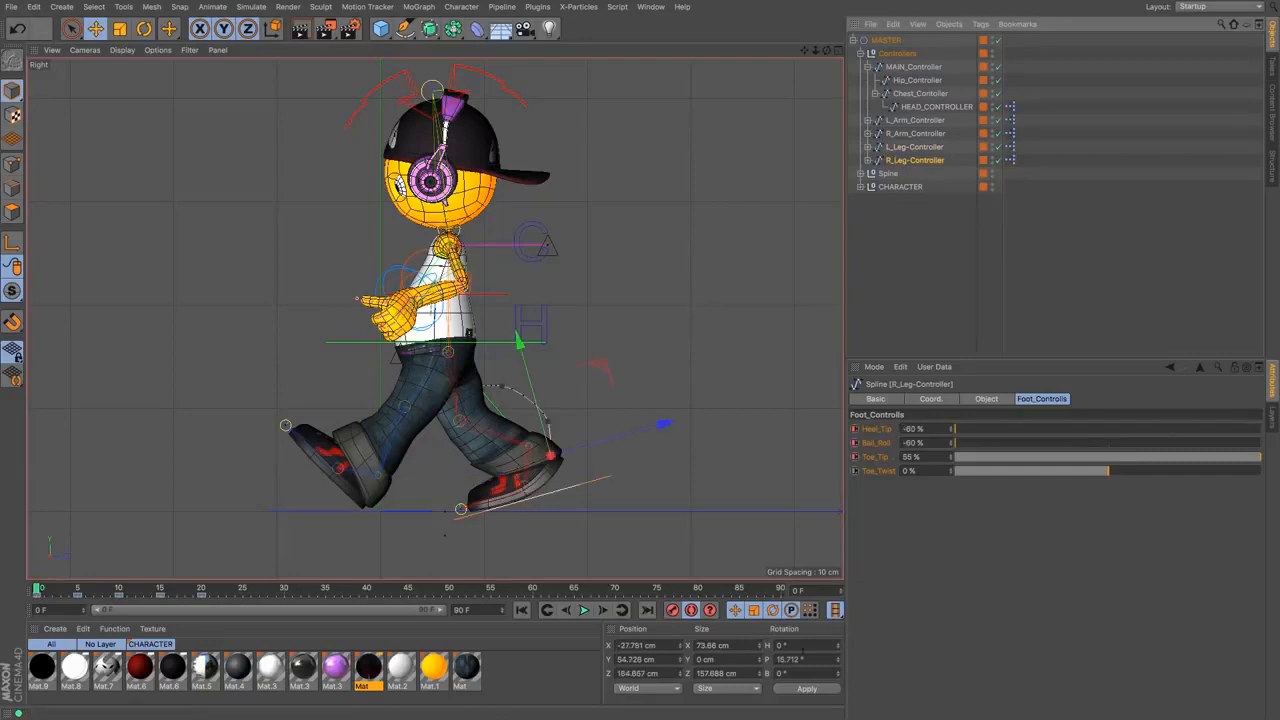
pyautogui.click(805, 659)
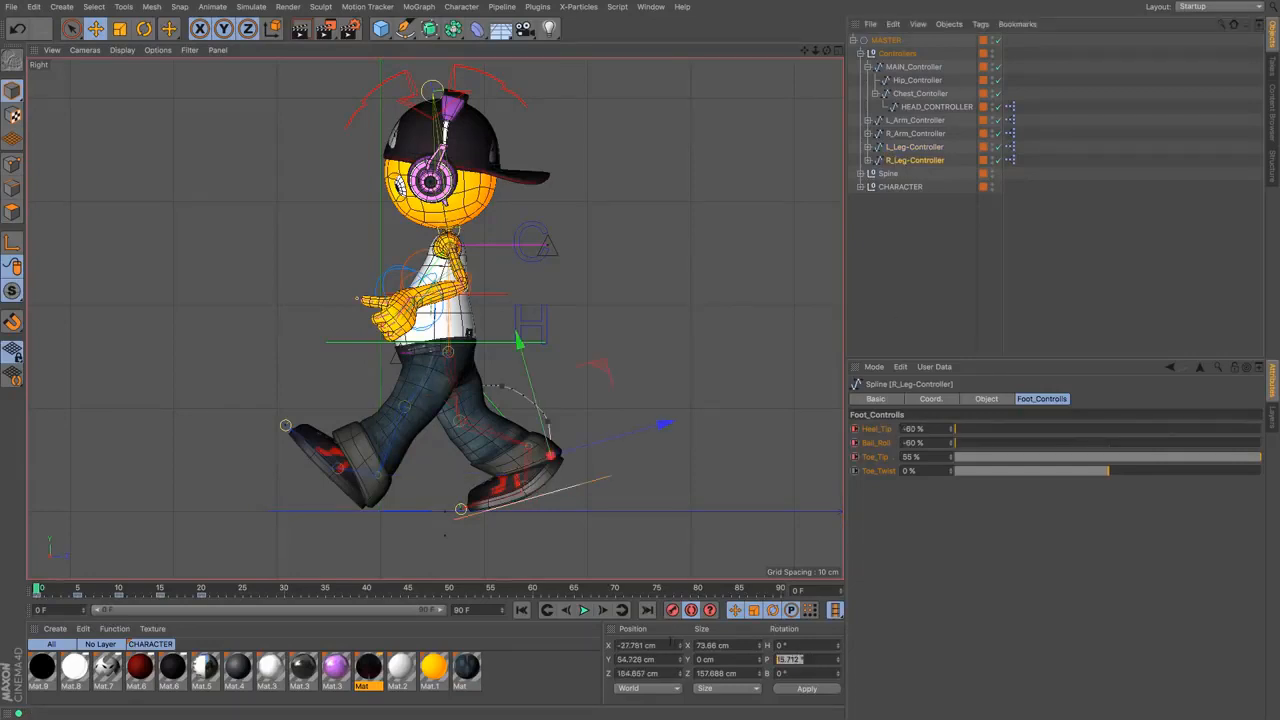
pyautogui.click(910, 147)
pyautogui.click(201, 589)
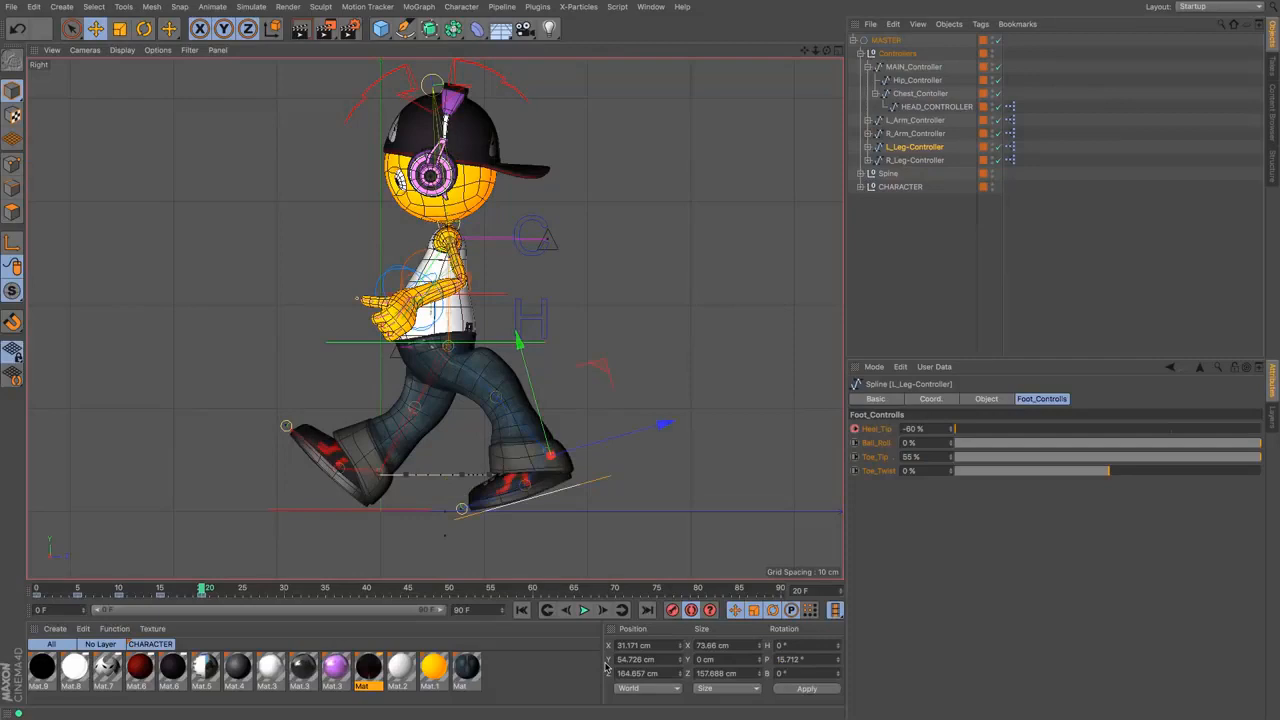
# Check the right foot's settings at frame 0, then set the left foot's Ball_Roll to -60% at frame 20
pyautogui.click(38, 589)
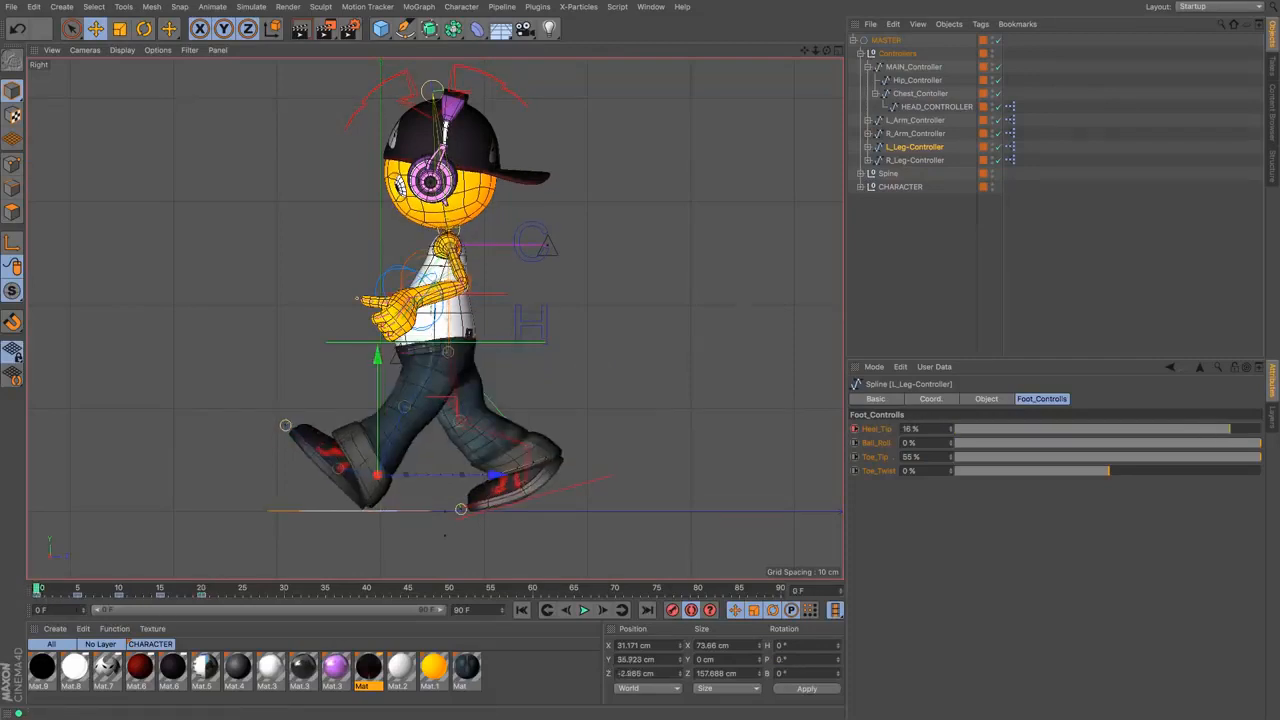
pyautogui.click(914, 160)
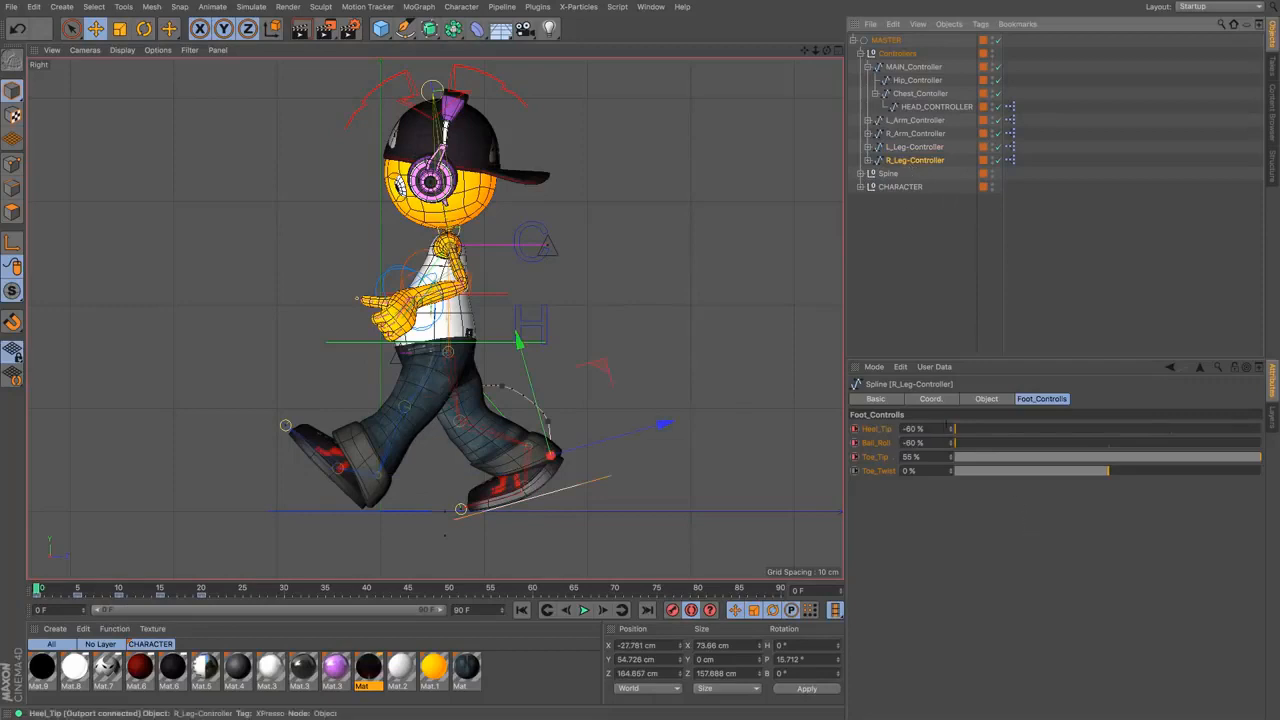
pyautogui.click(201, 590)
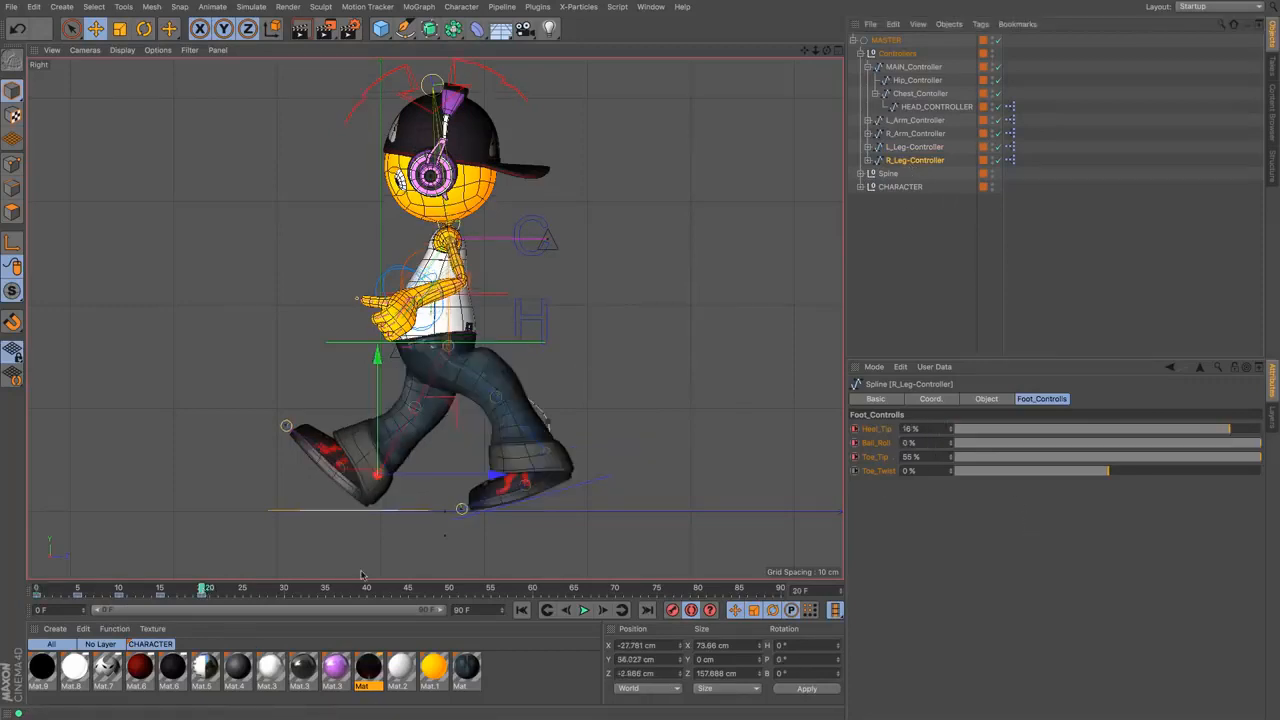
pyautogui.click(913, 148)
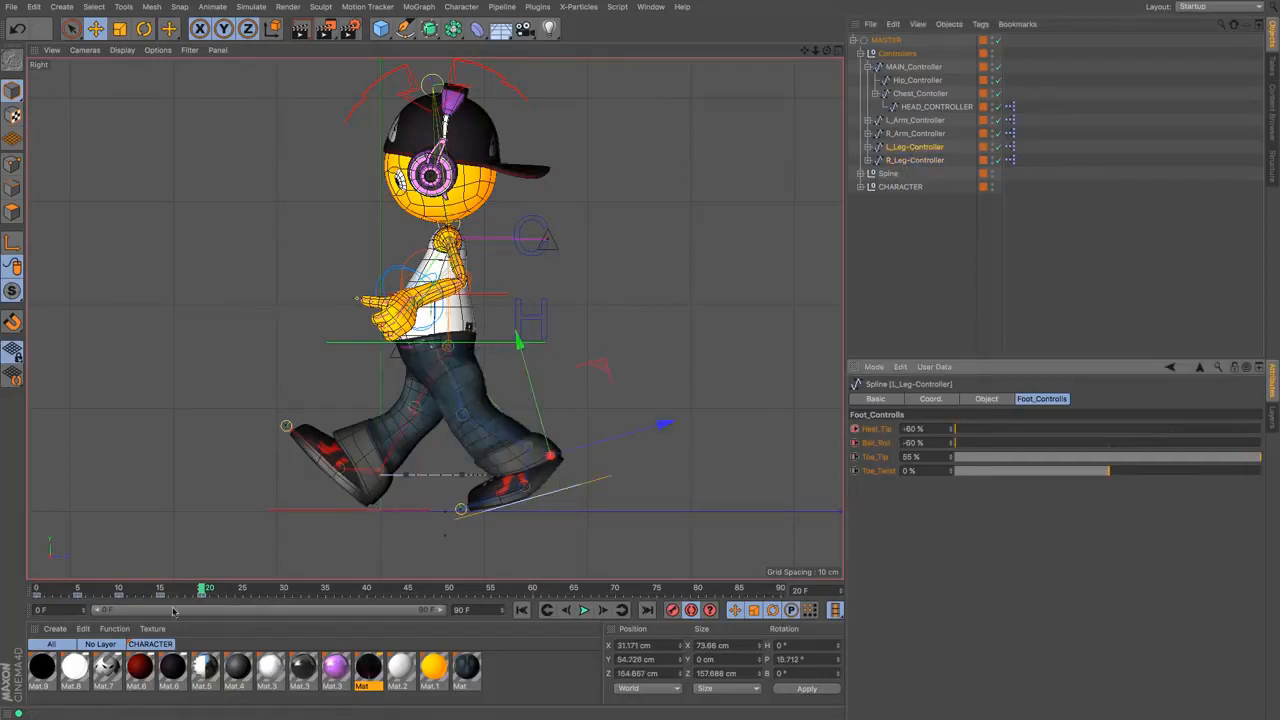
# Switch between frames 0 and 20 to compare the two contact poses
pyautogui.click(37, 590)
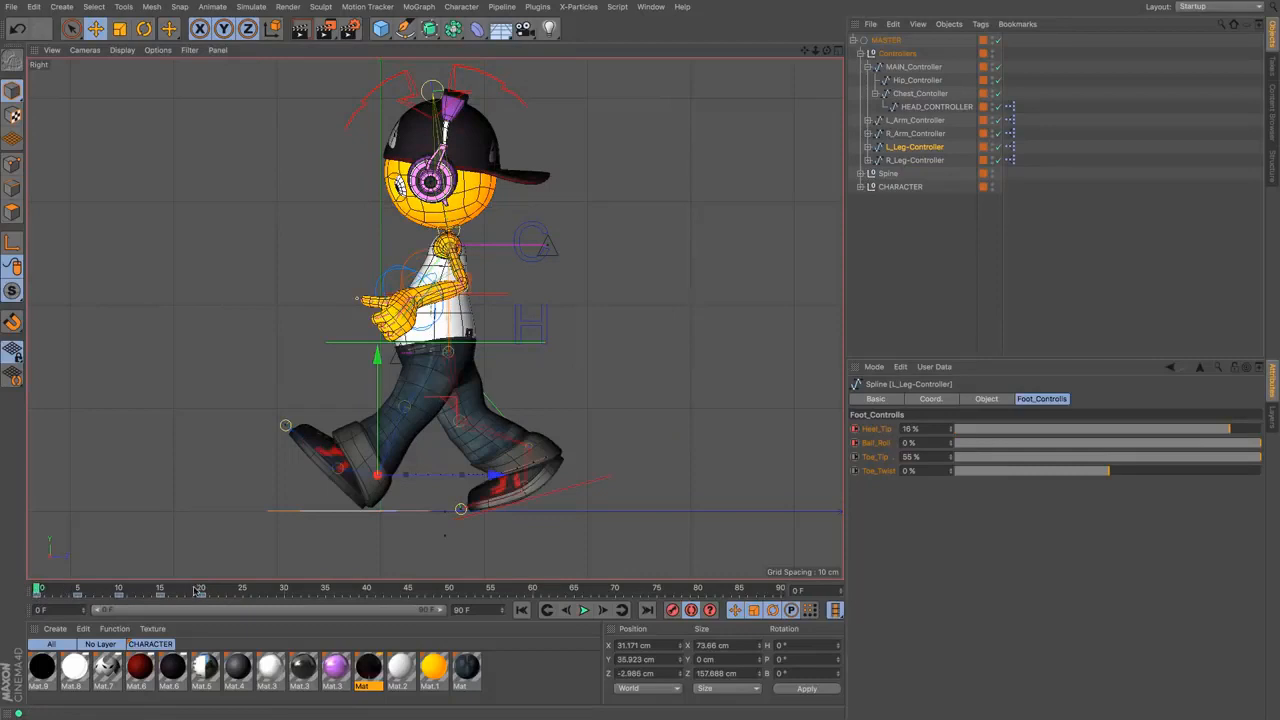
pyautogui.click(201, 590)
pyautogui.click(37, 590)
pyautogui.moveTo(37, 590); pyautogui.dragTo(8, 582)
pyautogui.click(202, 590)
pyautogui.click(37, 590)
# With the hip controller selected, duplicate the body keyframe from frame 0 to frame 20
pyautogui.click(912, 80)
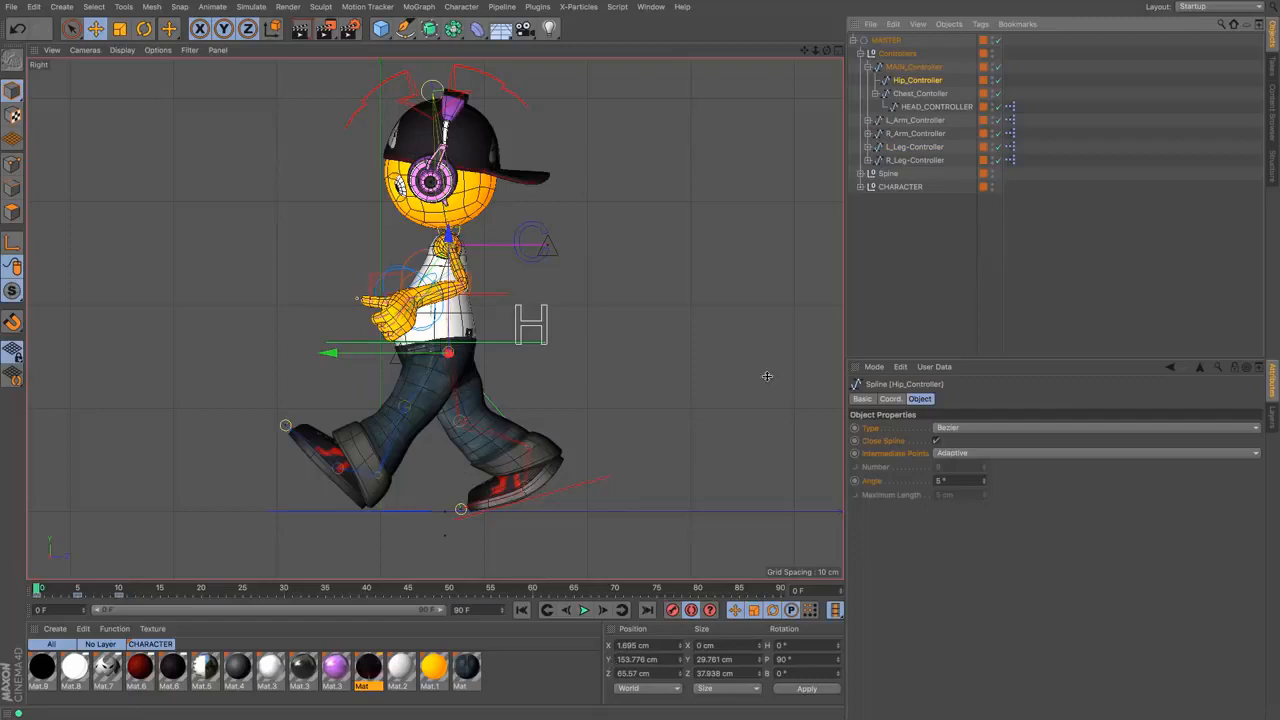
pyautogui.click(915, 94)
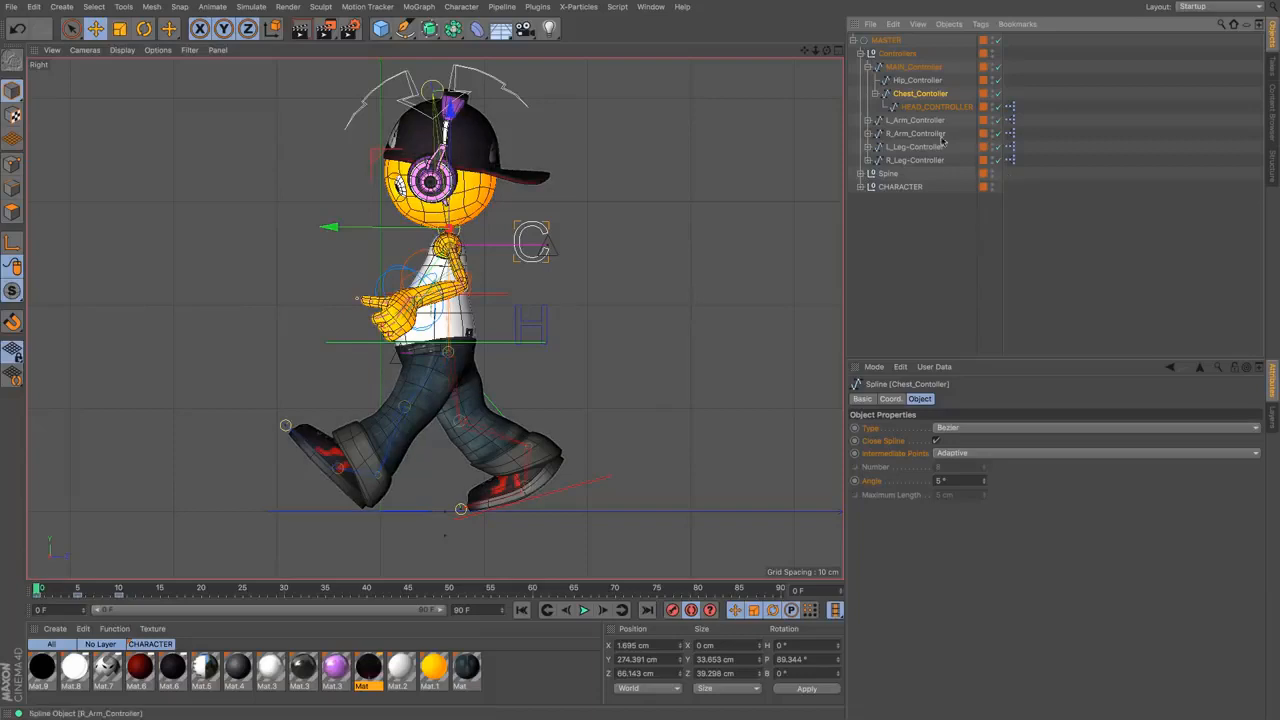
pyautogui.click(912, 81)
pyautogui.click(202, 589)
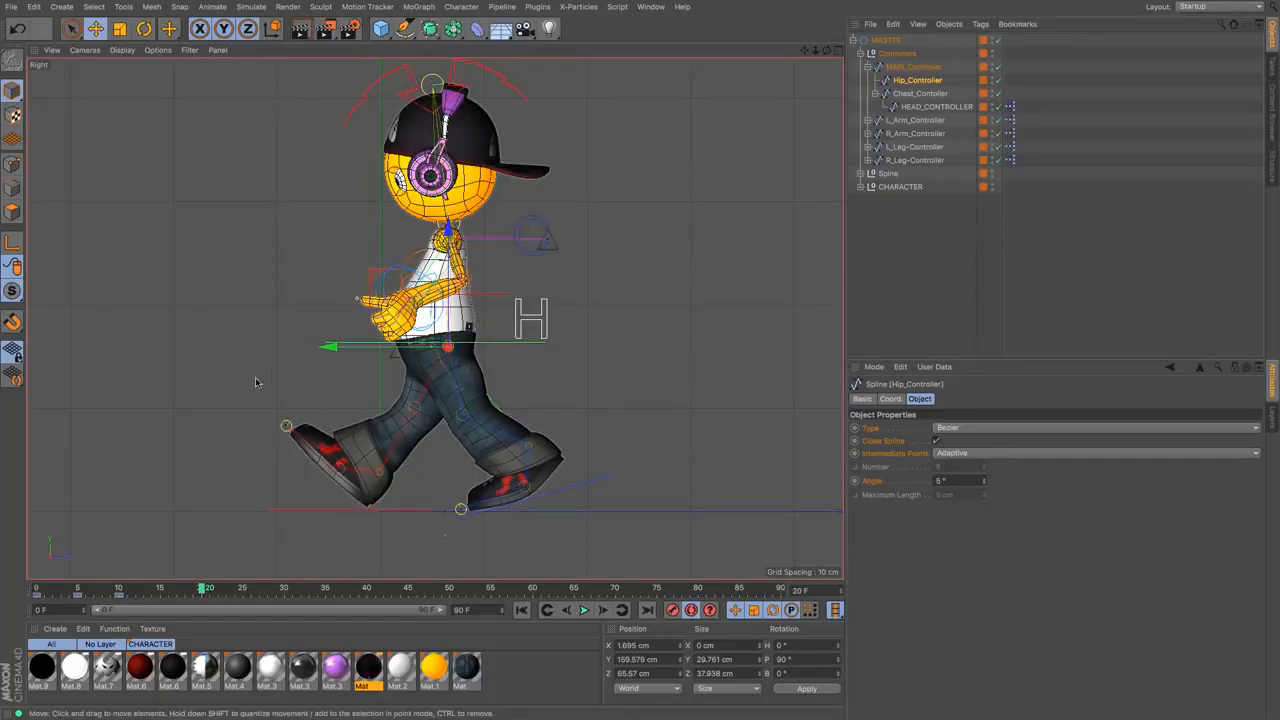
pyautogui.click(37, 596)
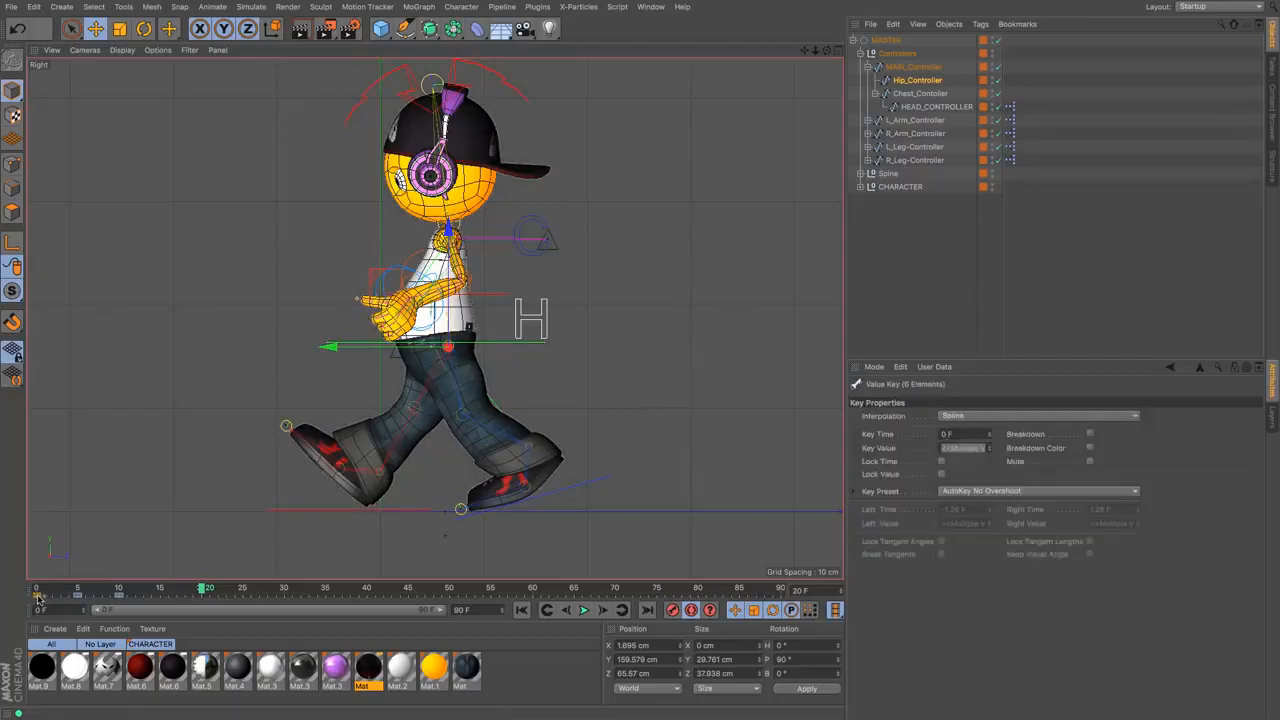
pyautogui.moveTo(37, 596); pyautogui.dragTo(199, 605)
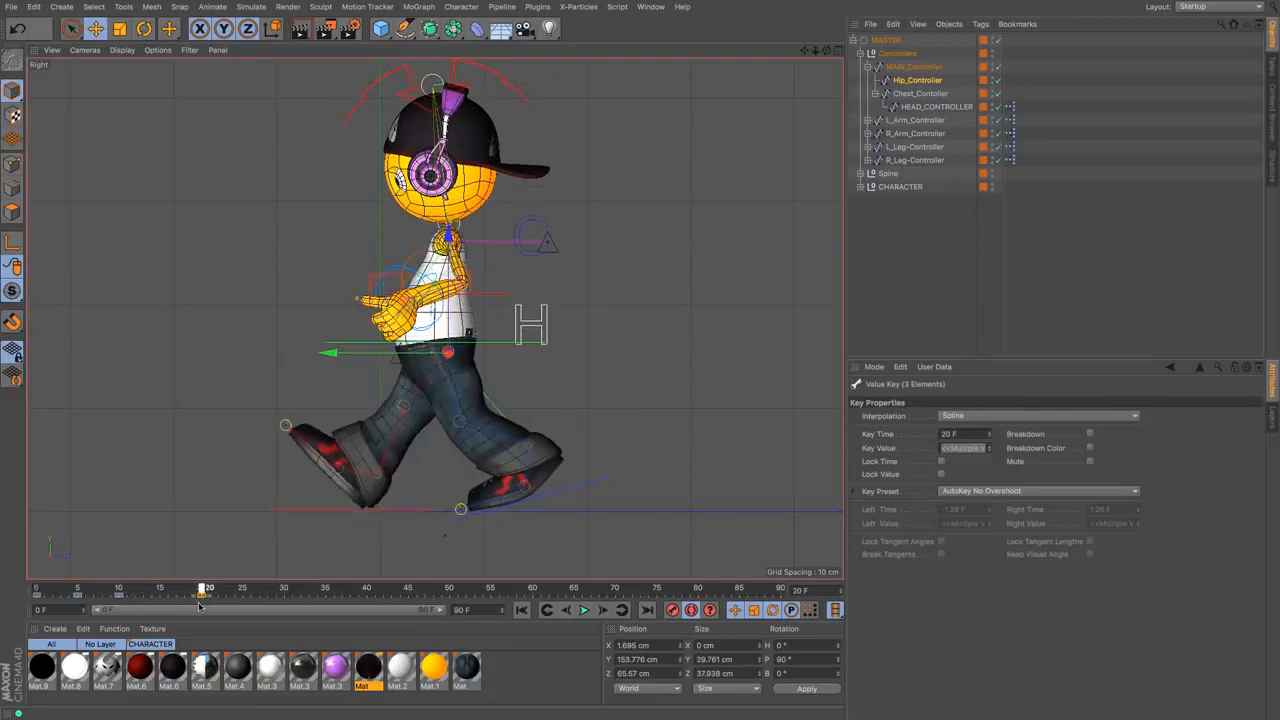
# Select the chest controller and play the walk animation from frame 0
pyautogui.click(913, 94)
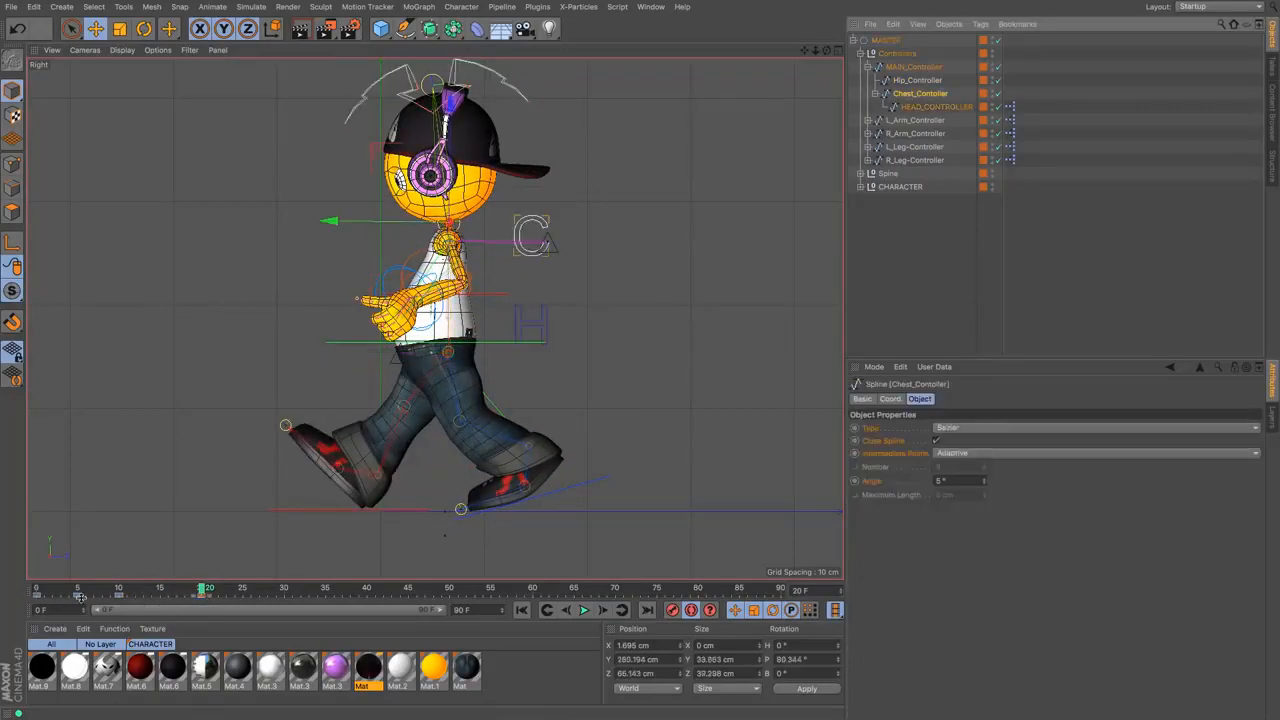
pyautogui.click(37, 597)
pyautogui.moveTo(37, 597)
pyautogui.keyDown('ctrl'); pyautogui.mouseDown()
pyautogui.moveTo(222, 600)
pyautogui.moveTo(33, 597)
pyautogui.mouseUp(); pyautogui.keyUp('ctrl')
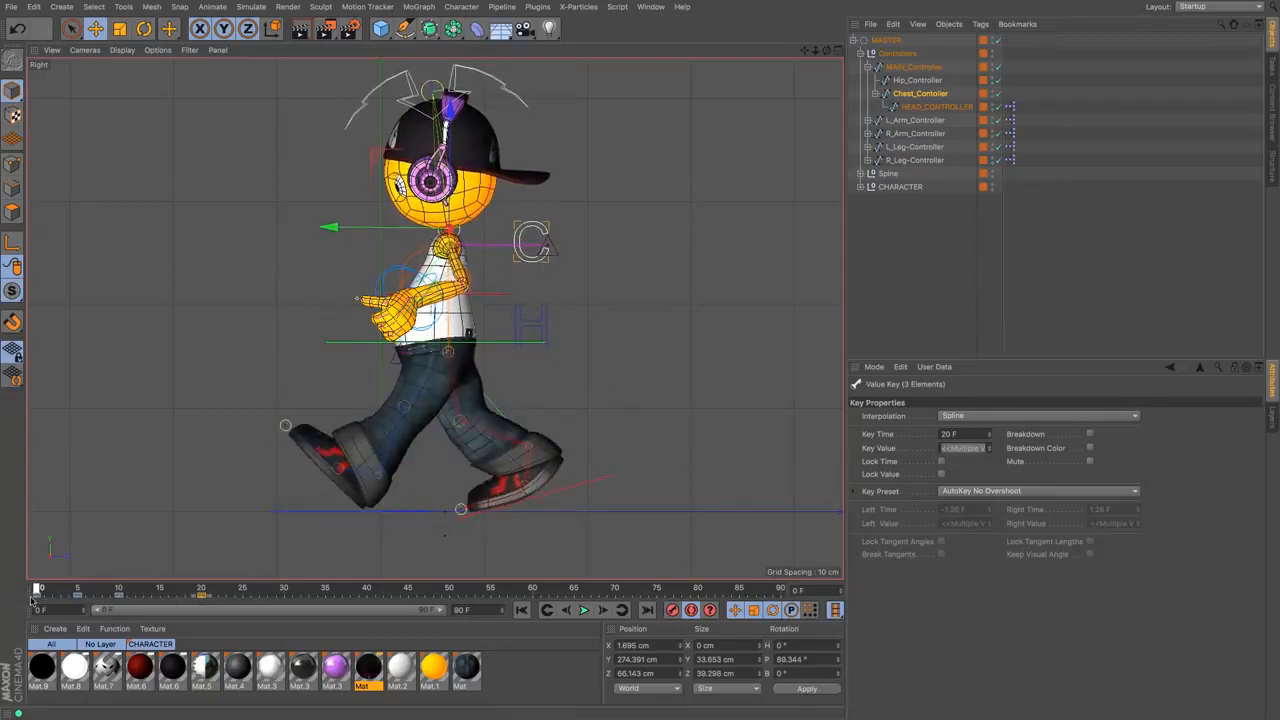
pyautogui.click(584, 610)
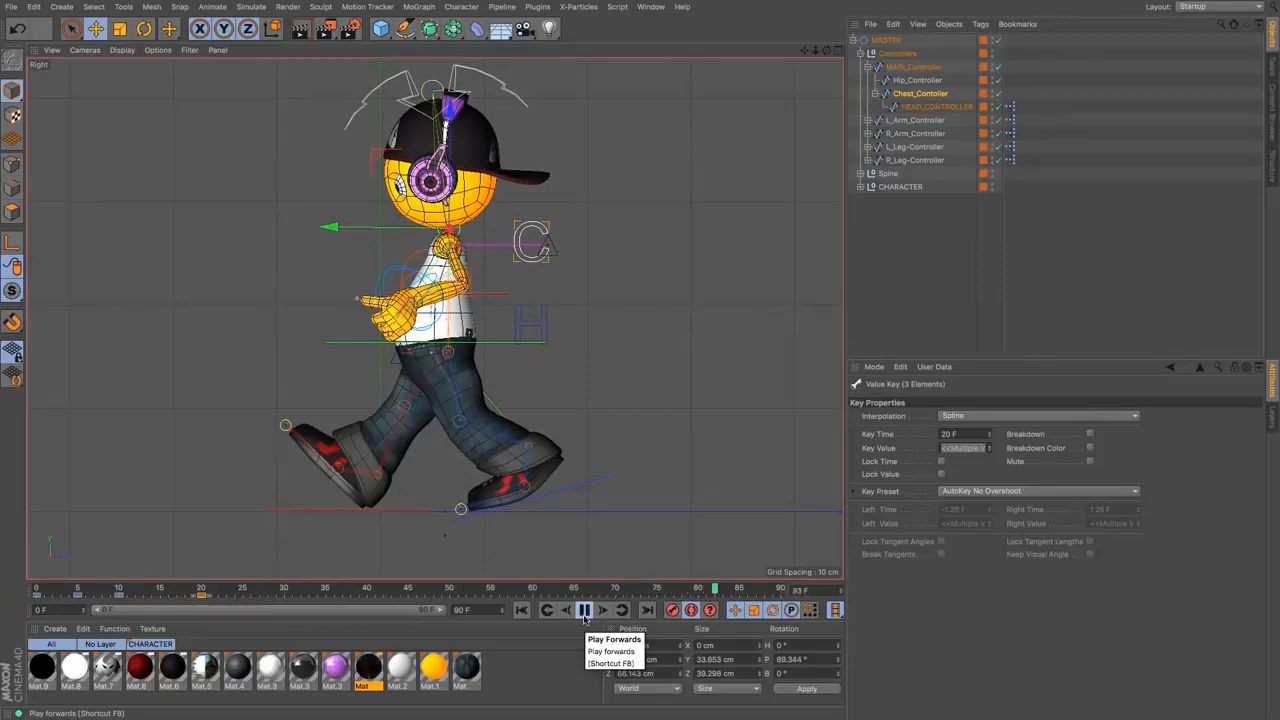
pyautogui.click(585, 613)
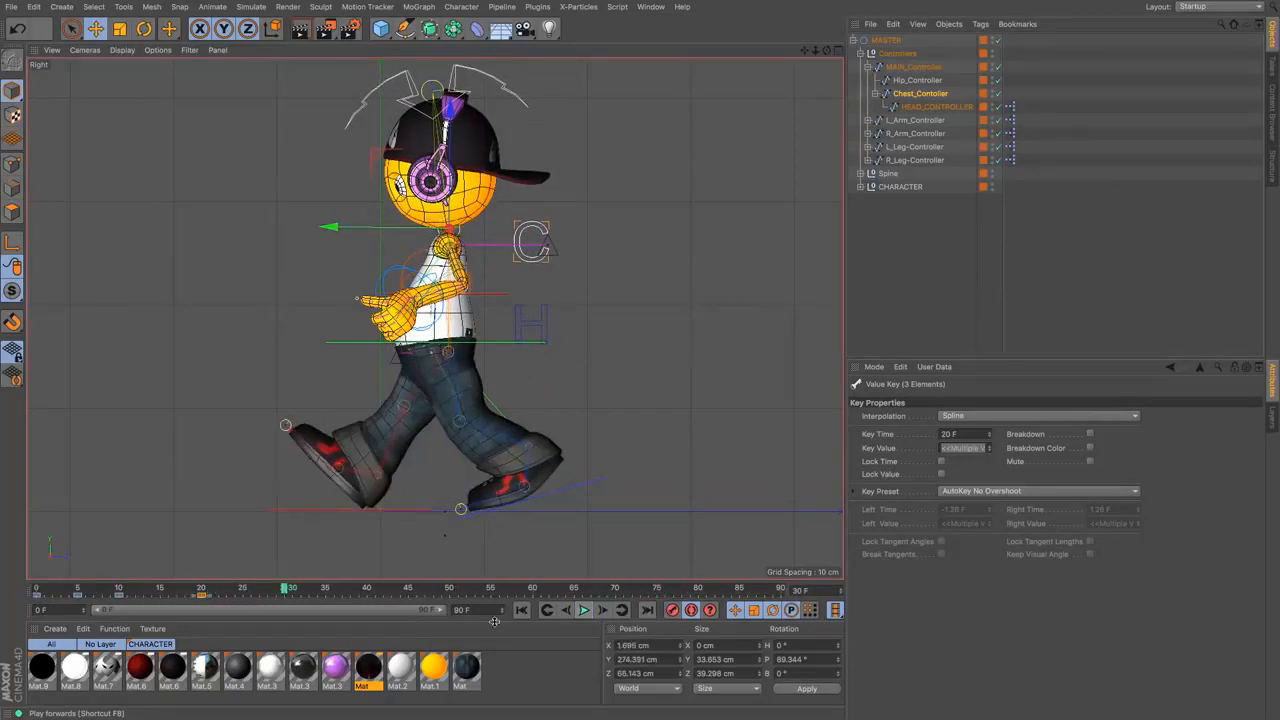
# Set the timeline's end frame to 25, then go to frame 15
pyautogui.moveTo(199, 588); pyautogui.dragTo(37, 590)
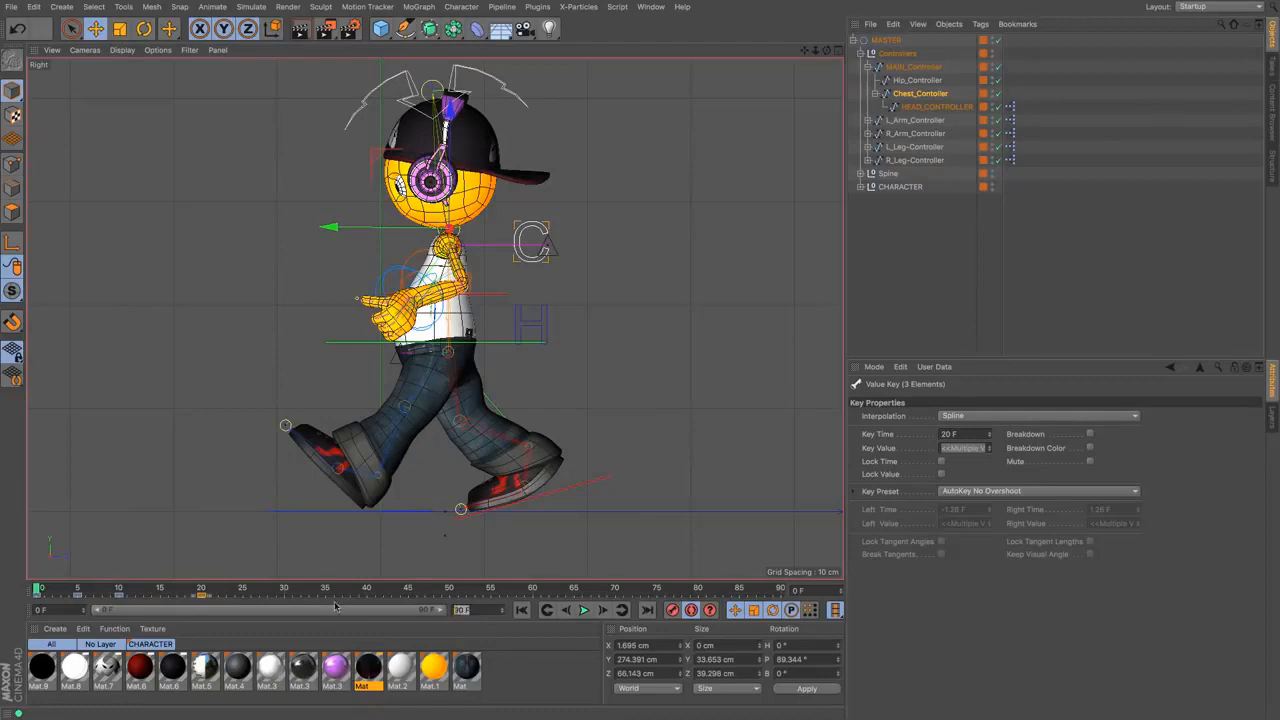
pyautogui.write('25')
pyautogui.press('Return')
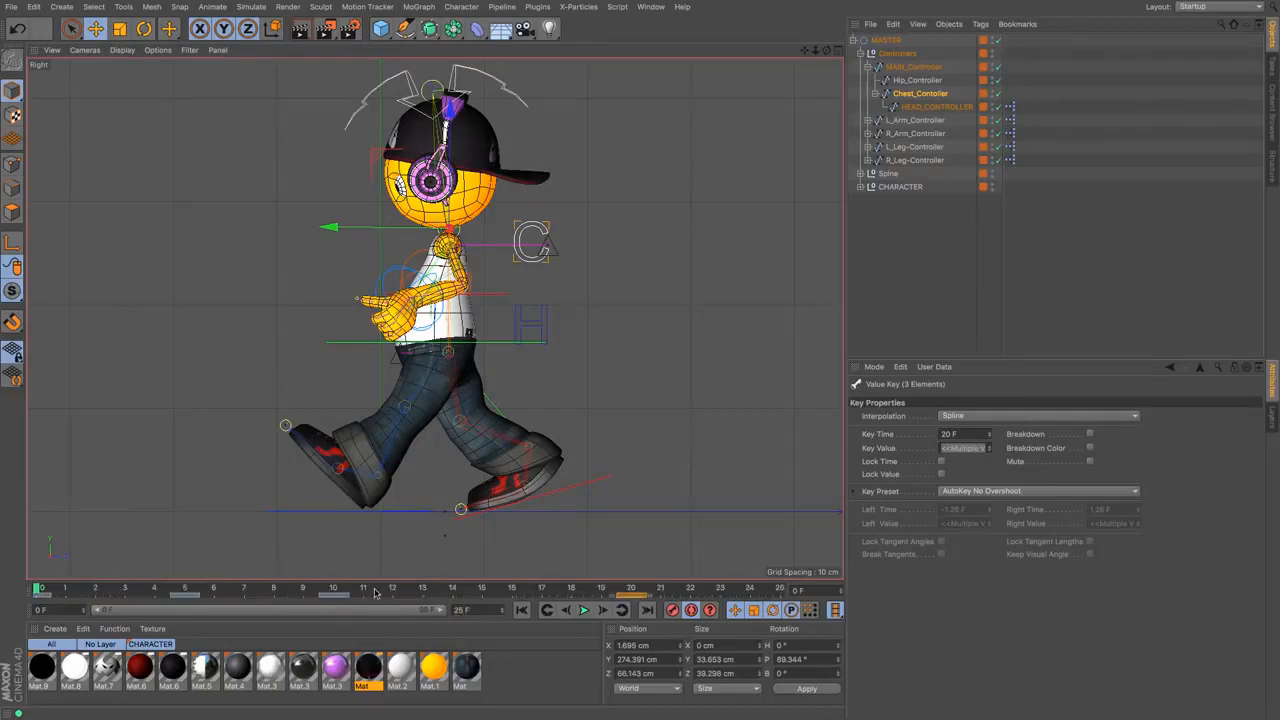
pyautogui.moveTo(40, 592); pyautogui.dragTo(486, 598)
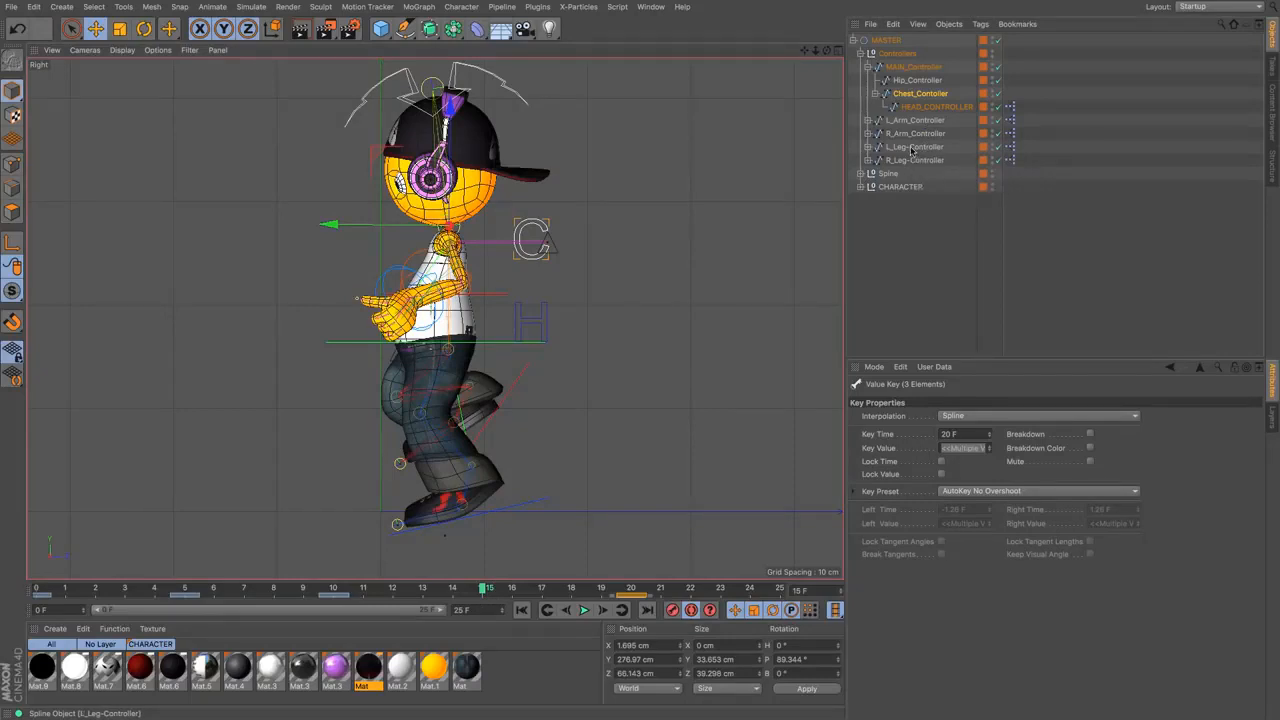
# Set the left leg controller's Heel_Tip to -40 % at frame 15 and to -60 % at frame 20
pyautogui.click(914, 147)
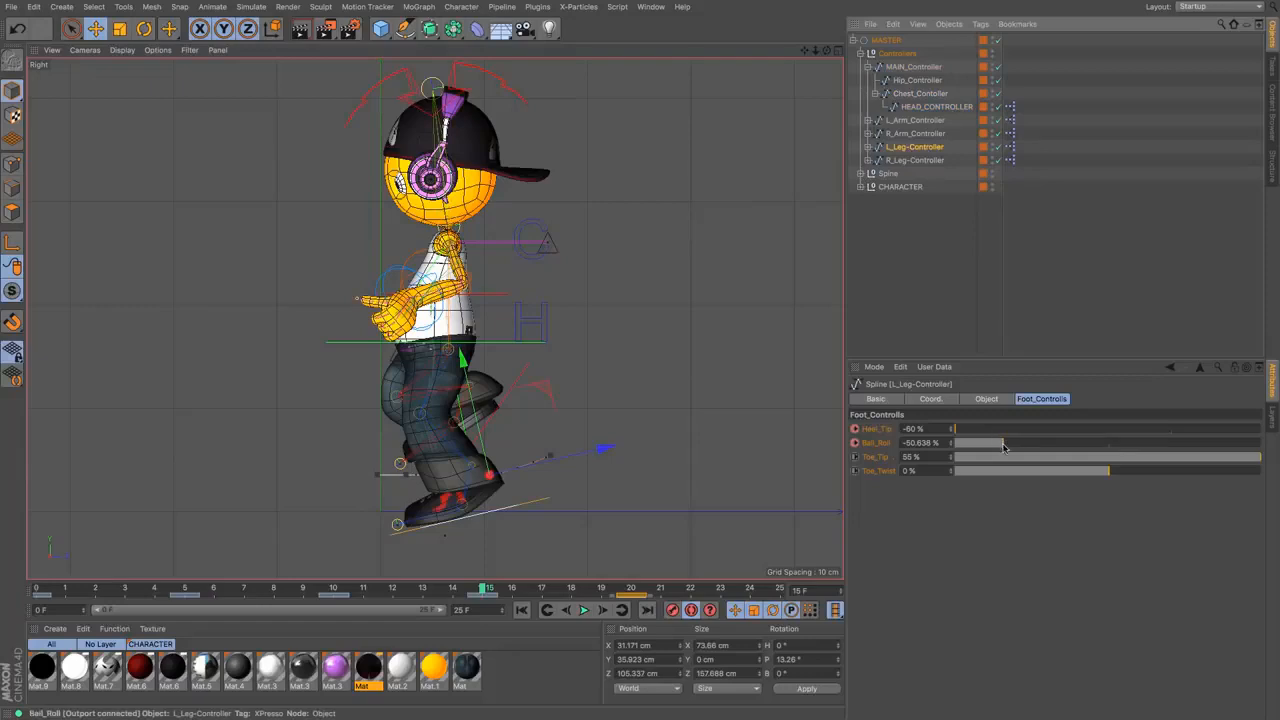
pyautogui.moveTo(1004, 447)
pyautogui.mouseDown()
pyautogui.moveTo(966, 447)
pyautogui.moveTo(1028, 452)
pyautogui.moveTo(928, 445)
pyautogui.moveTo(1004, 454)
pyautogui.mouseUp()
pyautogui.moveTo(1258, 464)
pyautogui.mouseDown()
pyautogui.moveTo(1114, 462)
pyautogui.moveTo(1263, 468)
pyautogui.mouseUp()
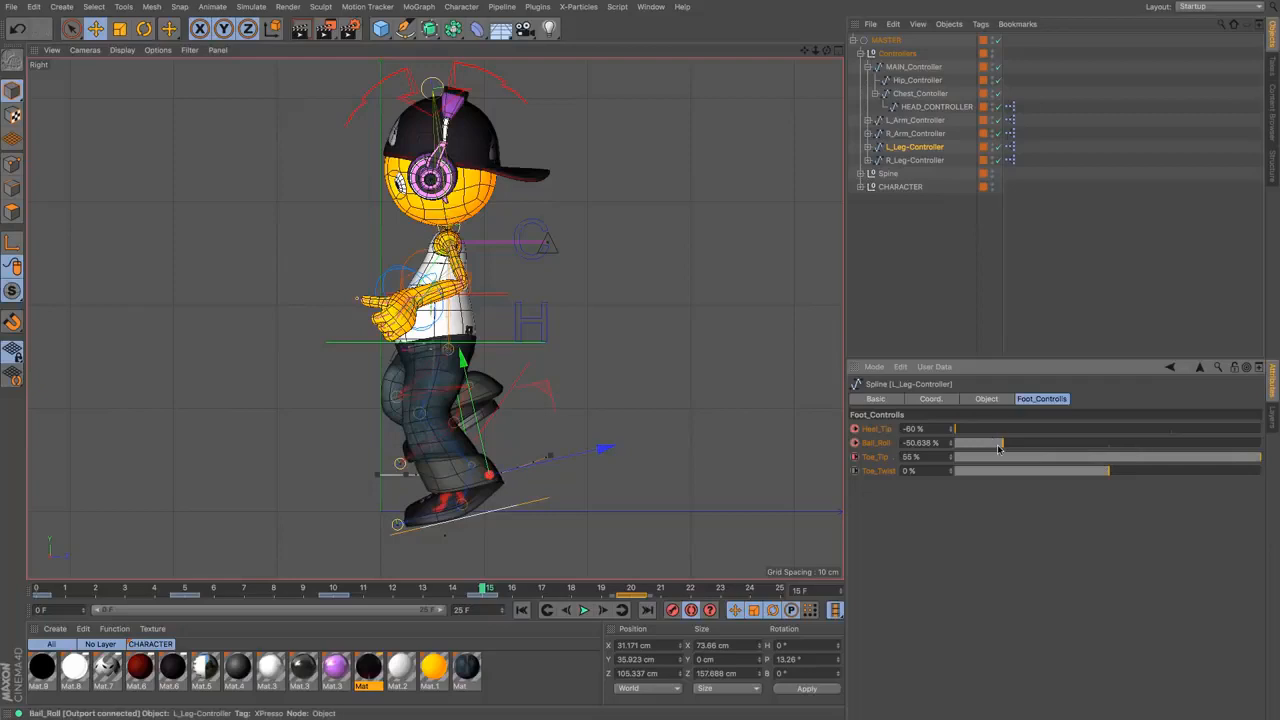
pyautogui.moveTo(958, 430); pyautogui.dragTo(1027, 437)
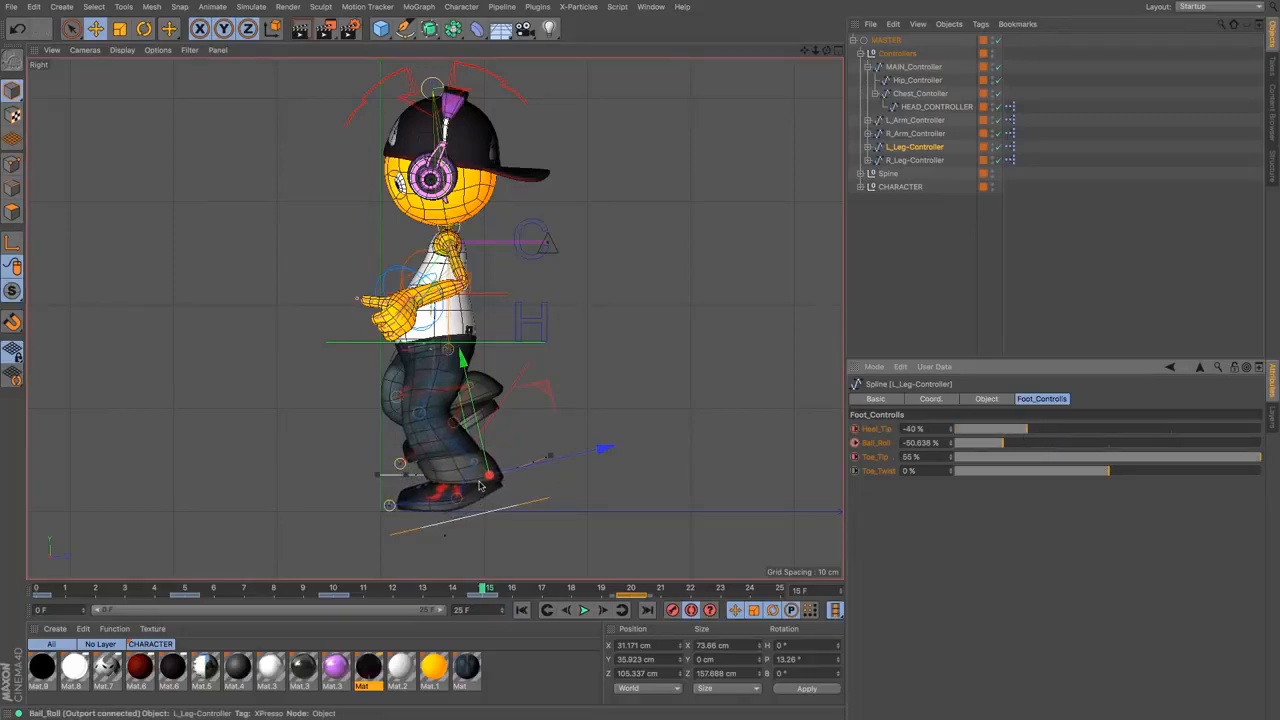
pyautogui.moveTo(485, 591); pyautogui.dragTo(634, 592)
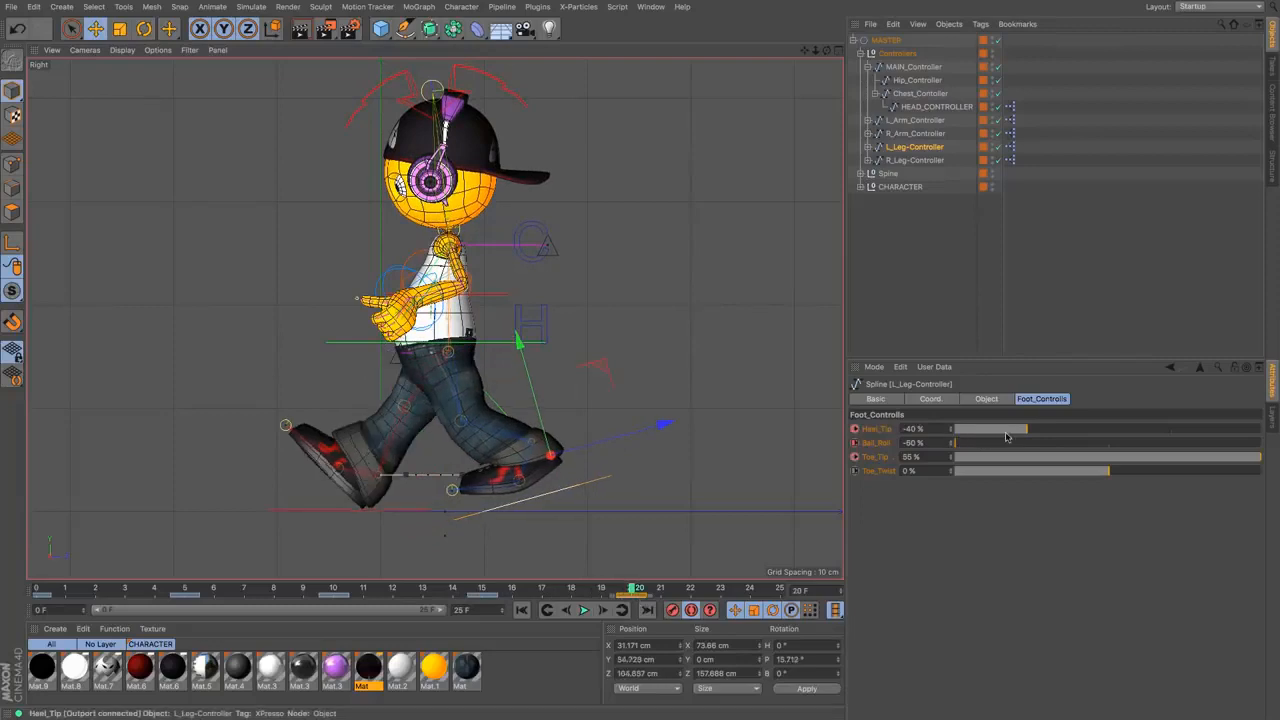
pyautogui.moveTo(1000, 434); pyautogui.dragTo(920, 430)
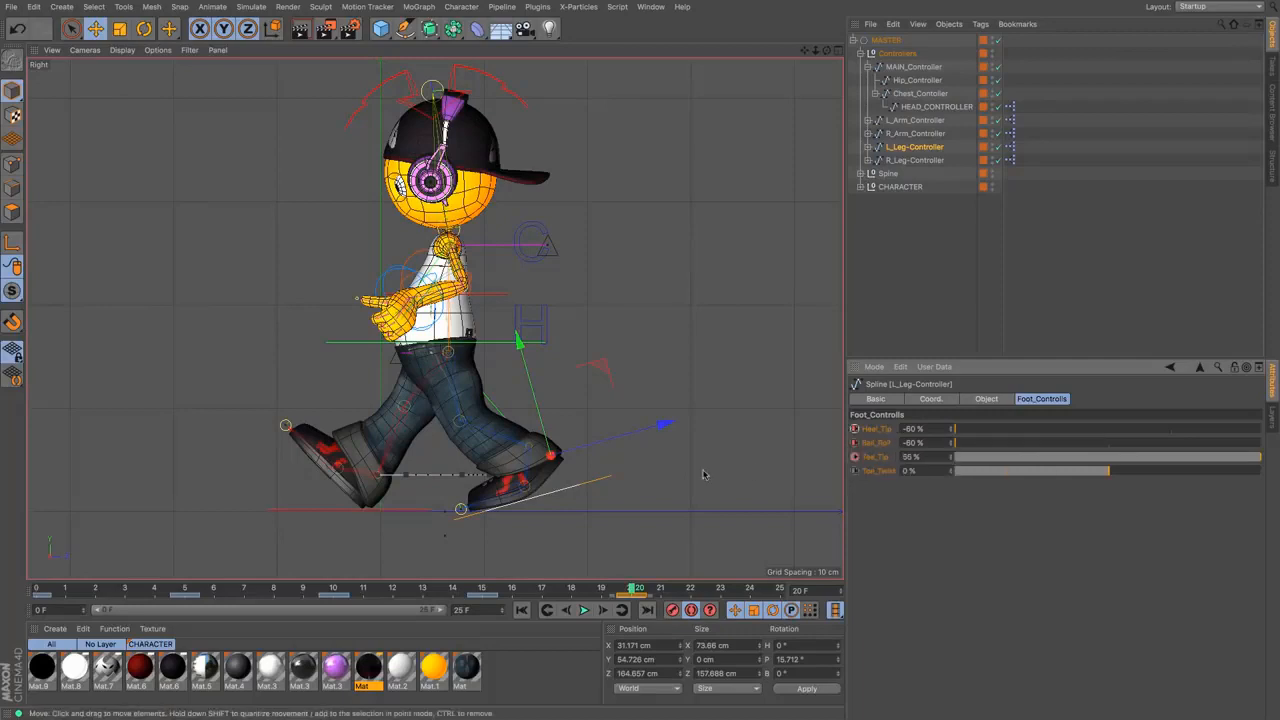
# Play the walk animation from frame 0 to check the left foot's motion, then stop playback
pyautogui.moveTo(632, 590); pyautogui.dragTo(30, 590)
pyautogui.click(585, 611)
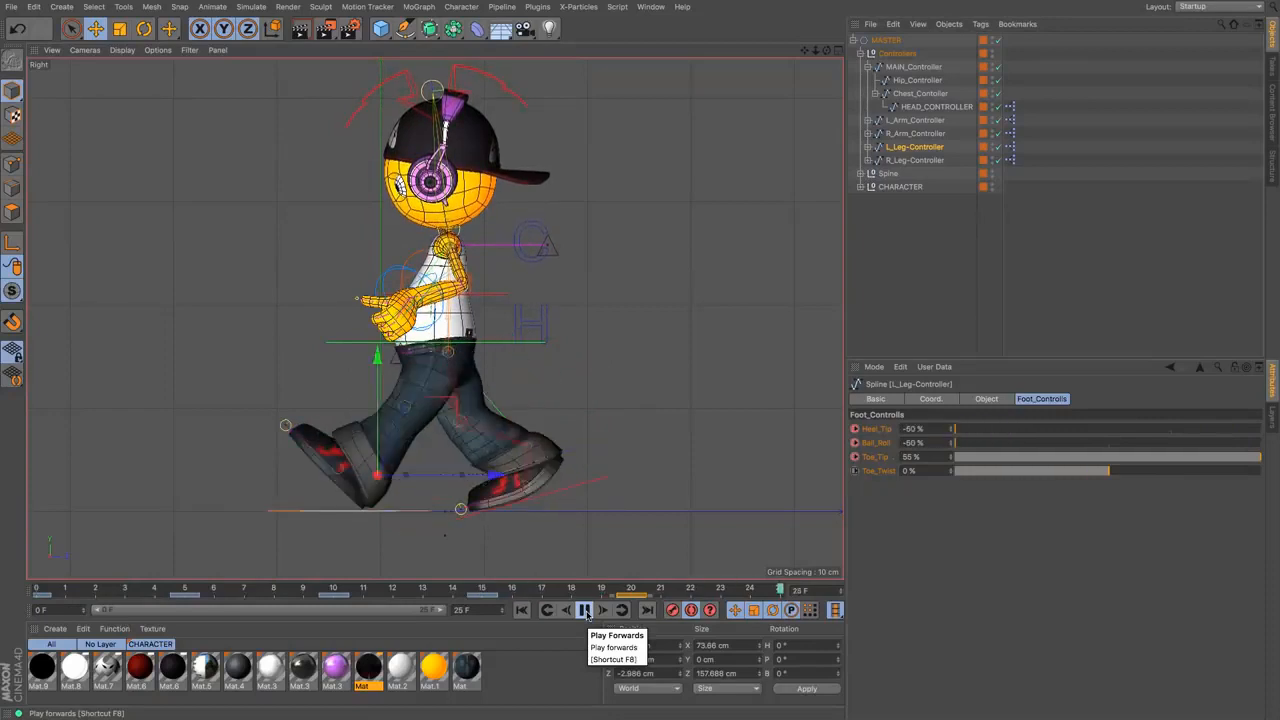
pyautogui.click(585, 610)
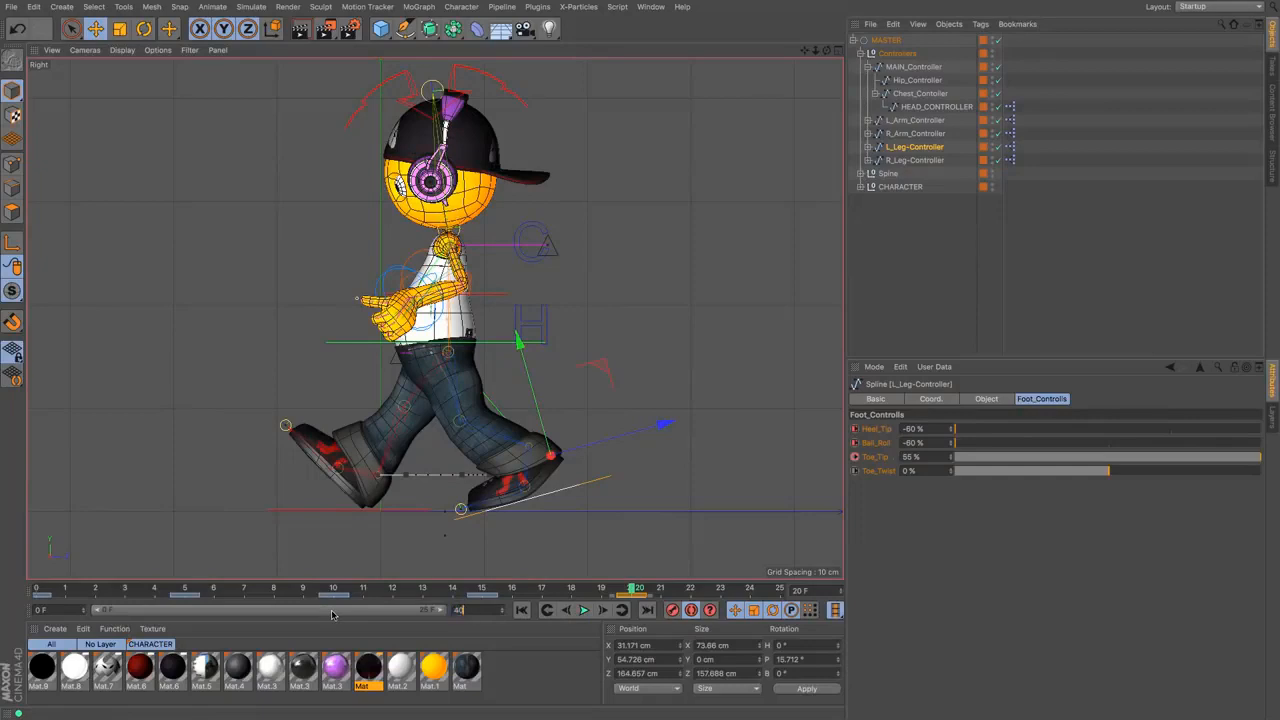
# Extend the timeline and its preview range to frame 40, and go to frame 25
pyautogui.press('Return')
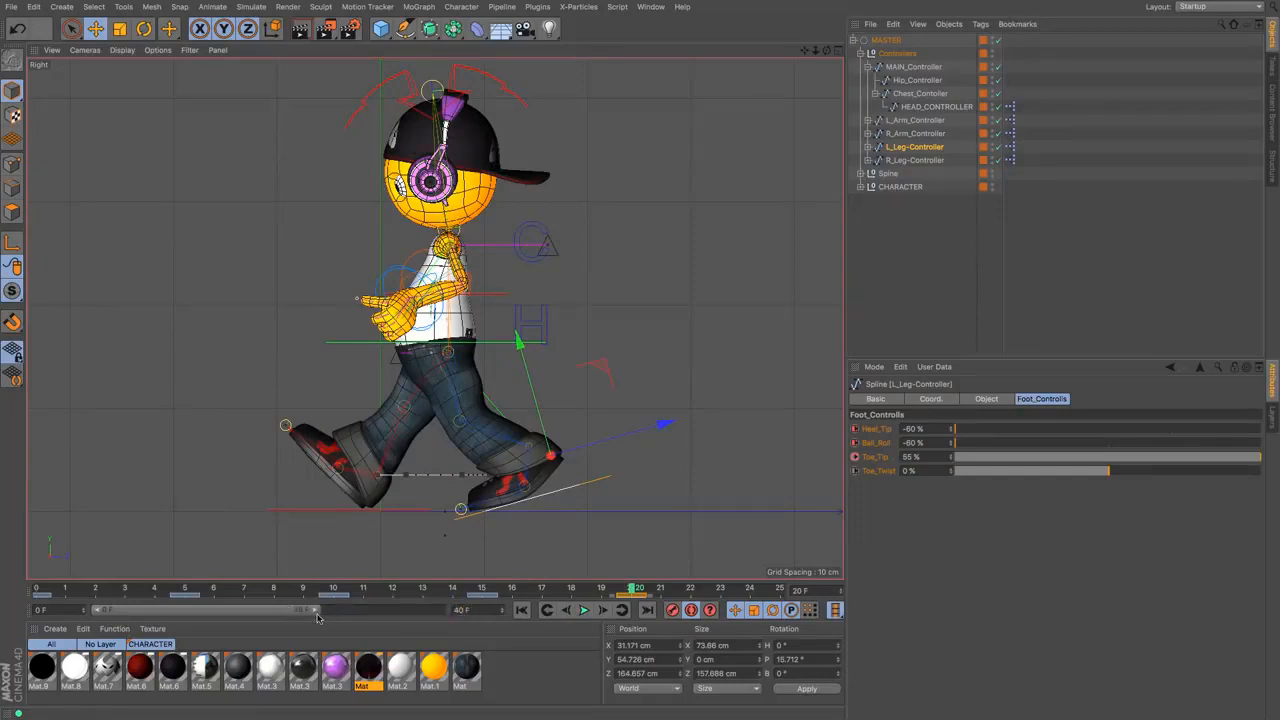
pyautogui.moveTo(321, 613); pyautogui.dragTo(445, 612)
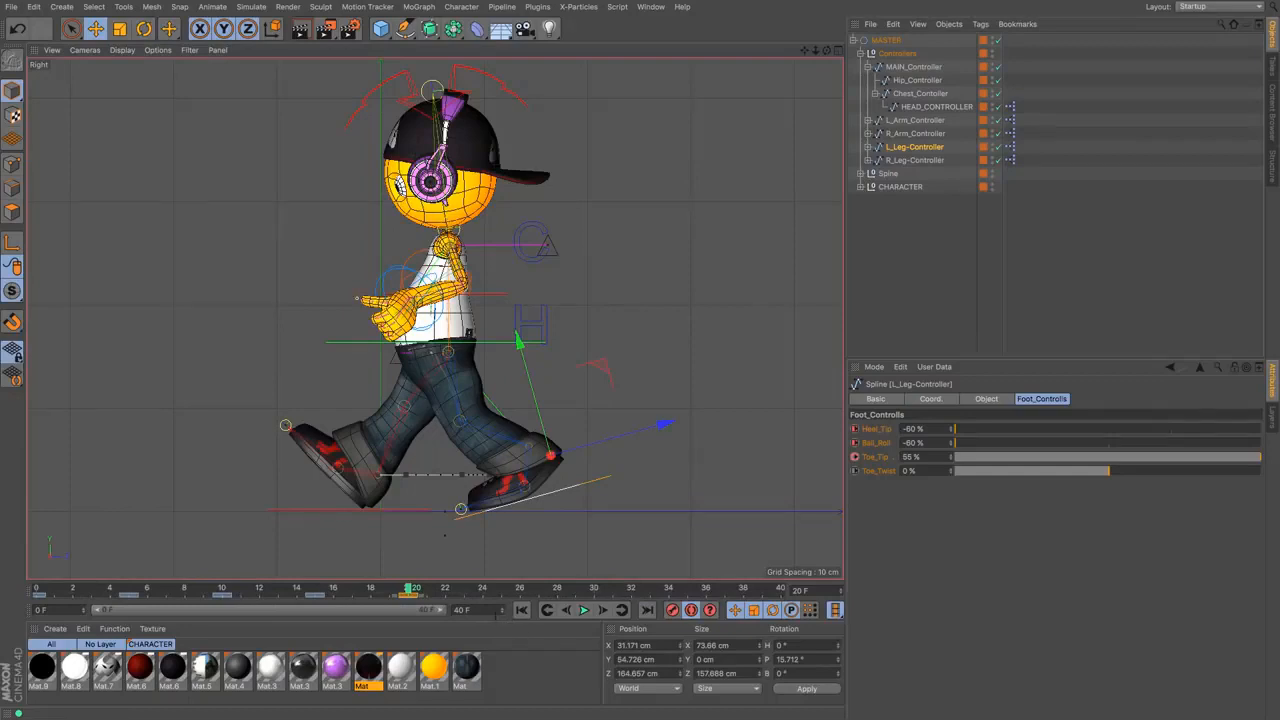
pyautogui.click(503, 590)
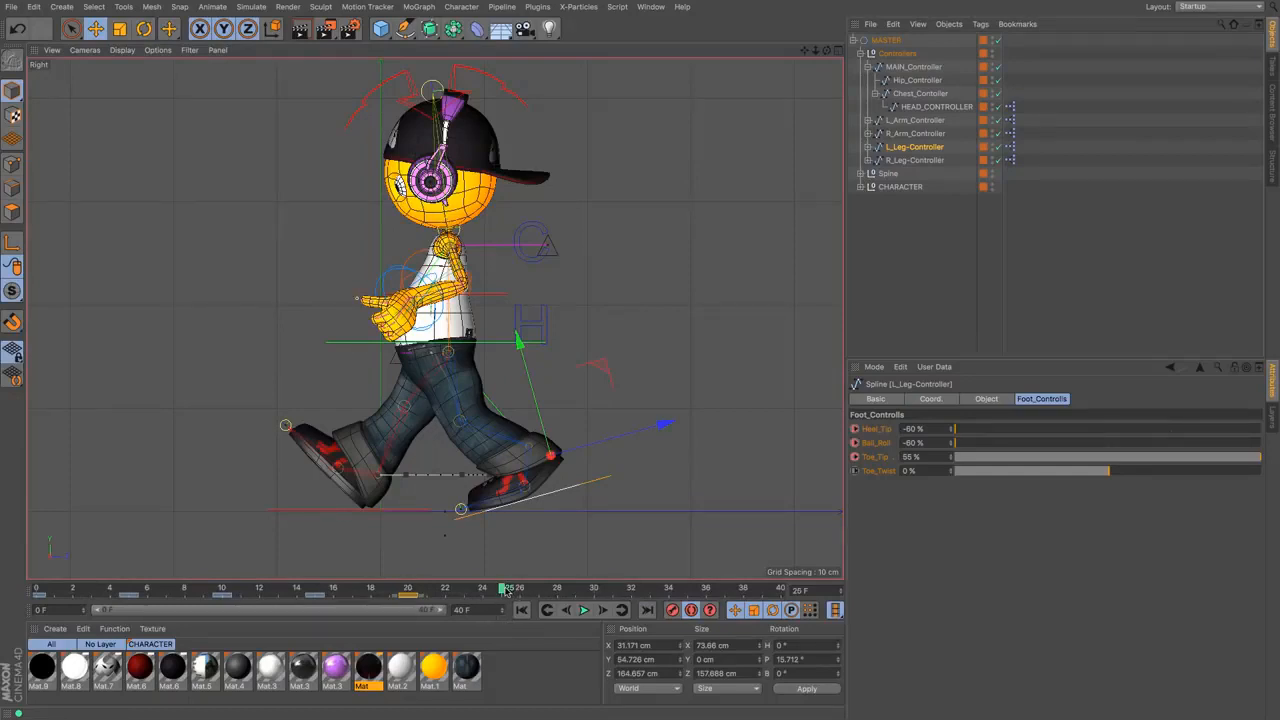
# Set the right leg controller's Heel_Tip to -60 % at frame 25 so the foot lies flat
pyautogui.click(375, 510)
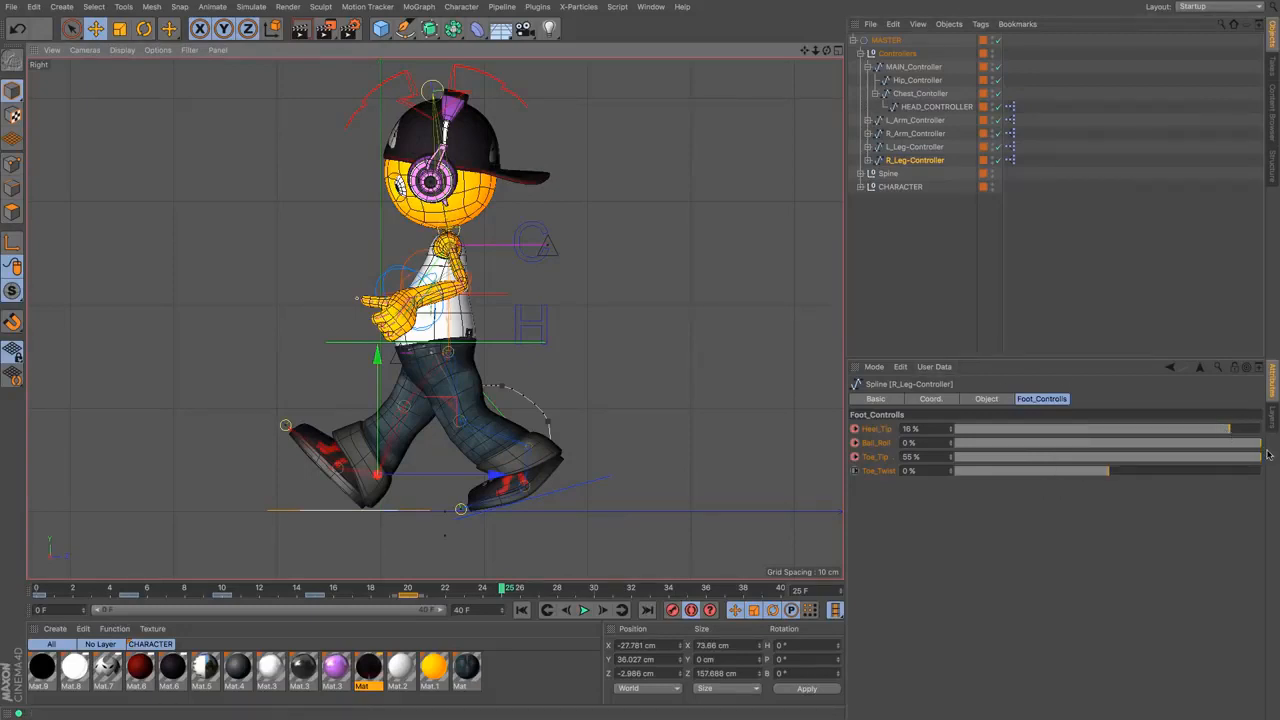
pyautogui.moveTo(1201, 438); pyautogui.dragTo(876, 449)
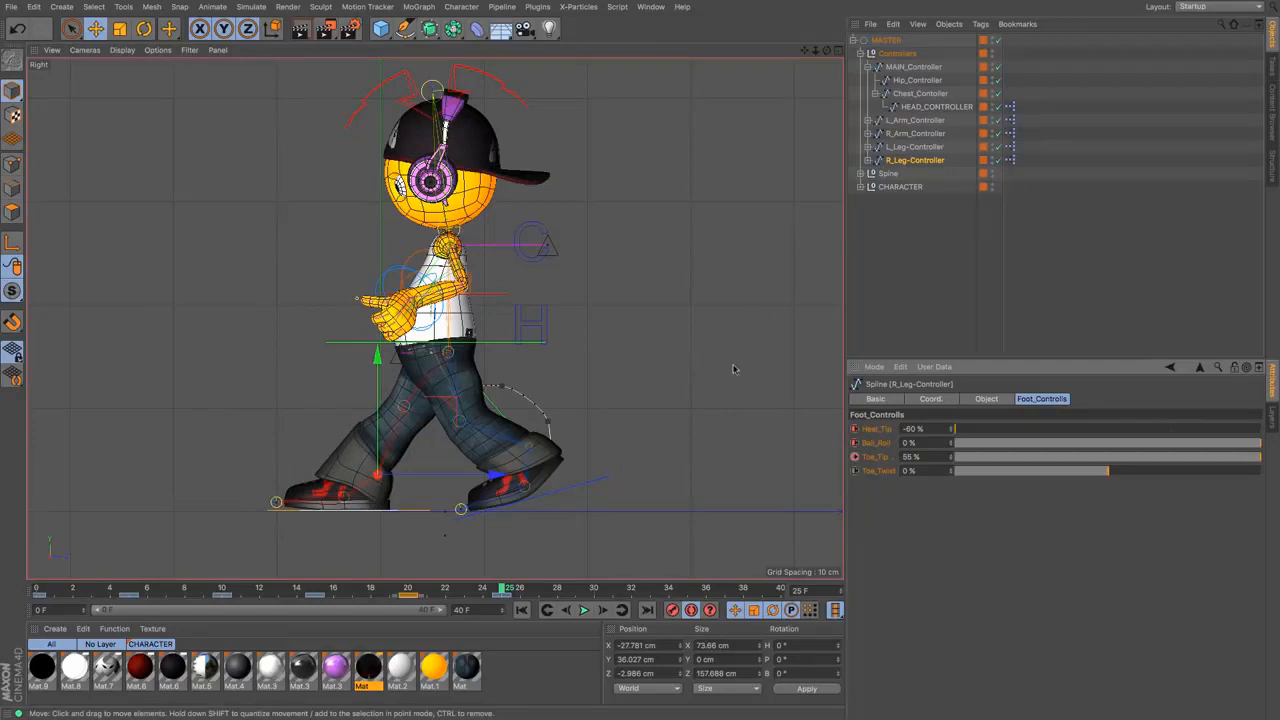
# Match the right leg controller's Z position at frame 25 to the left leg's at frame 5, 24.739 cm
pyautogui.click(130, 592)
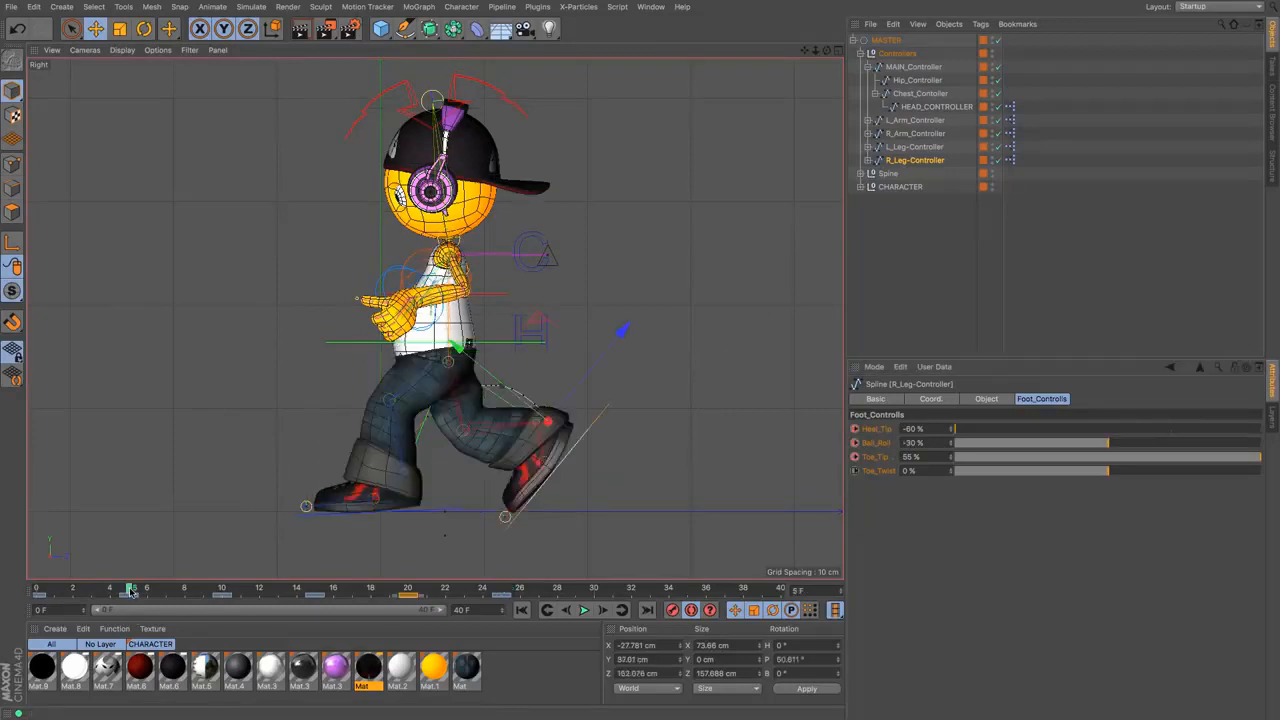
pyautogui.click(922, 148)
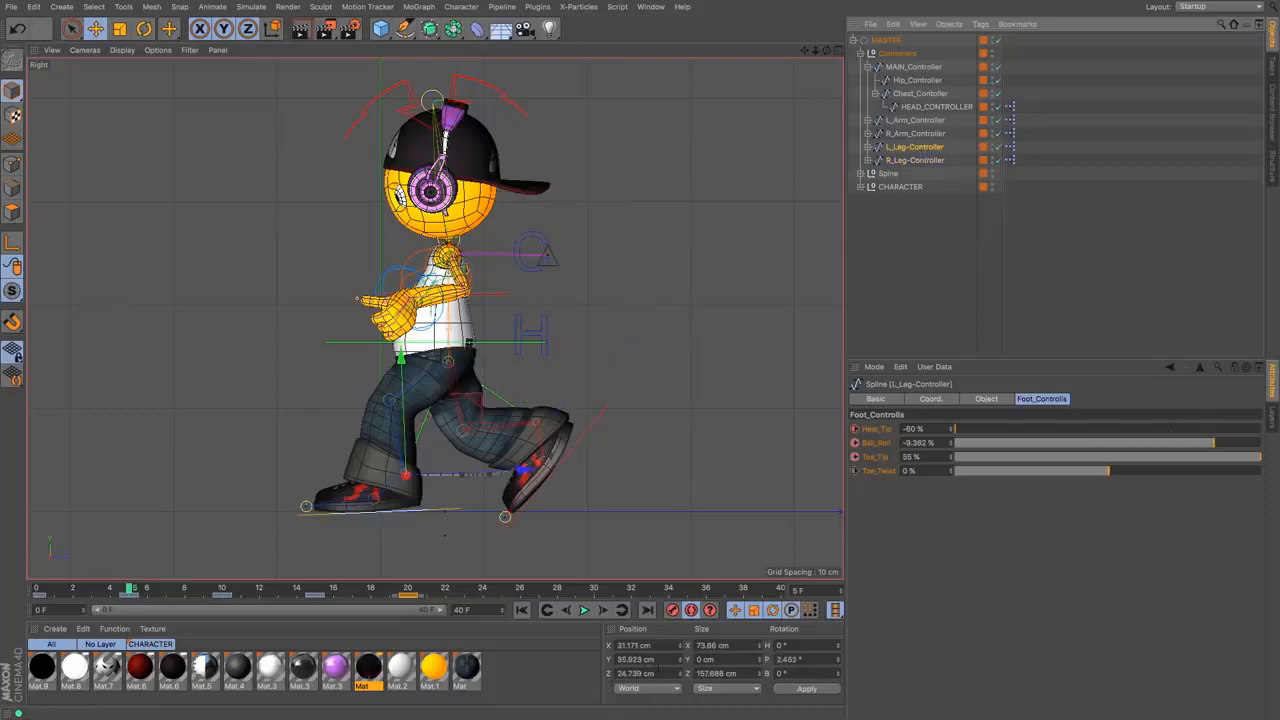
pyautogui.click(635, 673)
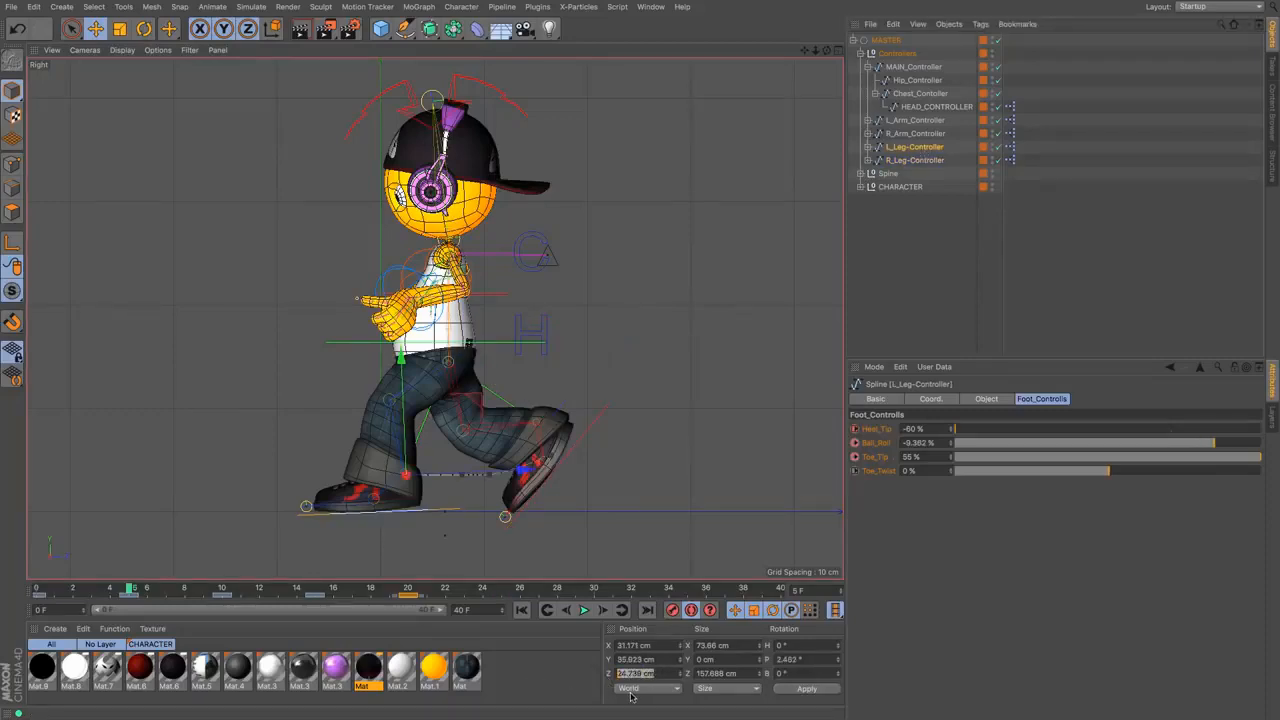
pyautogui.click(908, 161)
pyautogui.click(507, 589)
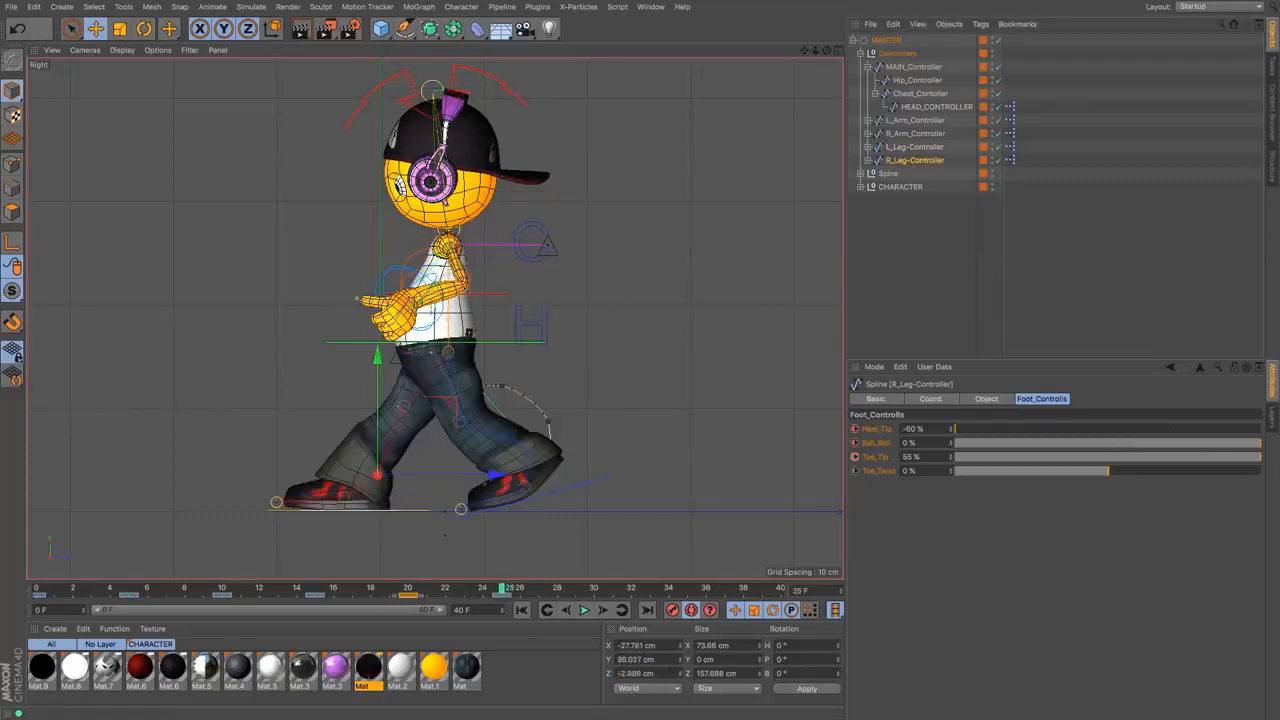
pyautogui.moveTo(673, 672); pyautogui.dragTo(555, 672)
pyautogui.write('24.739')
pyautogui.press('Return')
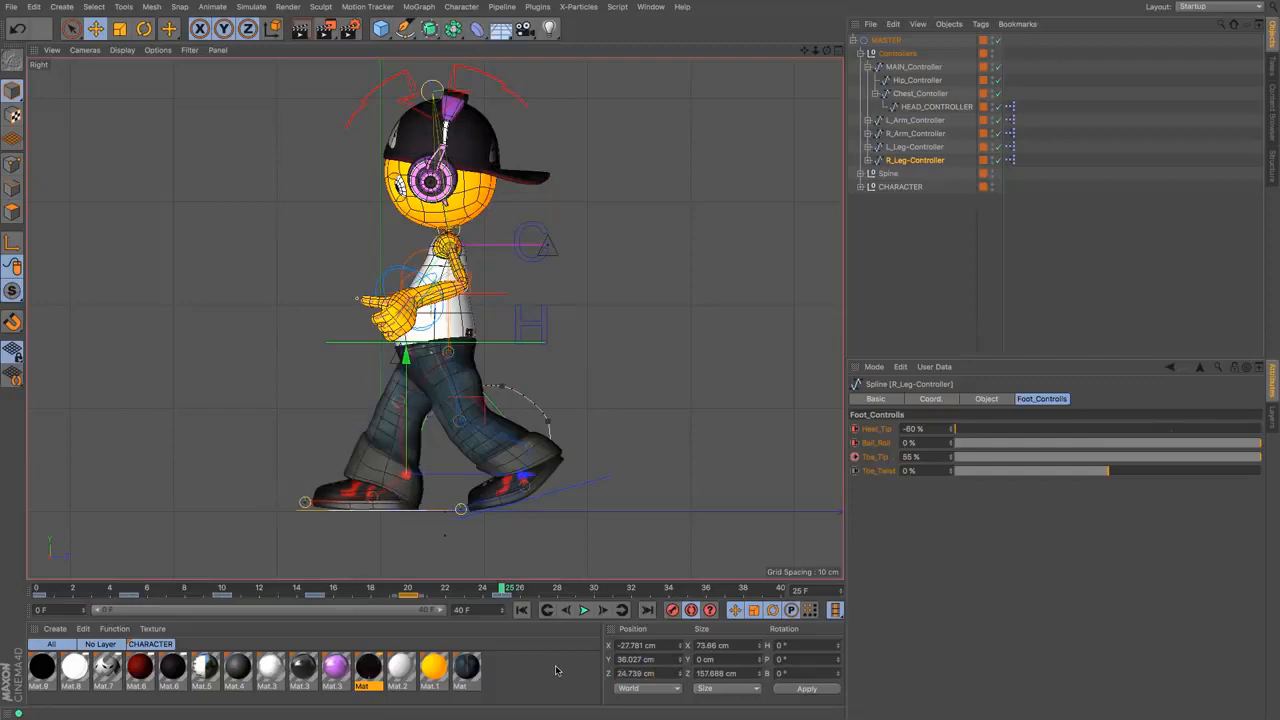
# Match the right leg controller's Y position at frame 25 to the left leg's at frame 5, 35.923 cm
pyautogui.click(906, 149)
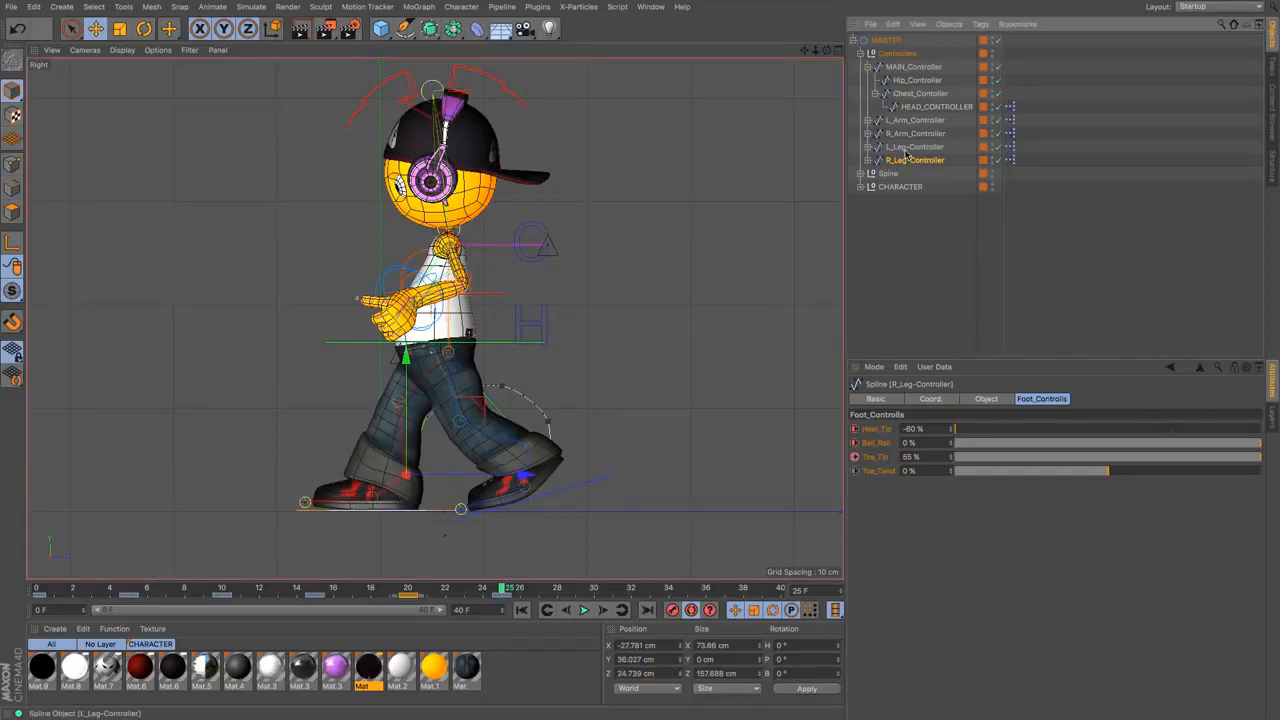
pyautogui.click(130, 591)
pyautogui.click(916, 162)
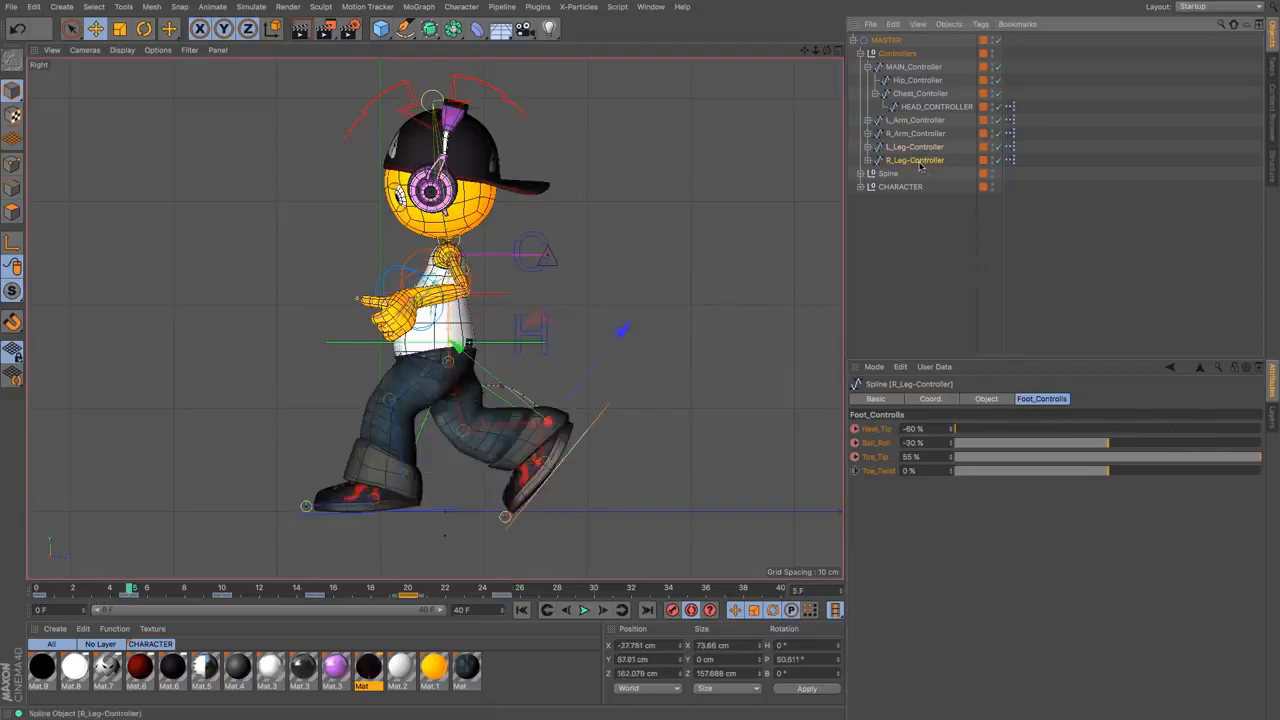
pyautogui.click(911, 149)
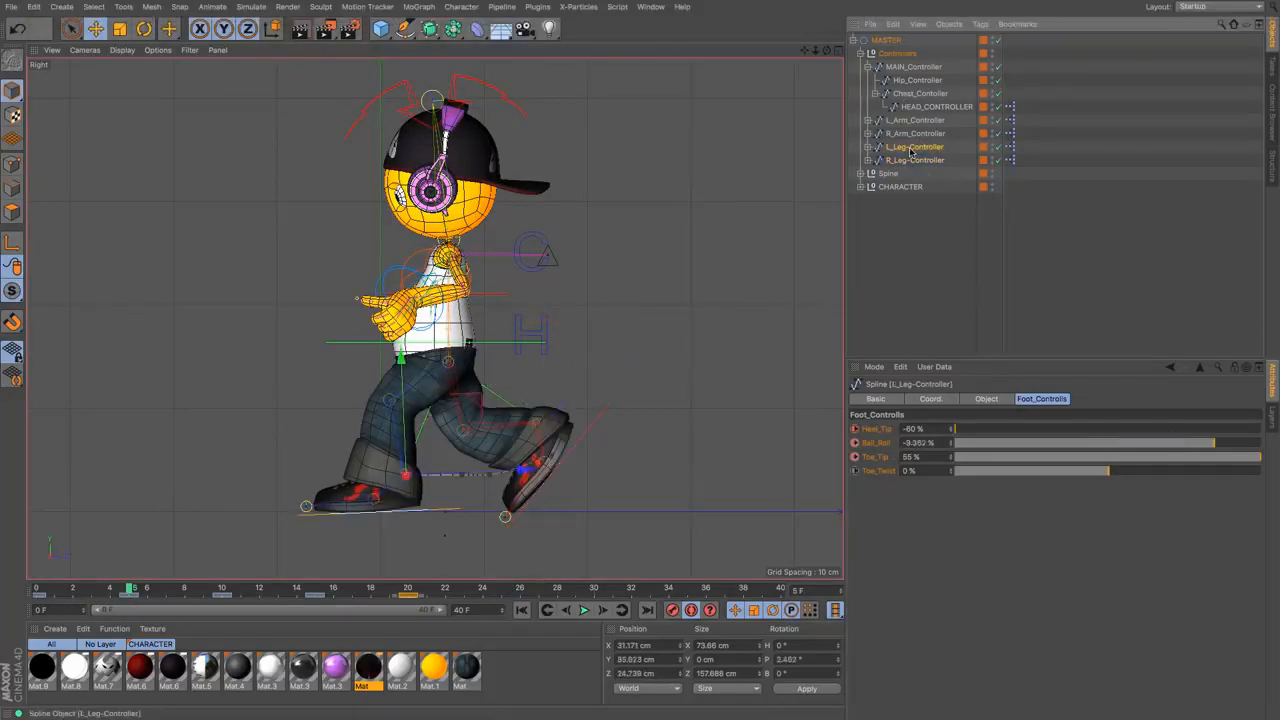
pyautogui.click(640, 659)
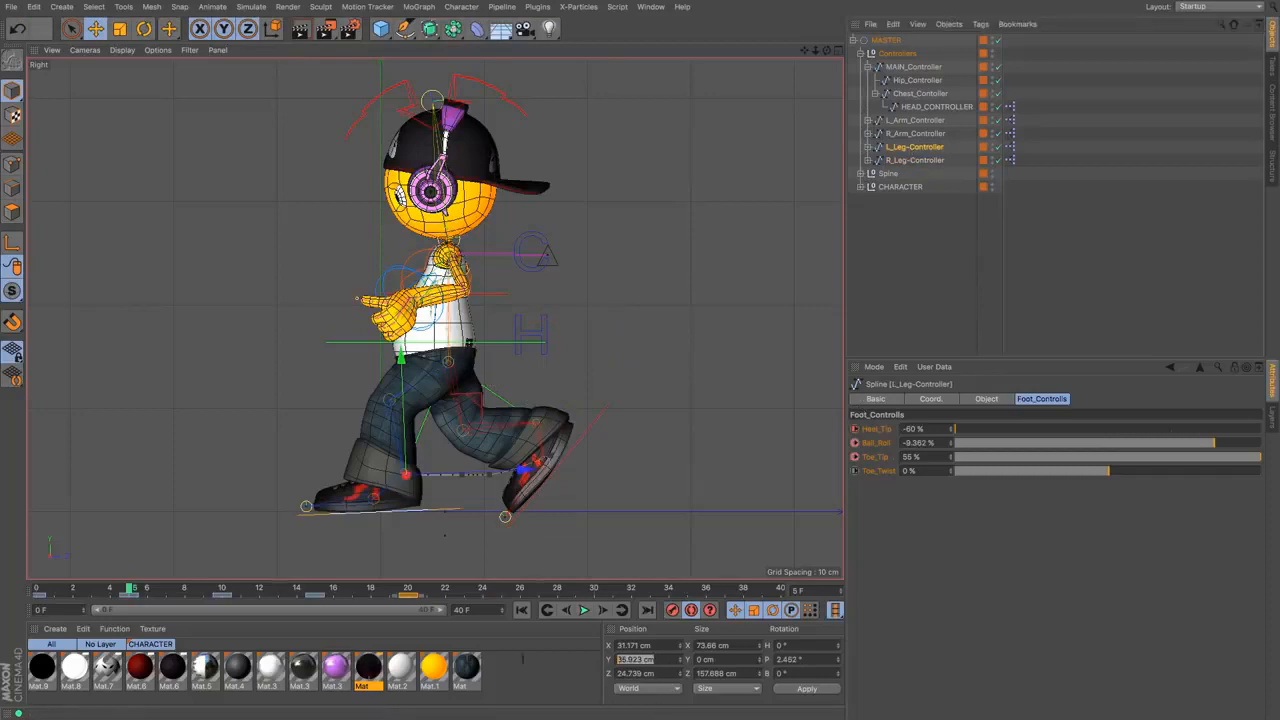
pyautogui.click(932, 161)
pyautogui.click(505, 587)
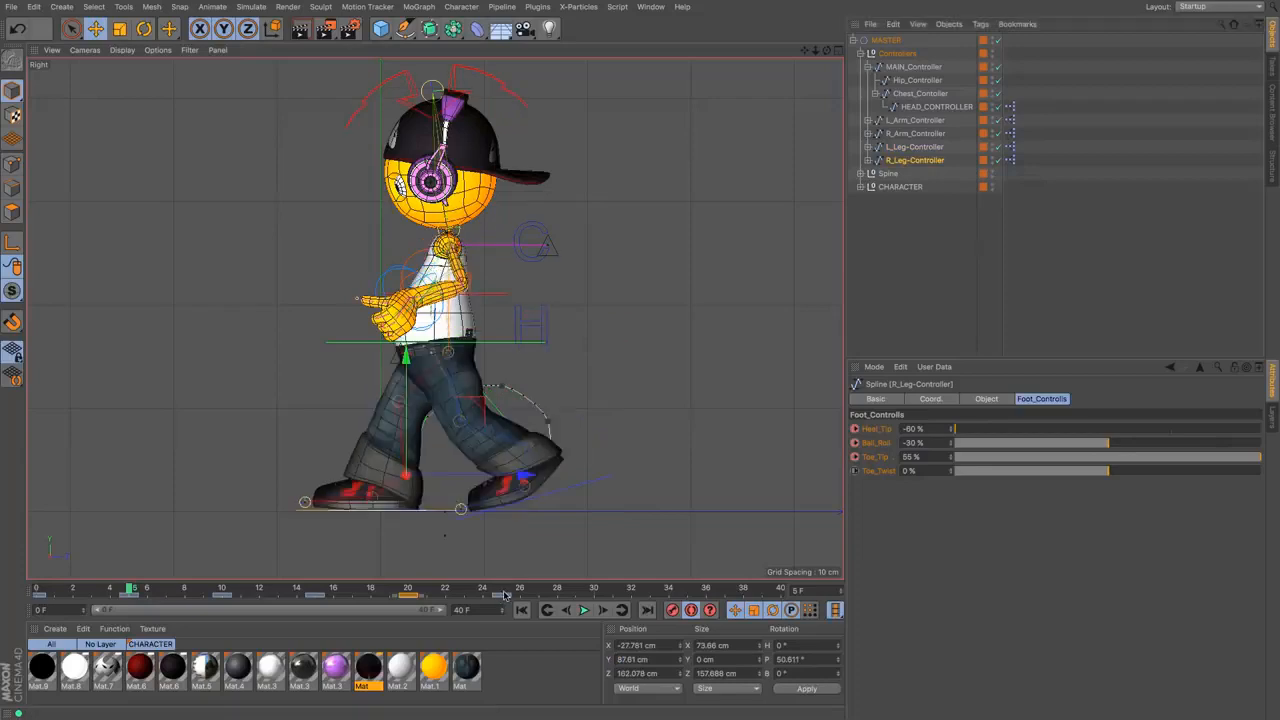
pyautogui.moveTo(654, 659); pyautogui.dragTo(494, 649)
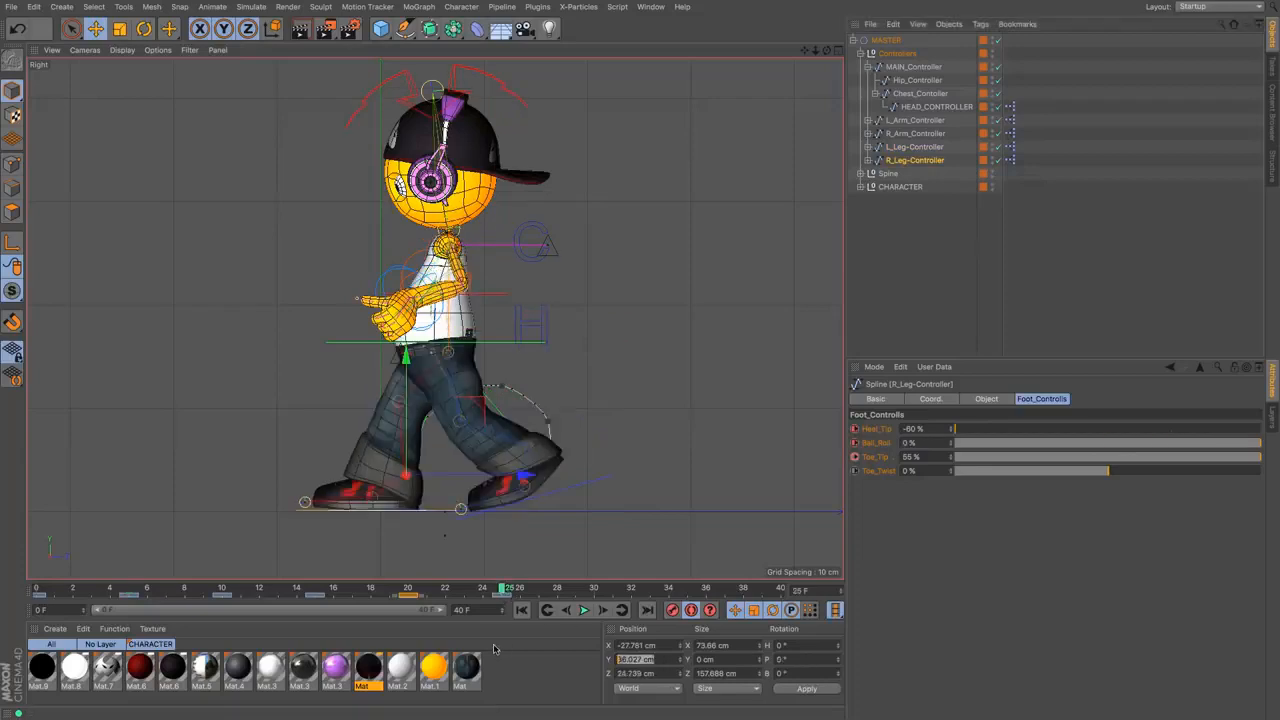
pyautogui.write('35.923 cm')
pyautogui.press('Return')
# Switch between frames 5 and 25 to compare the leg poses, including the left leg controller
pyautogui.click(131, 587)
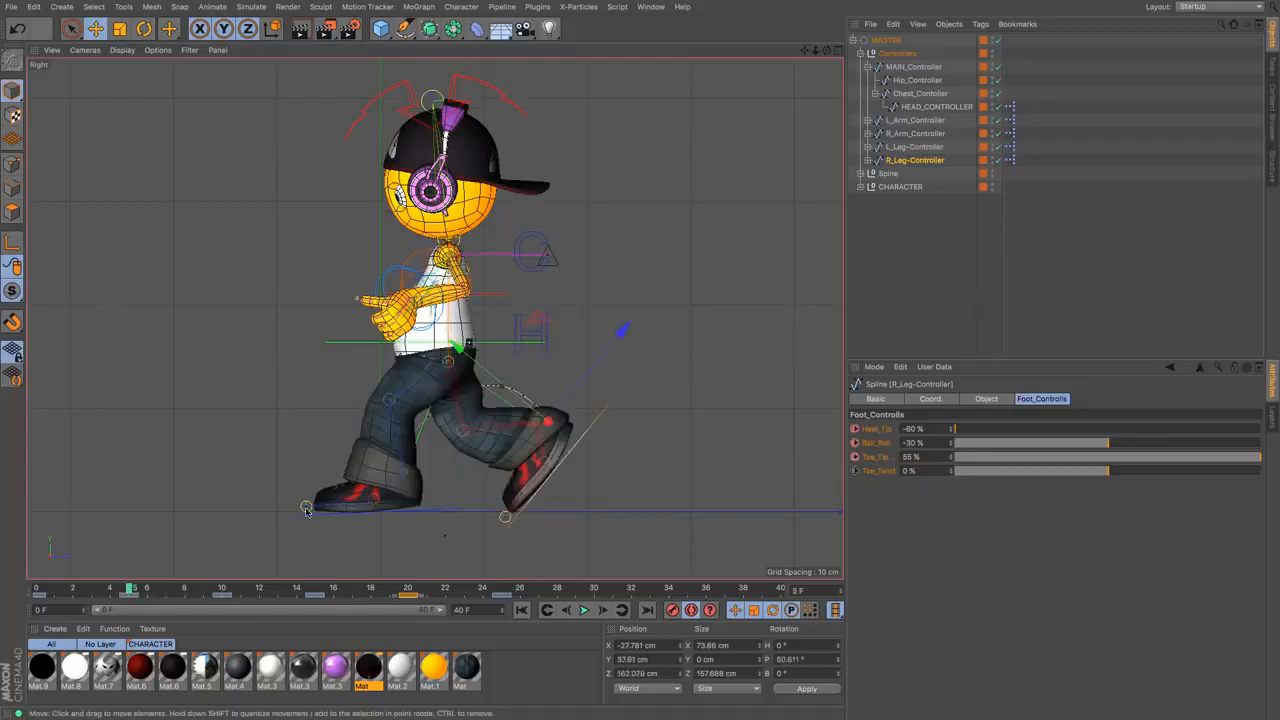
pyautogui.click(505, 587)
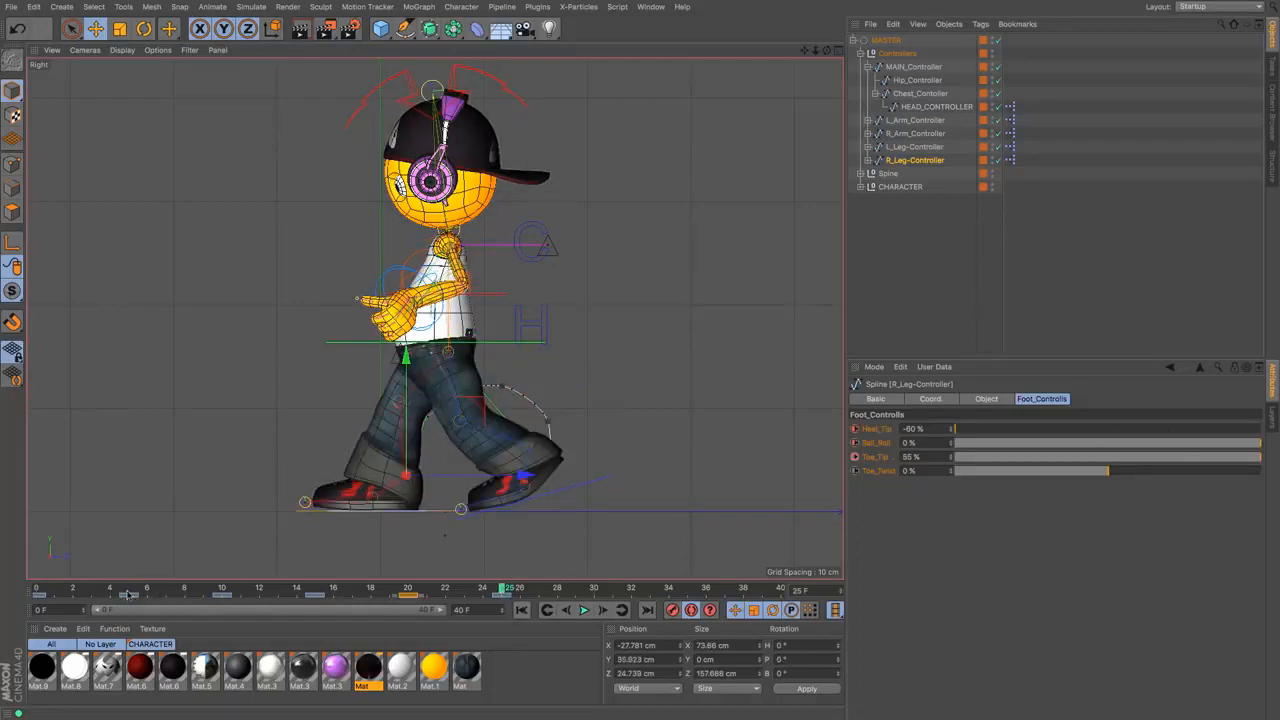
pyautogui.click(131, 589)
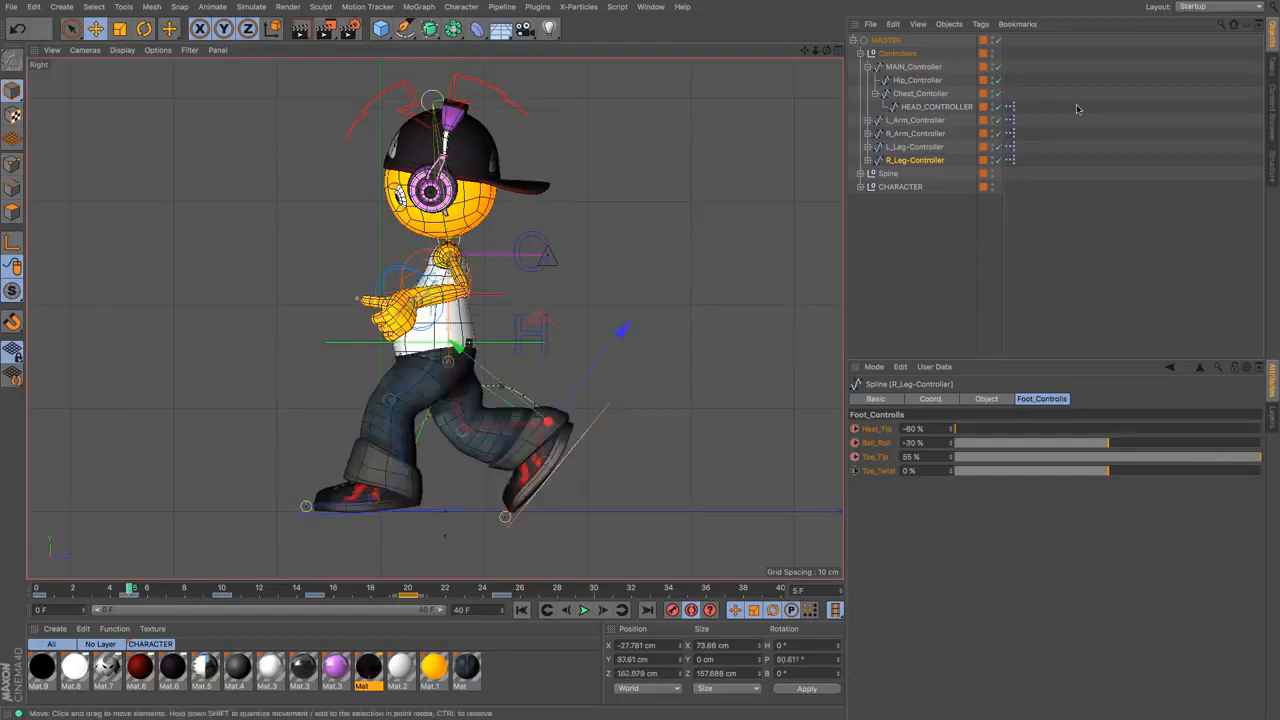
pyautogui.click(920, 148)
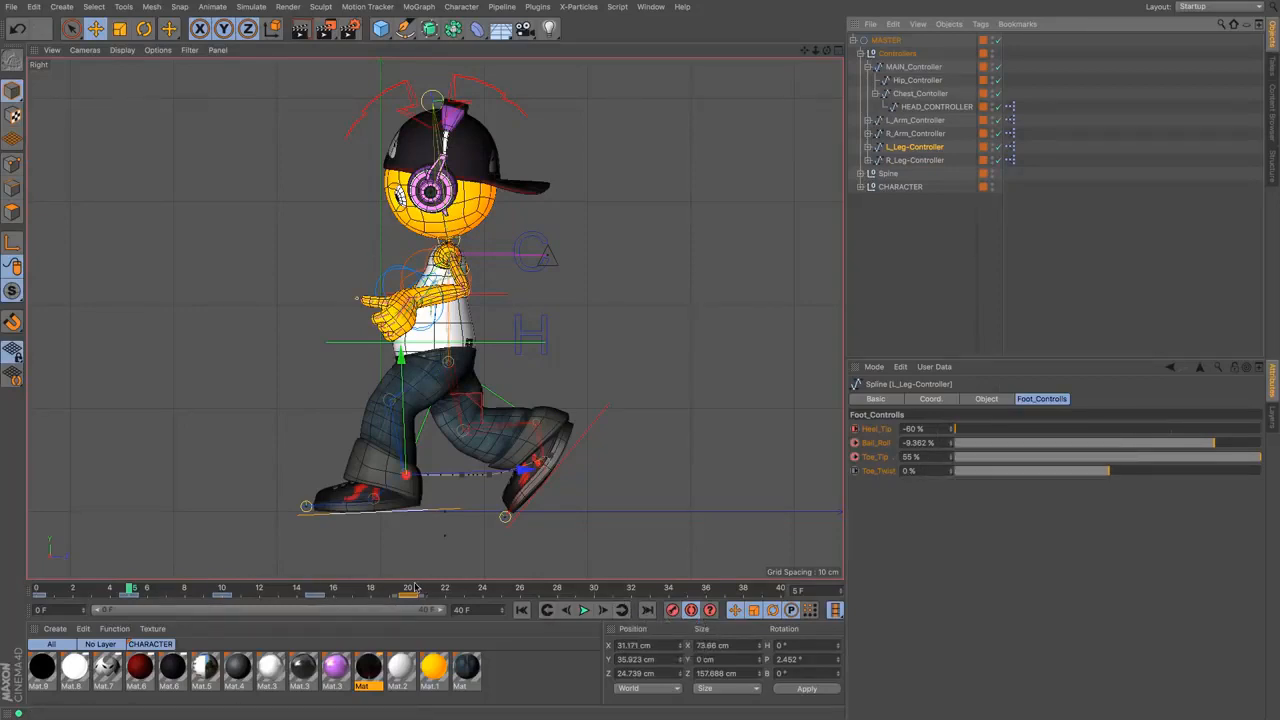
pyautogui.moveTo(153, 590); pyautogui.dragTo(502, 597)
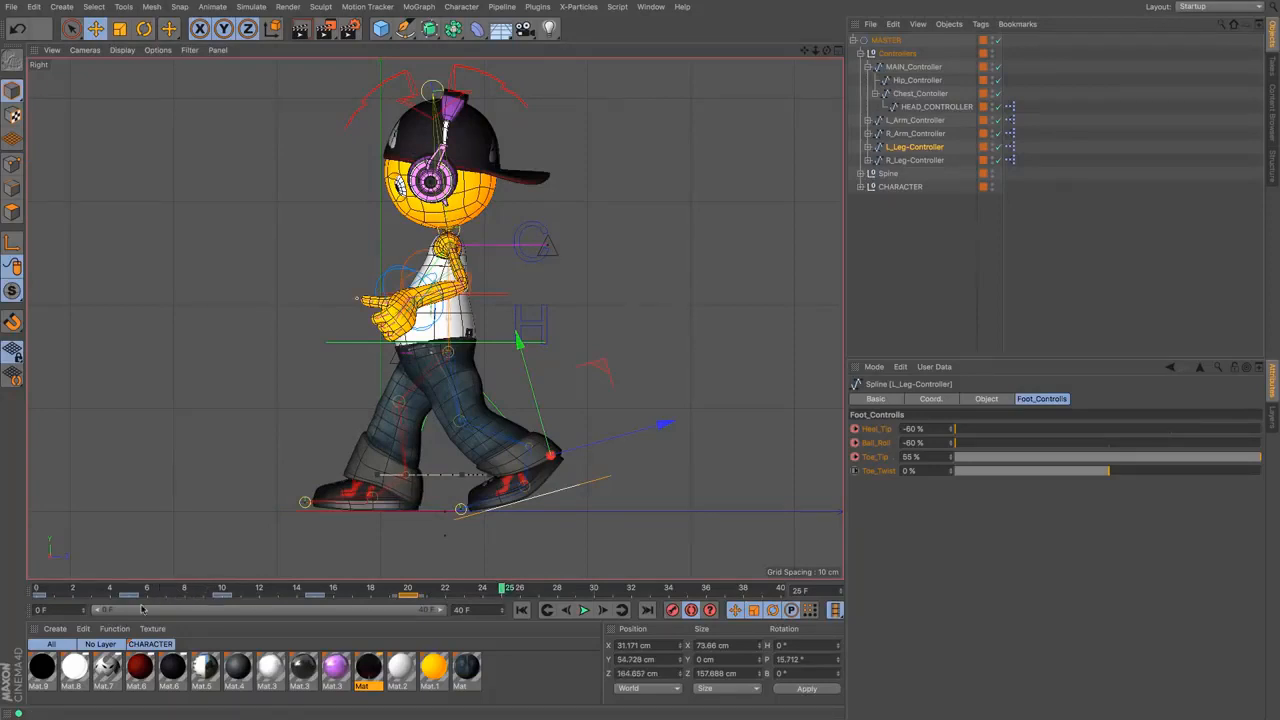
# Copy the right leg controller's Z position of 162.078 cm from frame 5 to the left leg controller at frame 25
pyautogui.click(905, 160)
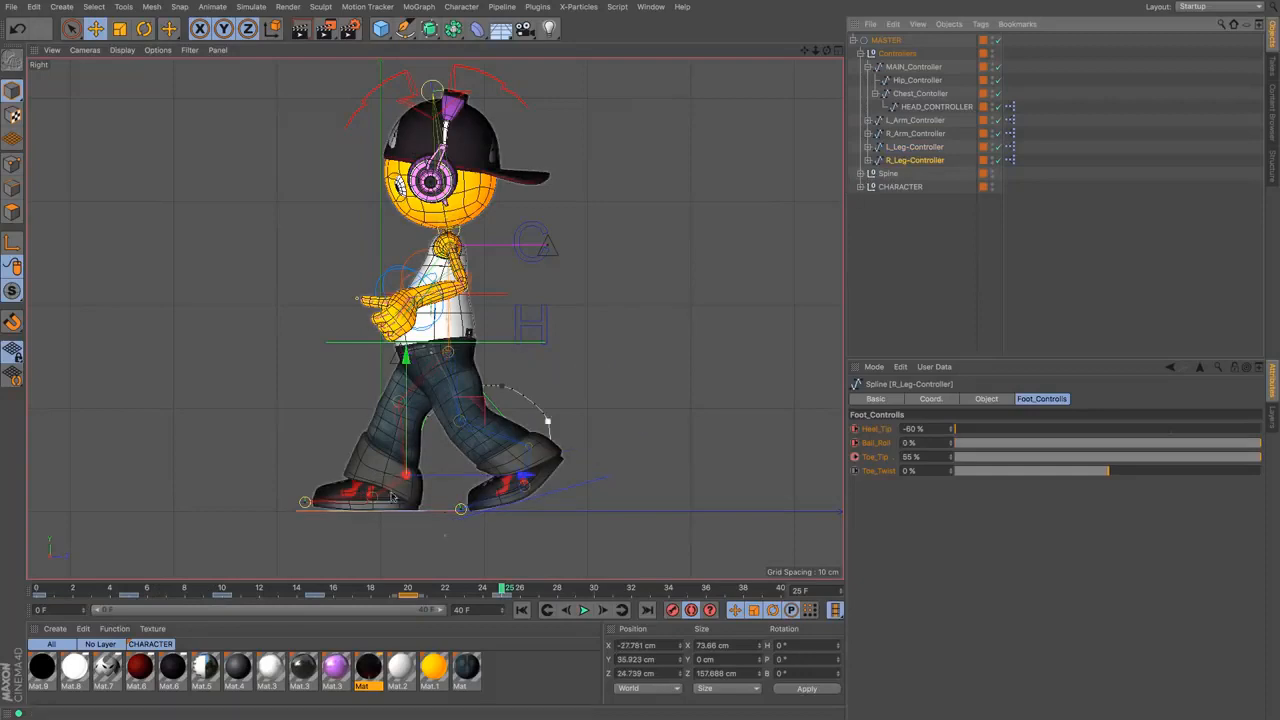
pyautogui.click(130, 590)
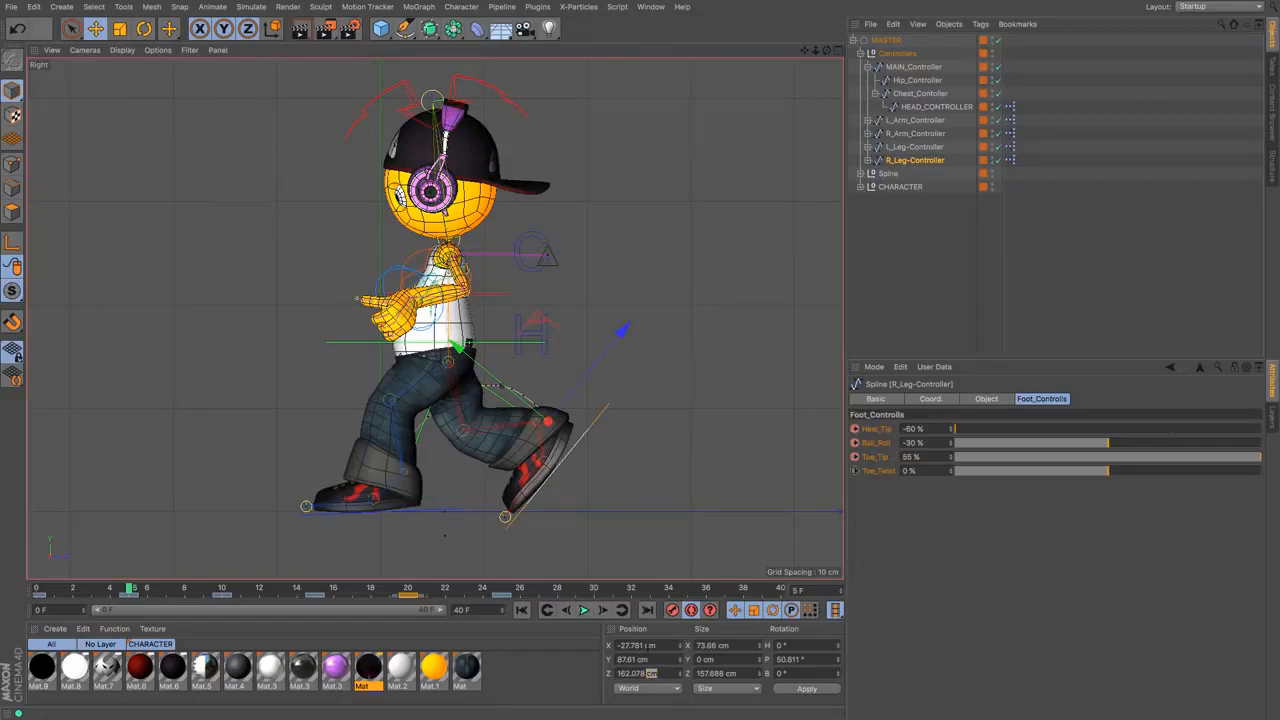
pyautogui.click(650, 673)
pyautogui.press('super+c')
pyautogui.click(920, 147)
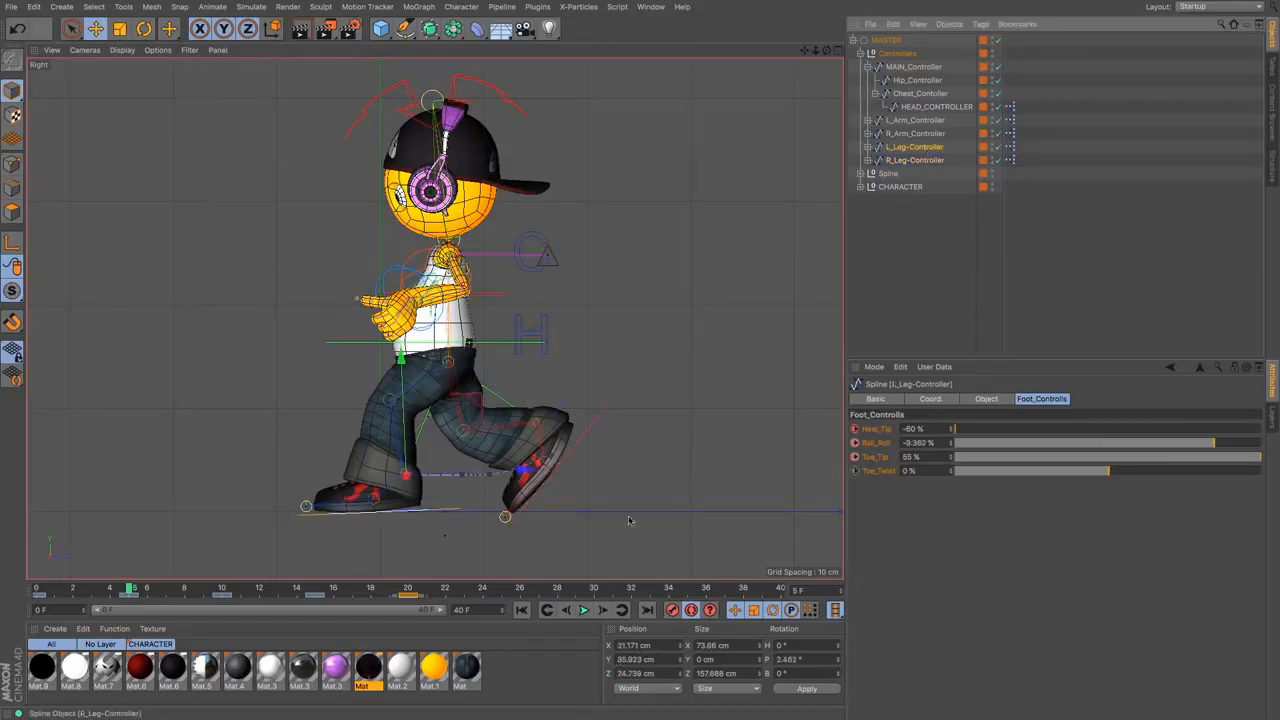
pyautogui.click(502, 592)
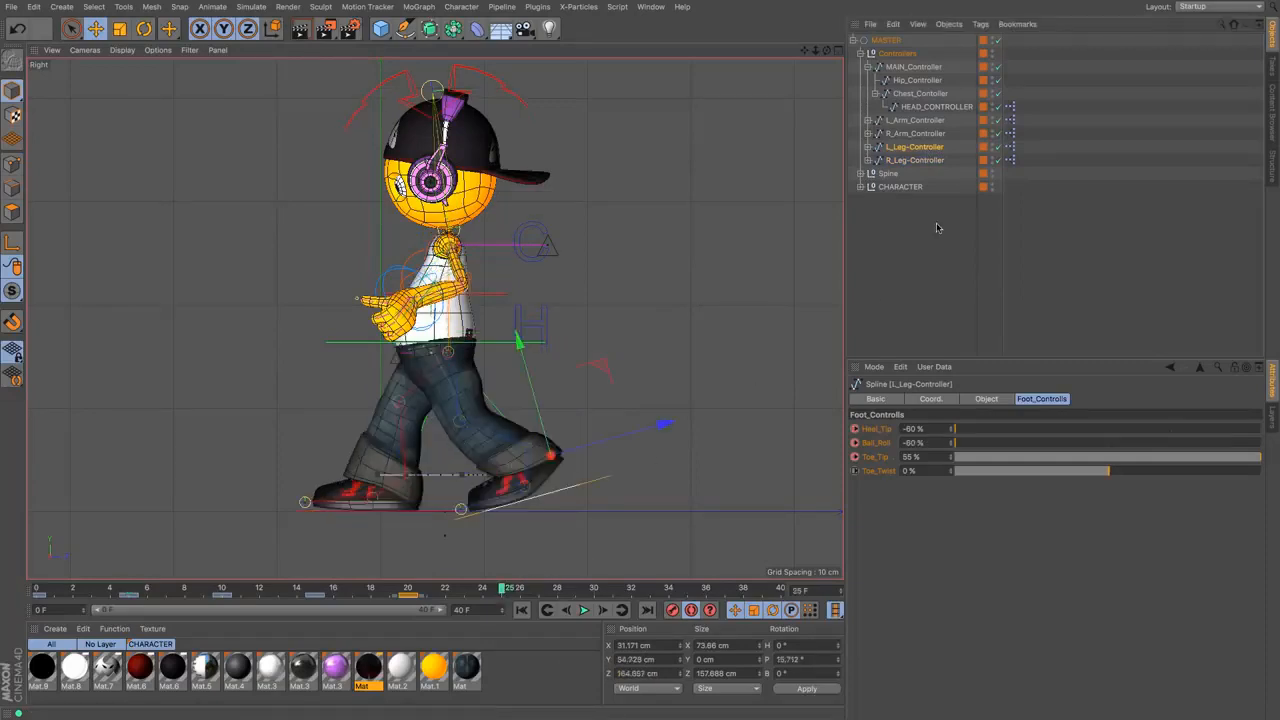
pyautogui.moveTo(657, 674); pyautogui.dragTo(520, 675)
pyautogui.press('super+v')
pyautogui.press('Return')
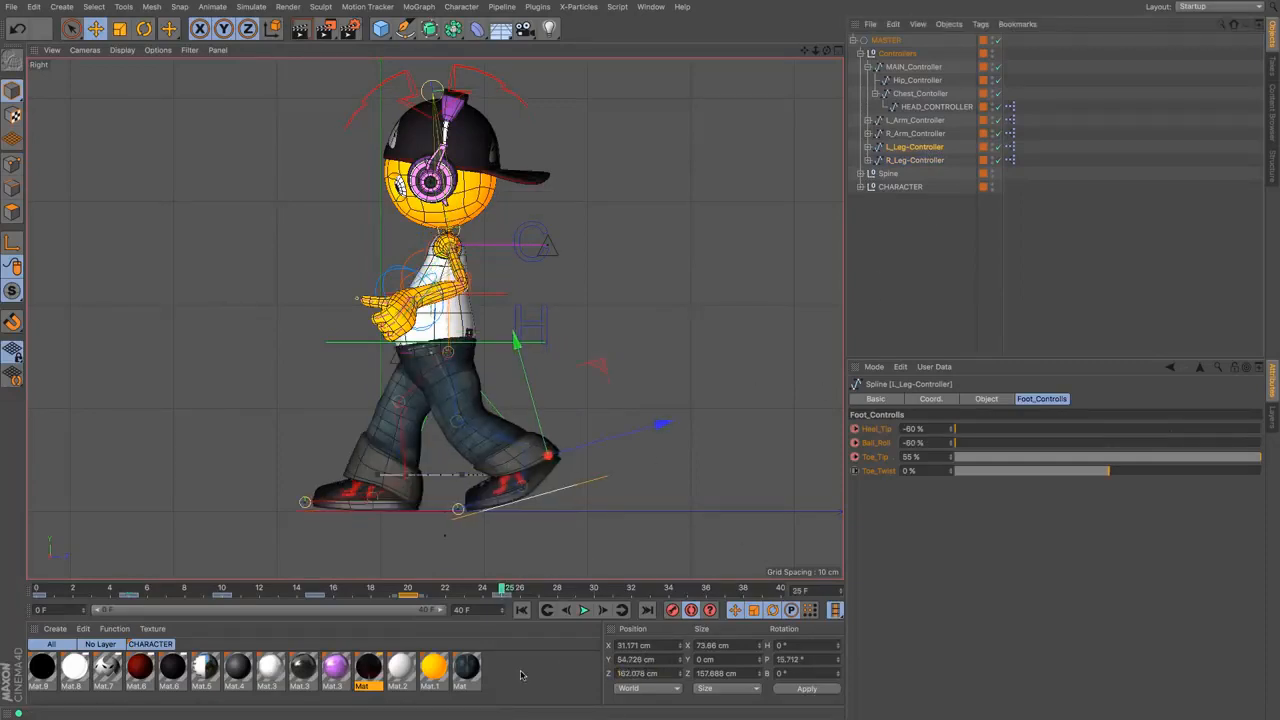
# Copy the right leg controller's Y position of 87.61 cm from frame 5 to the left leg controller at frame 25
pyautogui.click(911, 160)
pyautogui.click(130, 590)
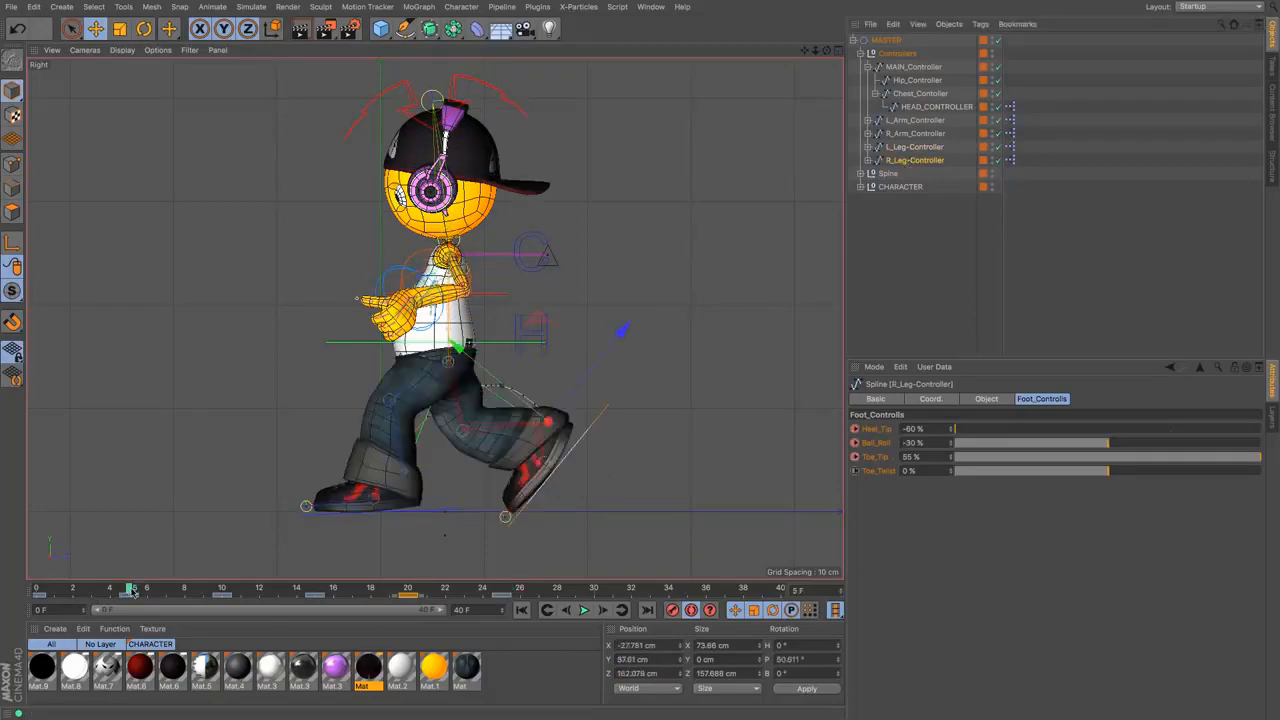
pyautogui.click(635, 659)
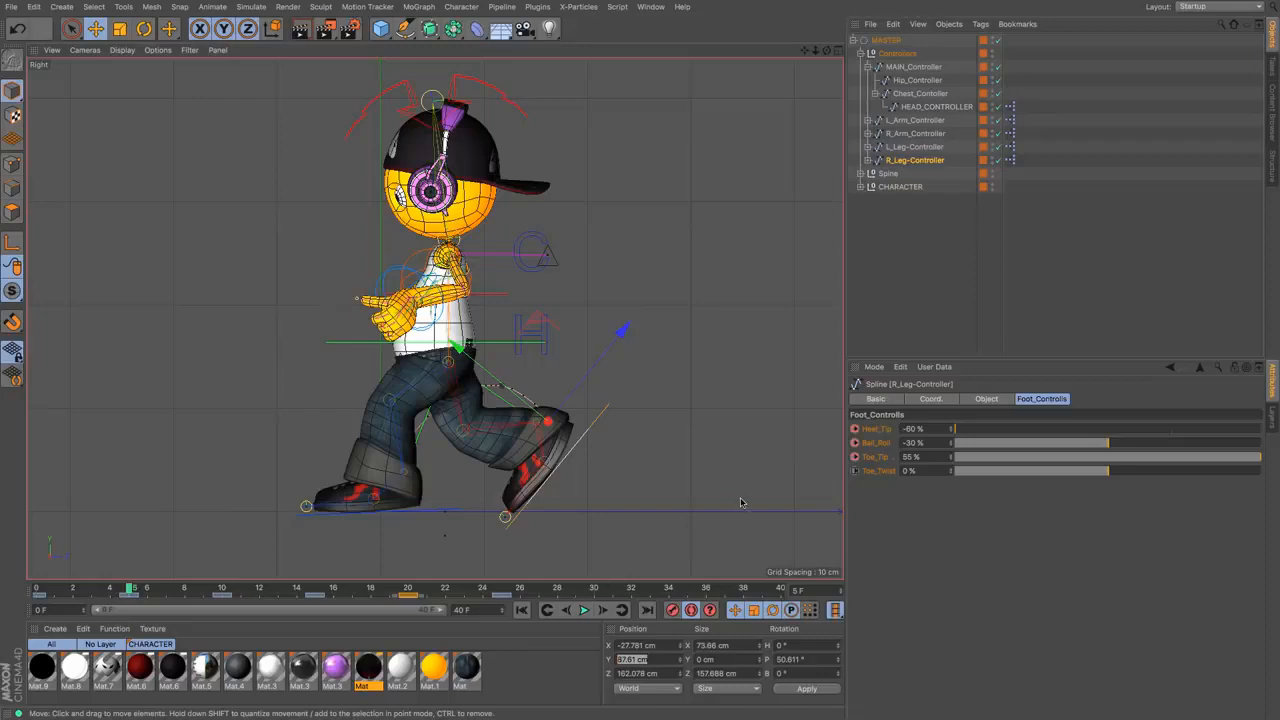
pyautogui.click(897, 147)
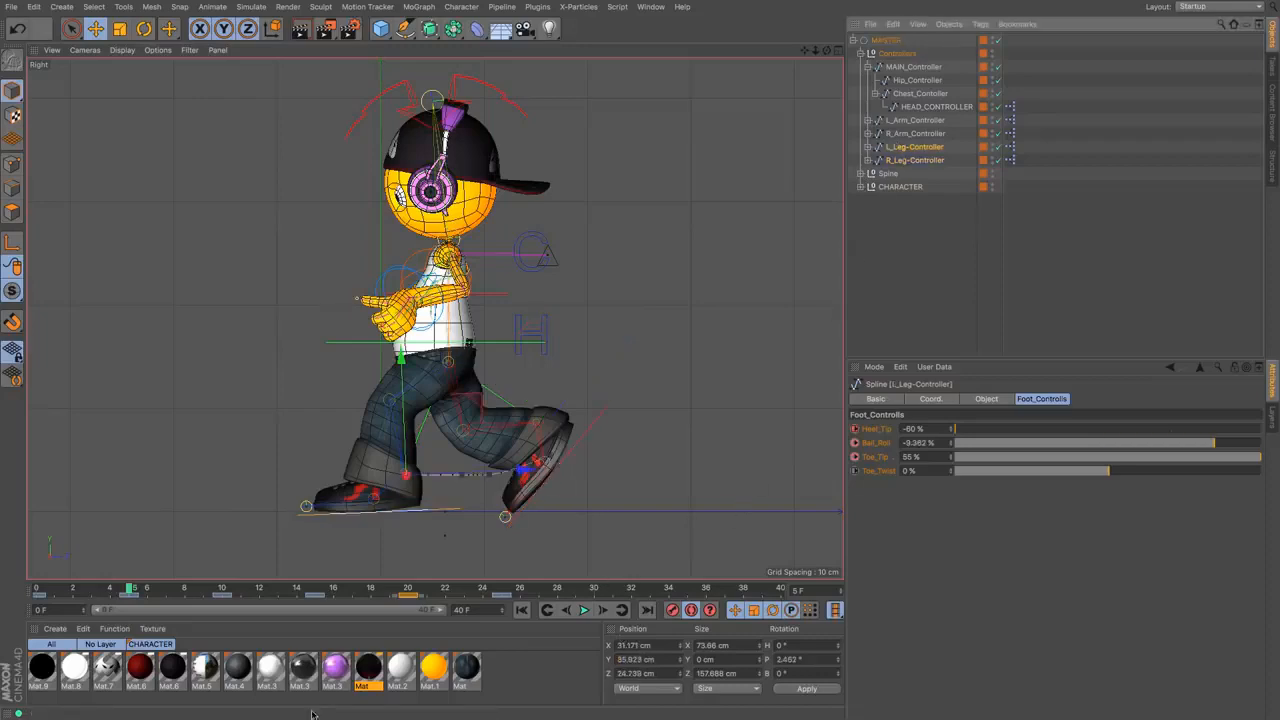
pyautogui.click(505, 590)
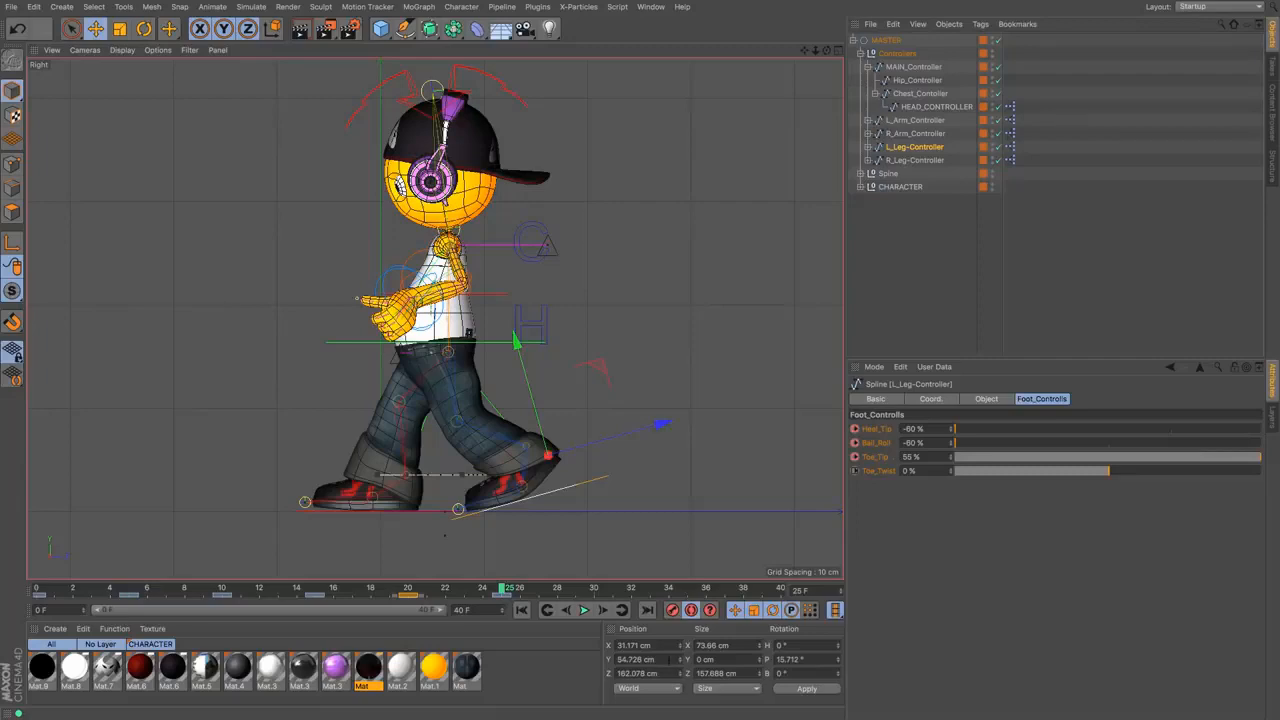
pyautogui.write('87.61')
pyautogui.press('Return')
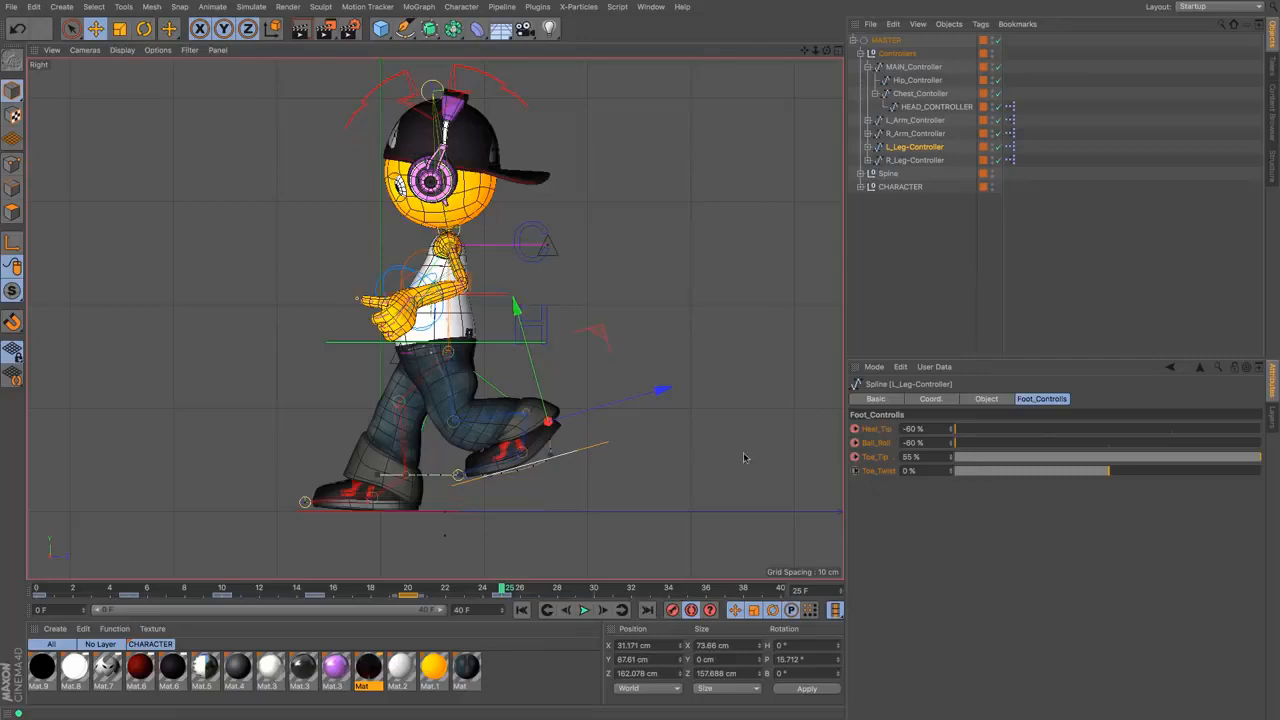
# Copy the right leg controller's pitch rotation of 50.611° from frame 5 to the left leg controller at frame 25
pyautogui.click(912, 161)
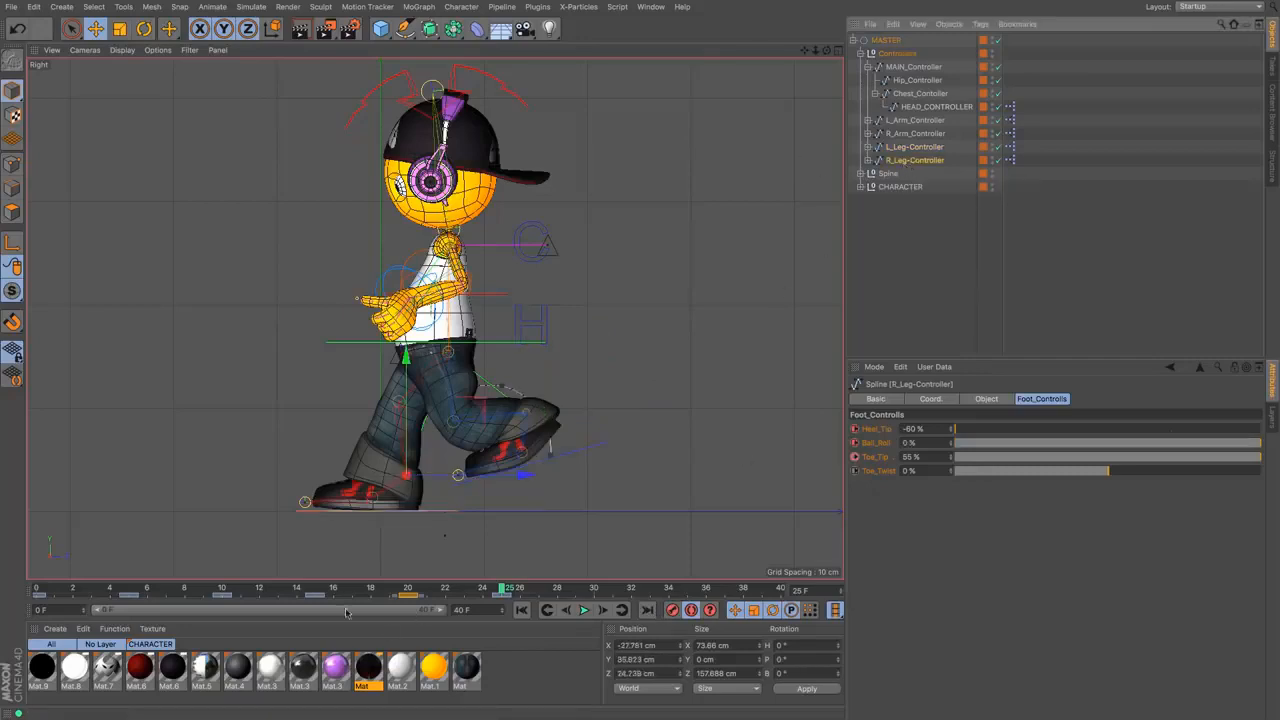
pyautogui.click(129, 590)
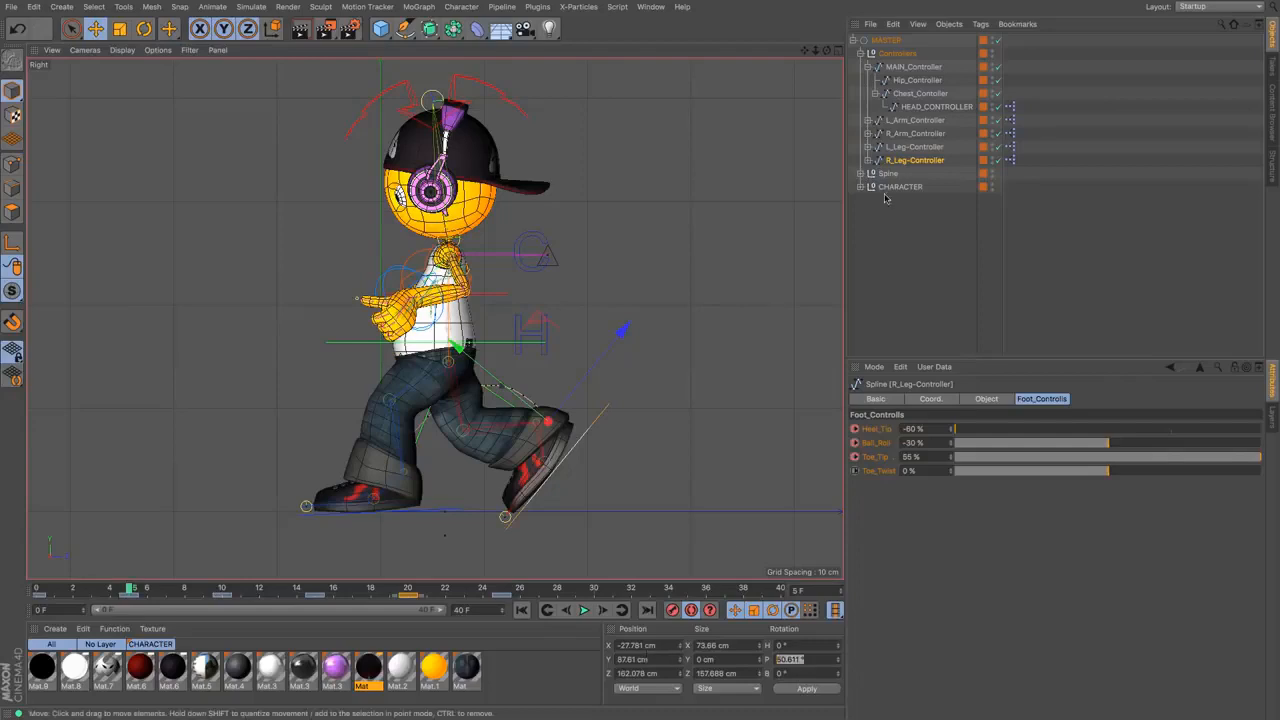
pyautogui.click(410, 511)
pyautogui.click(506, 590)
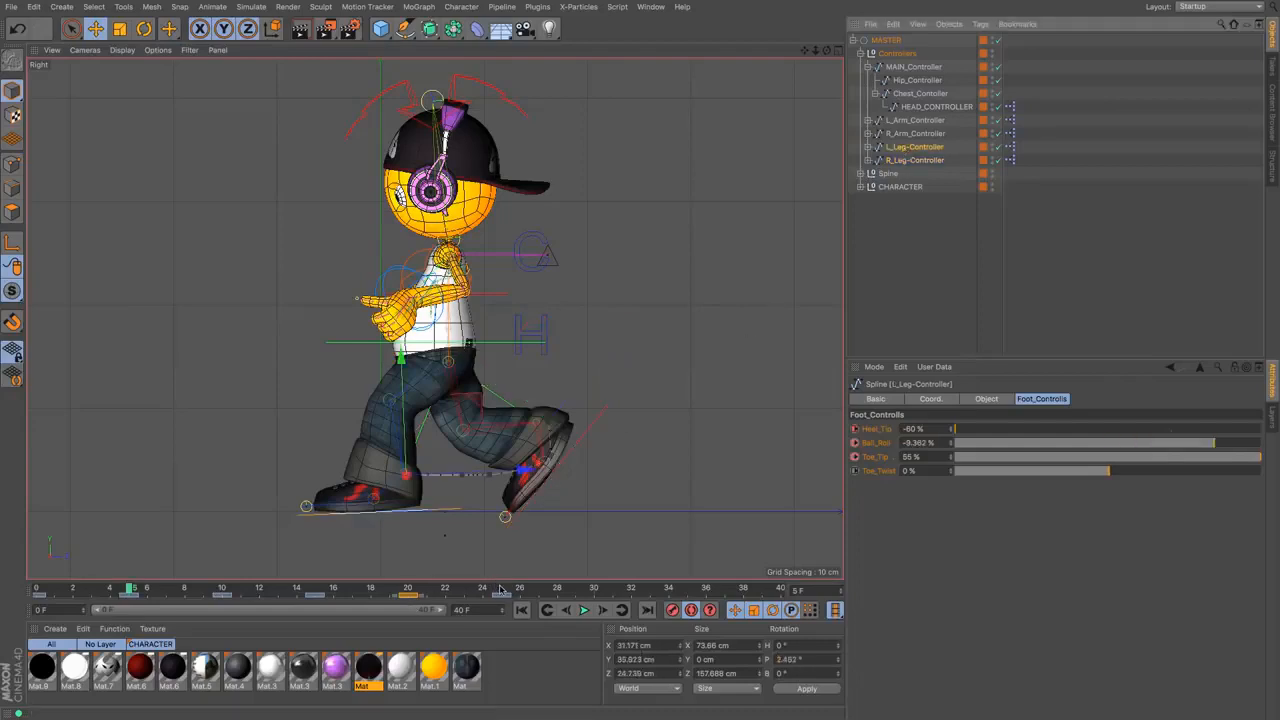
pyautogui.doubleClick(790, 659)
pyautogui.write('50.611')
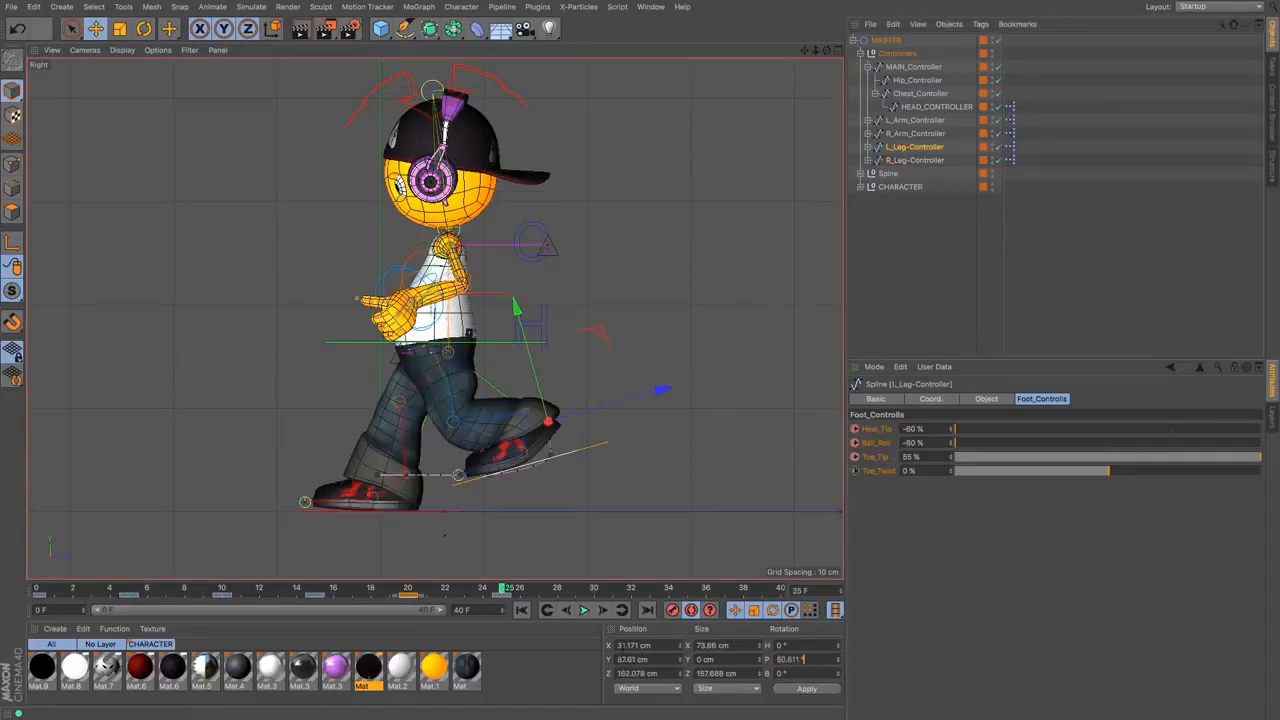
pyautogui.press('Return')
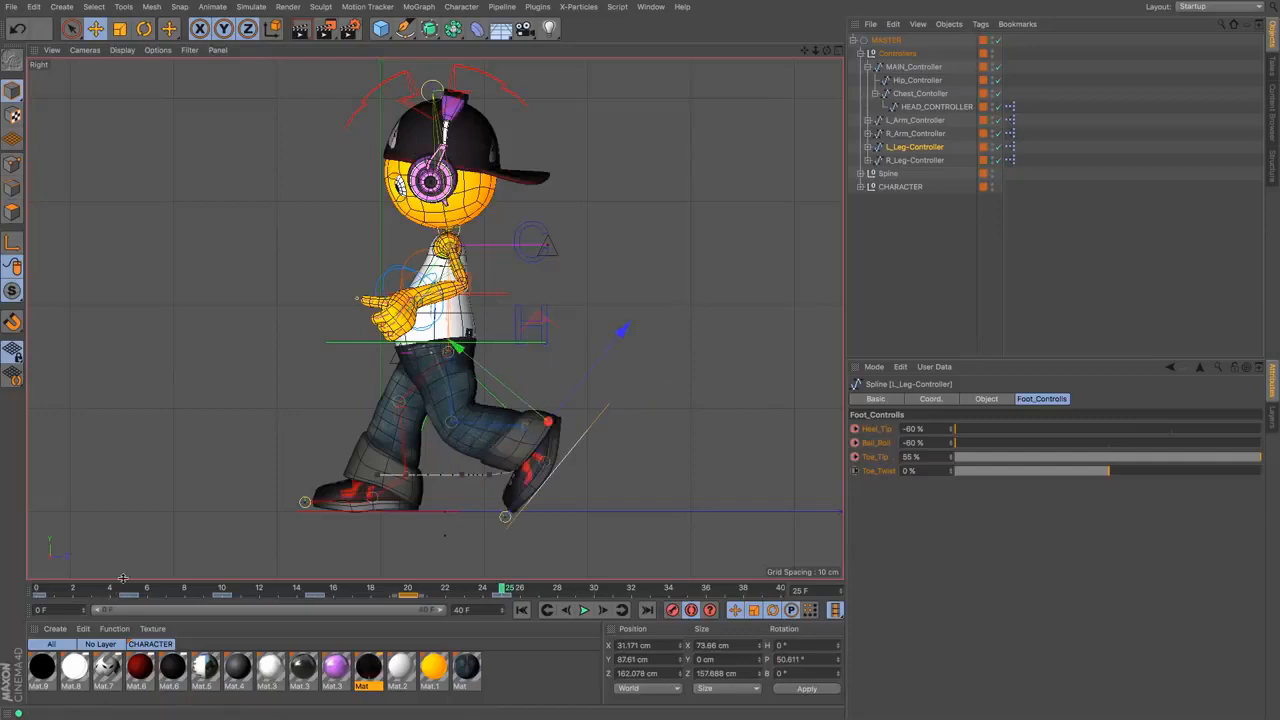
# Set the left leg controller's Ball_Roll at frame 25 to the right leg's frame 5 value, -30%, and compare both frames
pyautogui.click(130, 590)
pyautogui.click(914, 160)
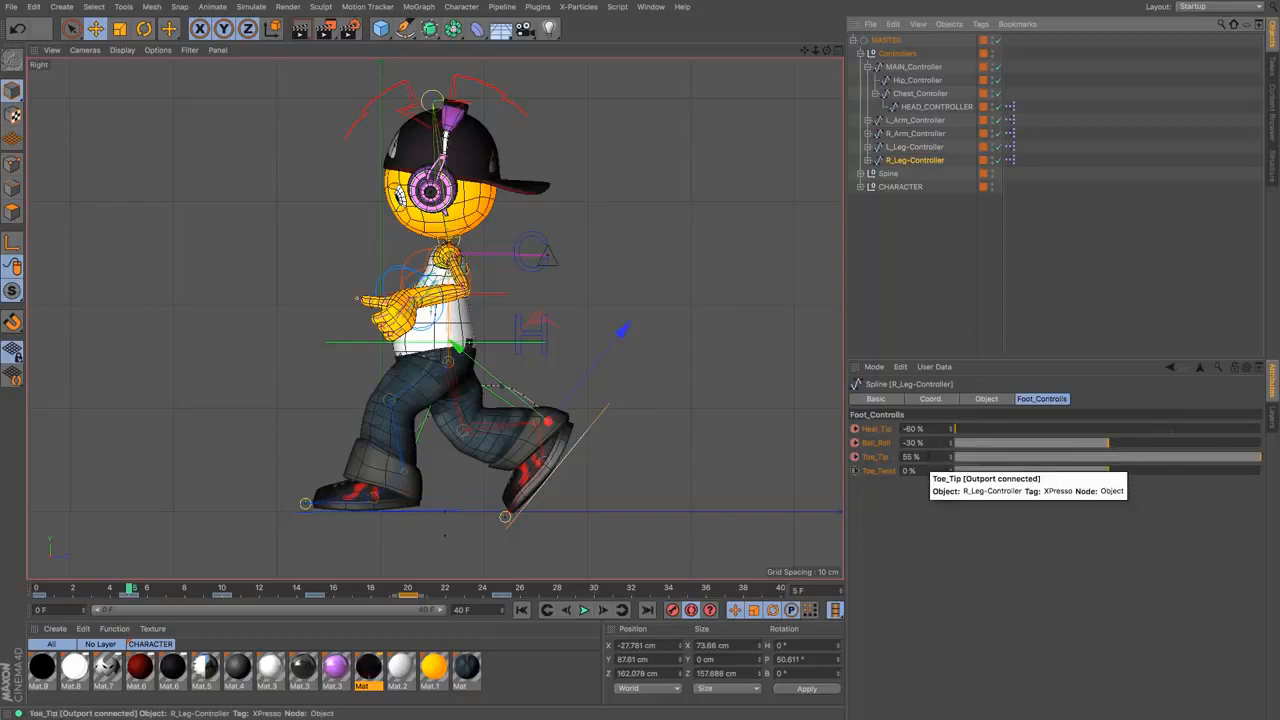
pyautogui.click(503, 592)
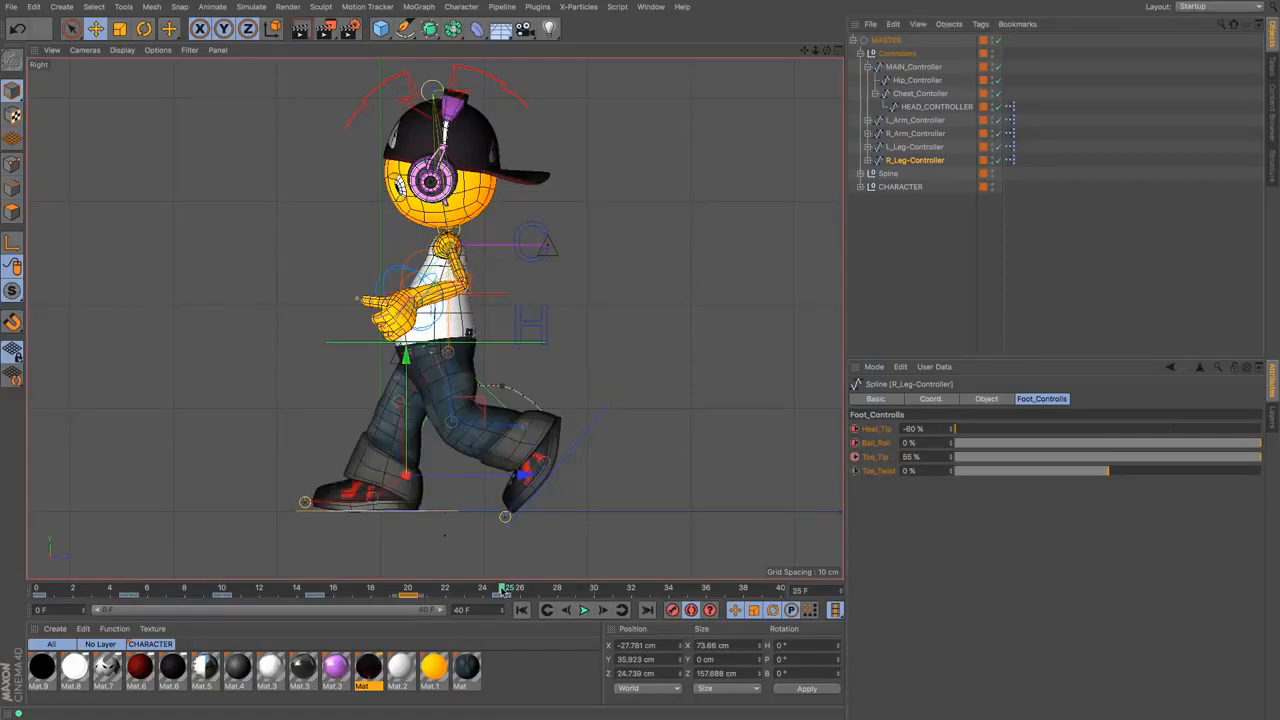
pyautogui.click(914, 147)
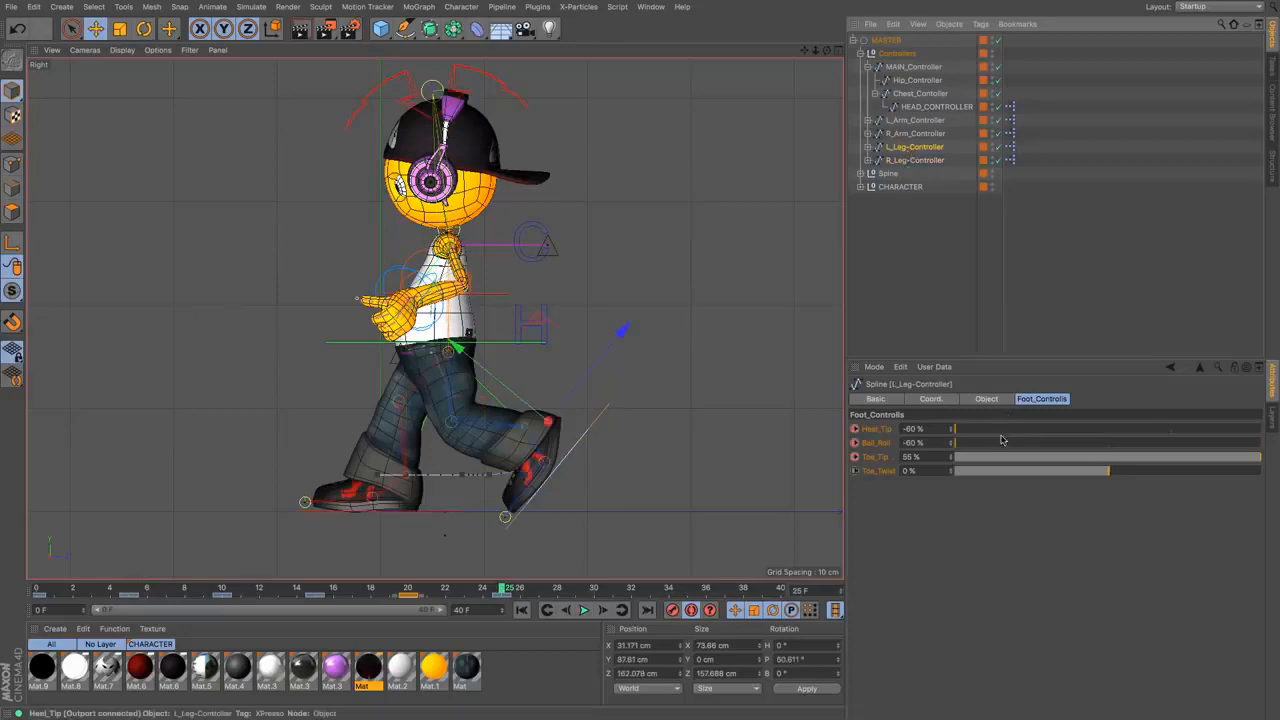
pyautogui.click(912, 442)
pyautogui.write('-30')
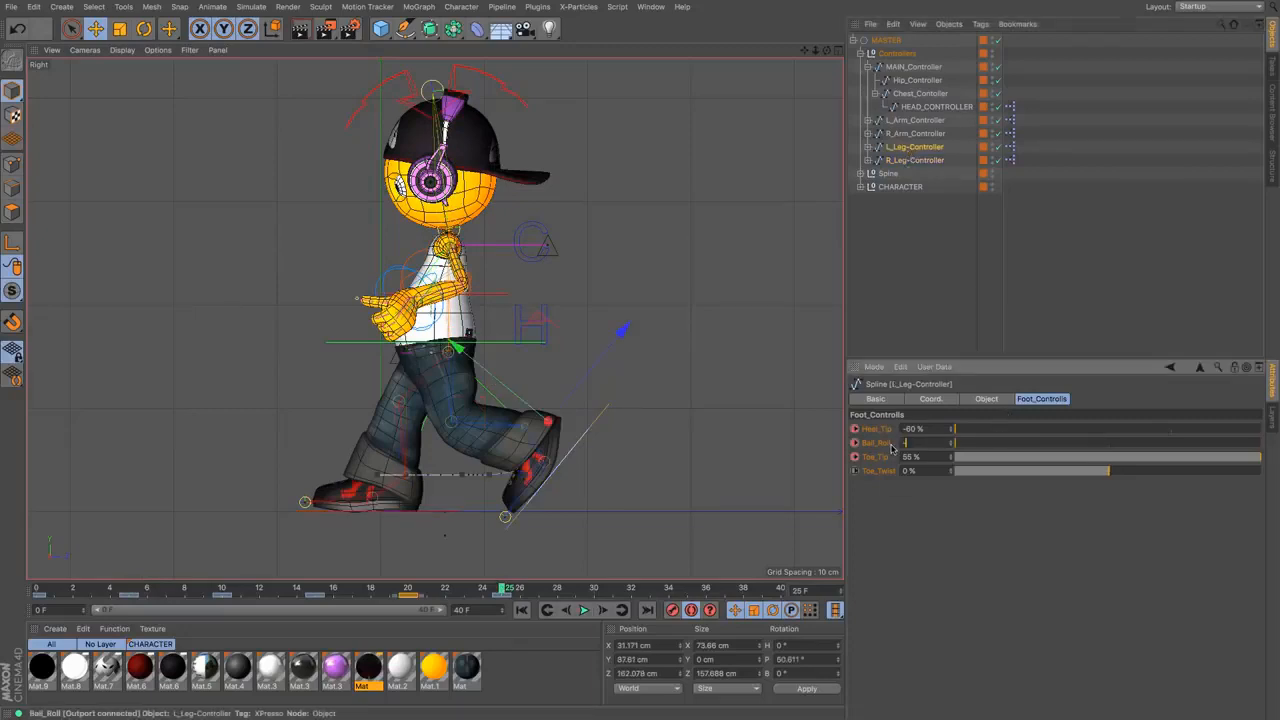
pyautogui.press('Return')
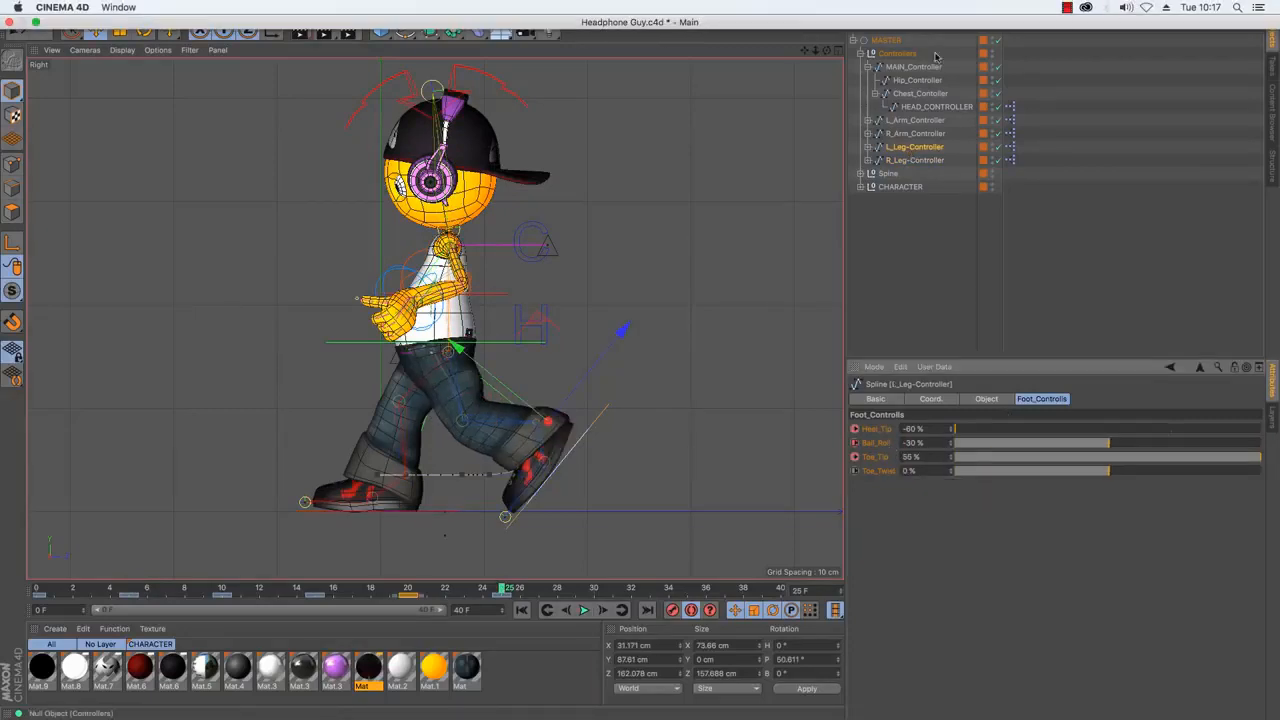
pyautogui.click(132, 591)
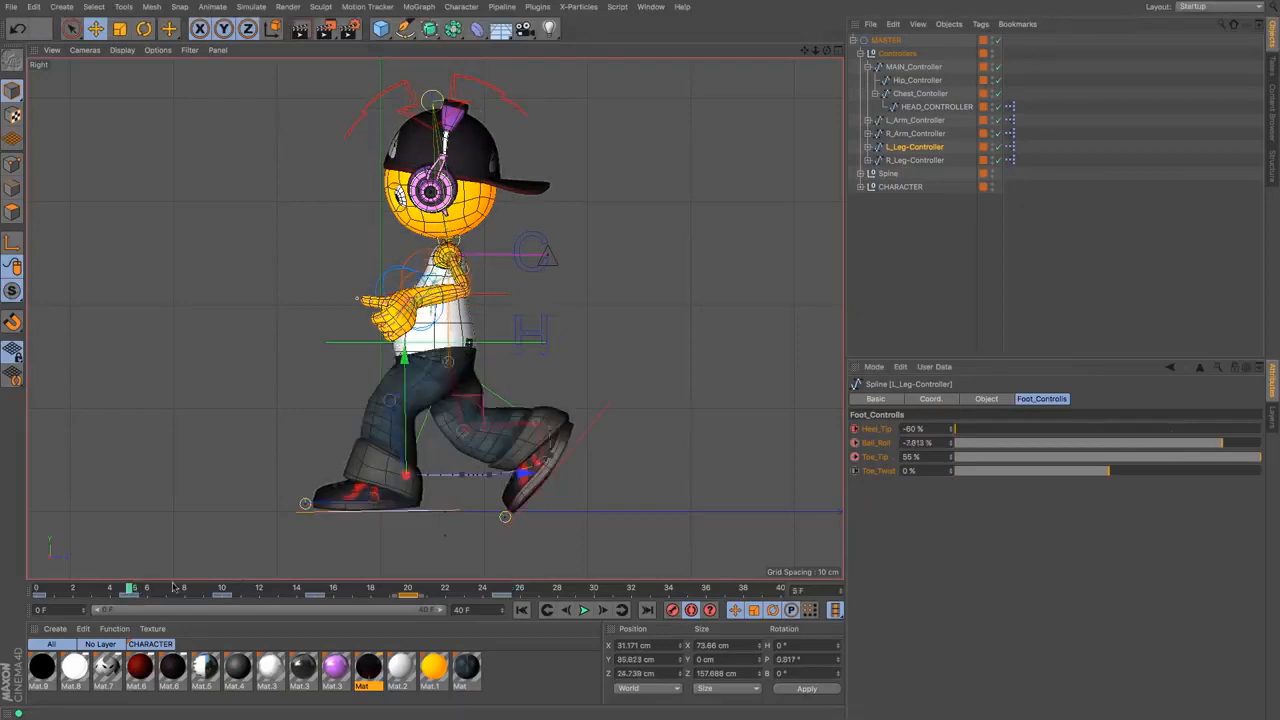
pyautogui.click(505, 590)
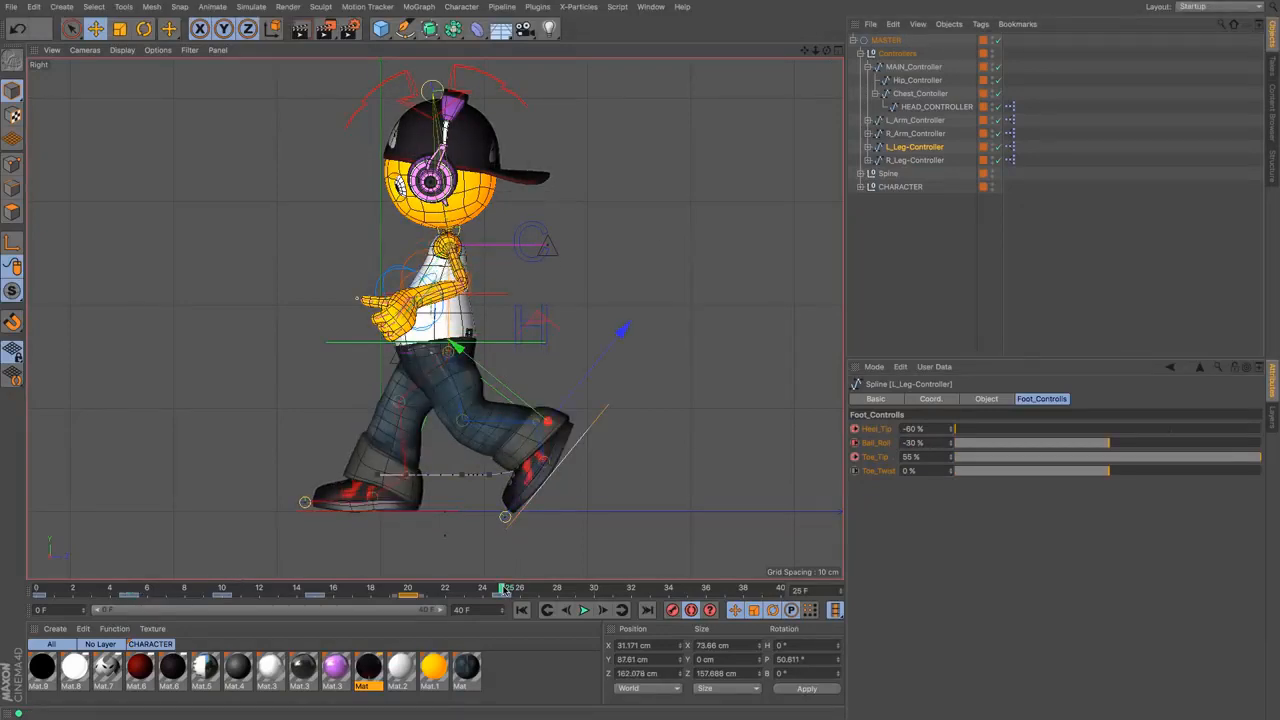
pyautogui.click(132, 591)
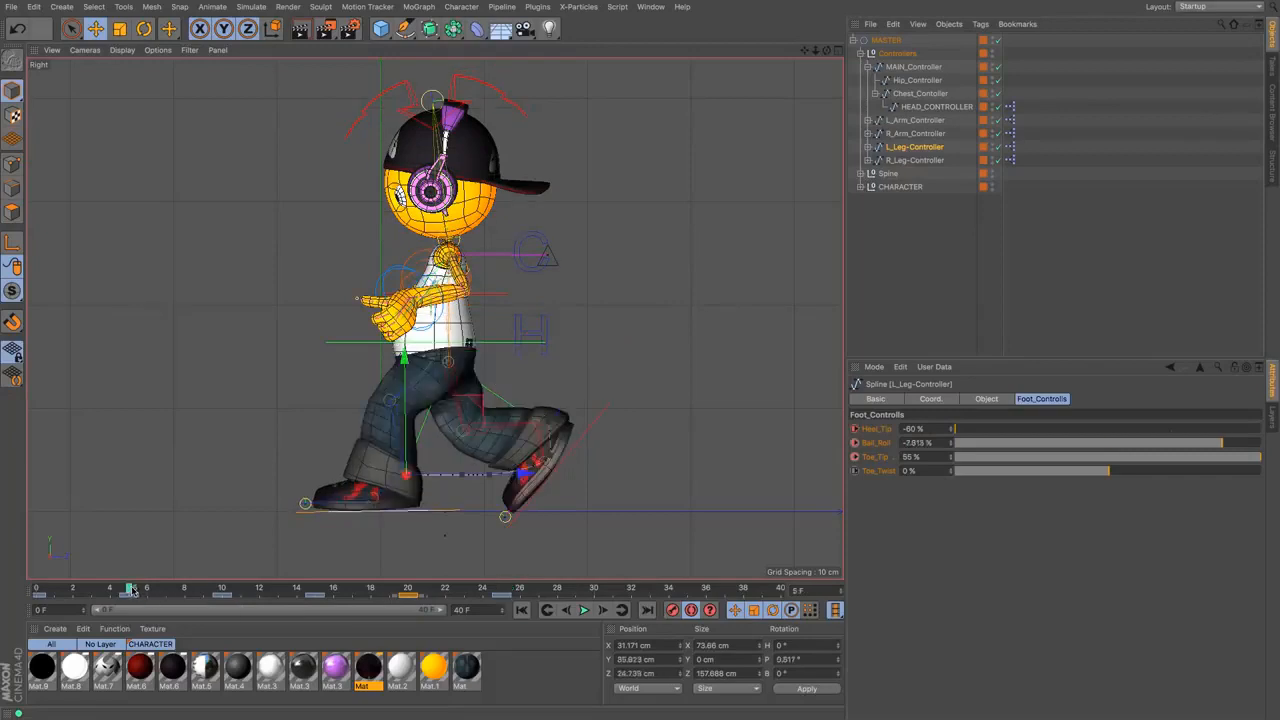
pyautogui.click(503, 590)
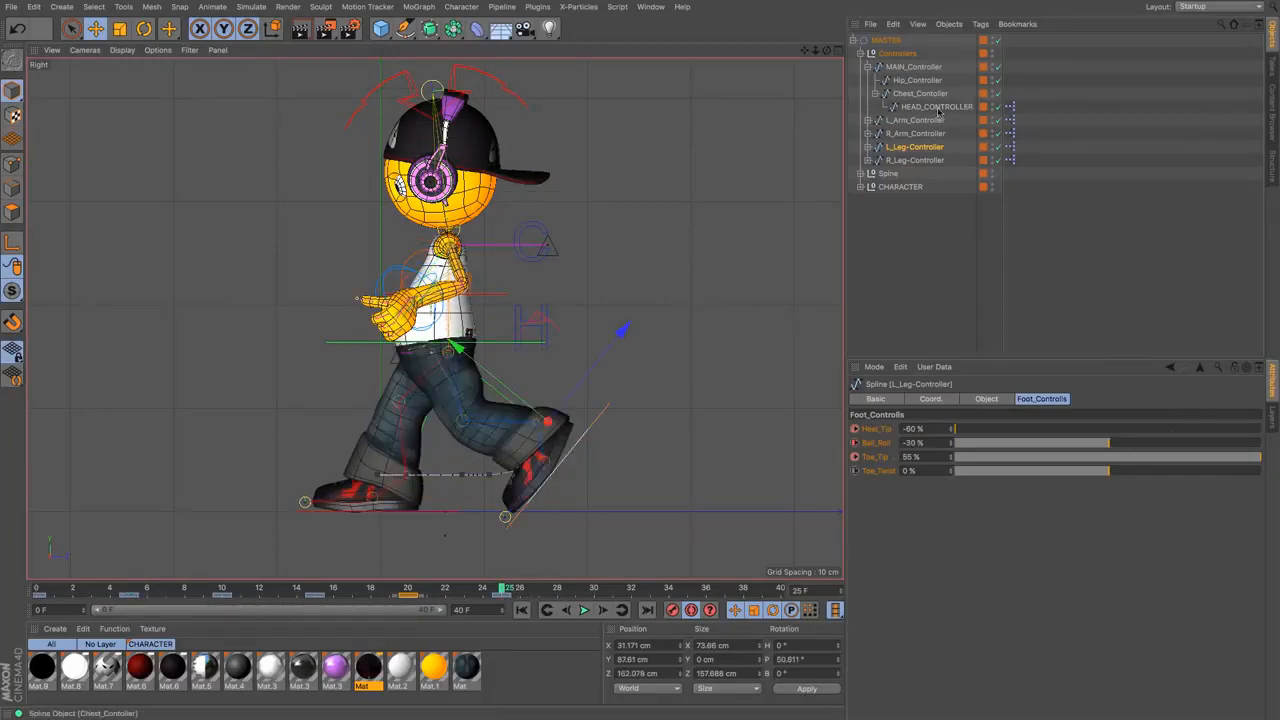
# Copy the hip and chest controllers' keyframes from frame 5 to frame 25 and compare the two poses
pyautogui.click(912, 84)
pyautogui.keyDown('ctrl'); pyautogui.click(915, 93); pyautogui.keyUp('ctrl')
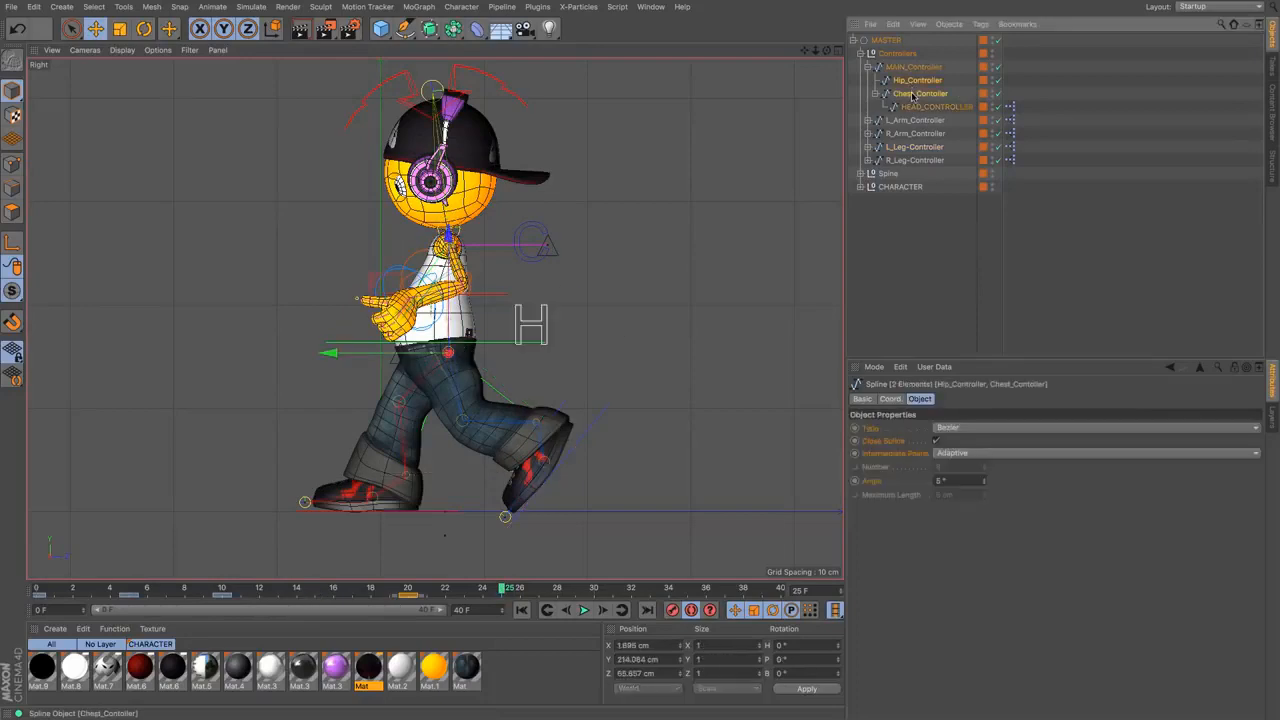
pyautogui.click(129, 597)
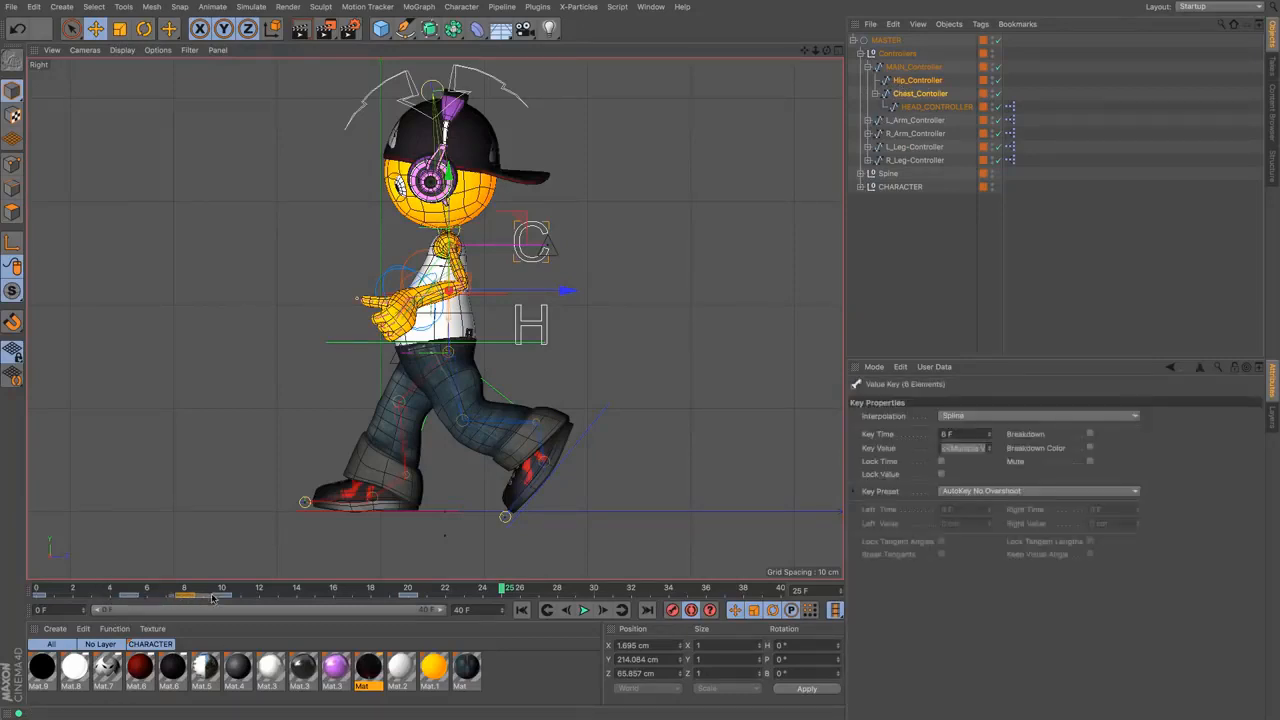
pyautogui.moveTo(129, 597); pyautogui.dragTo(509, 600)
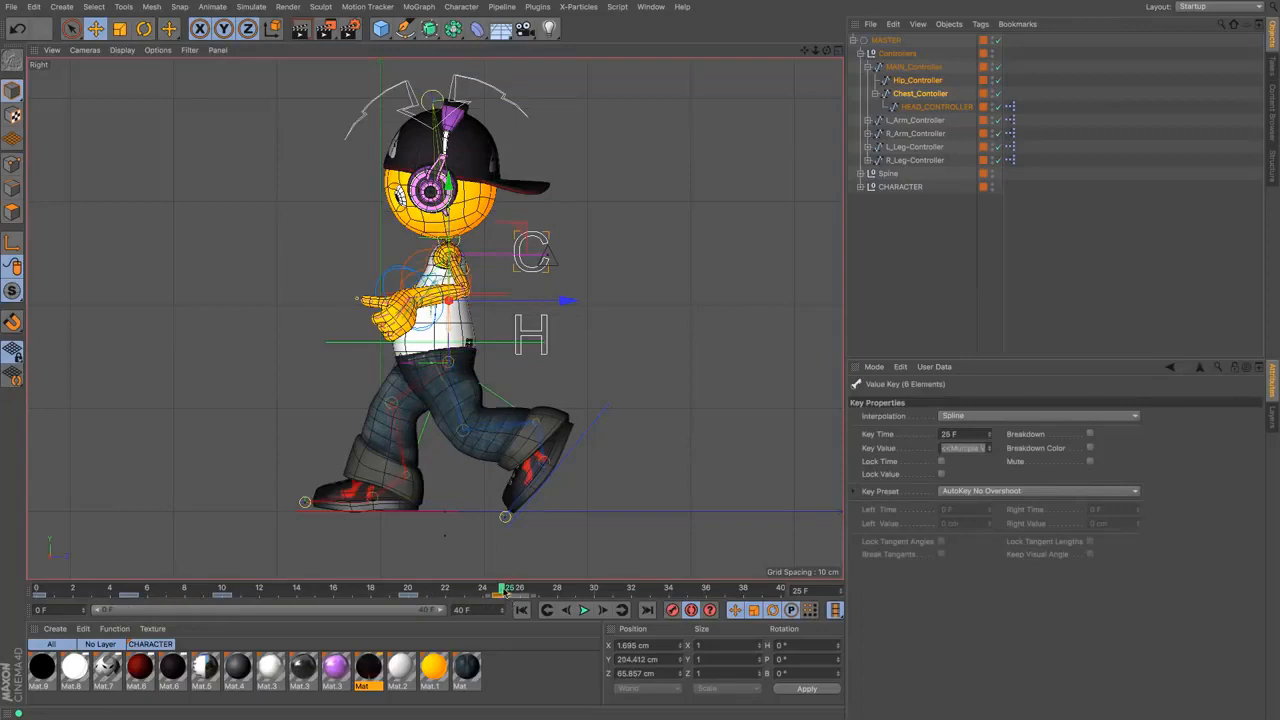
pyautogui.click(130, 589)
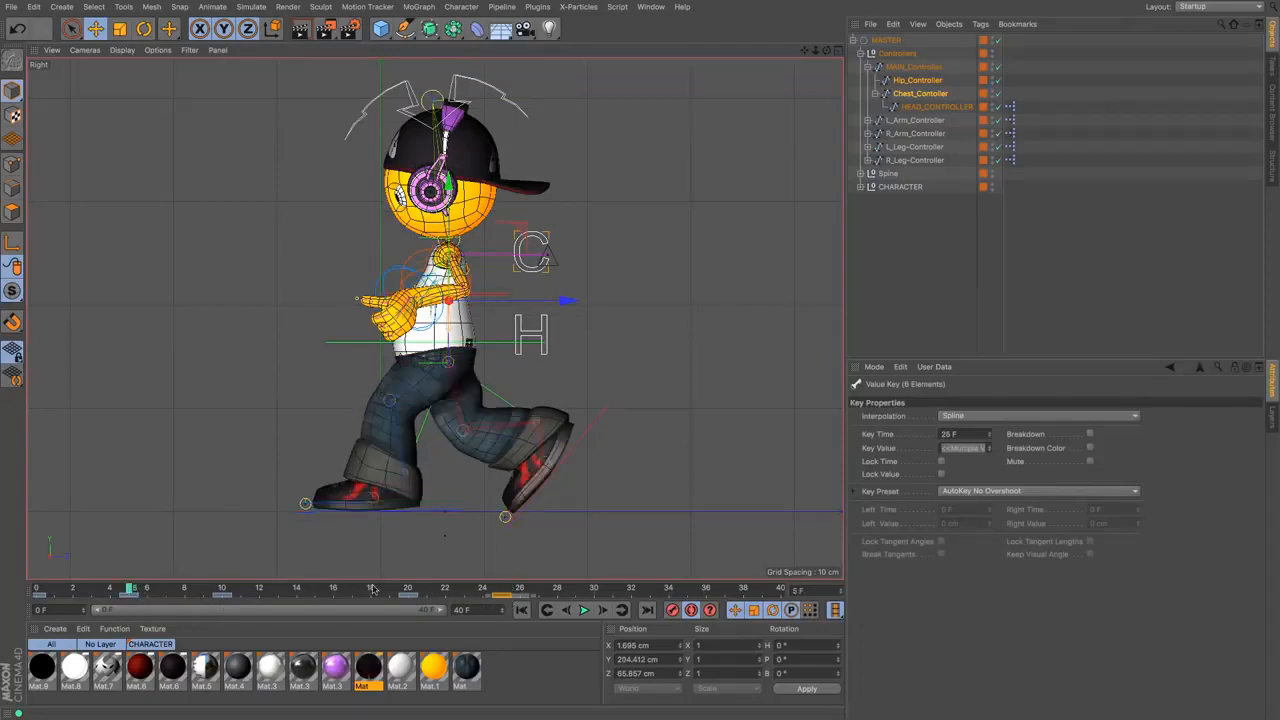
pyautogui.click(505, 591)
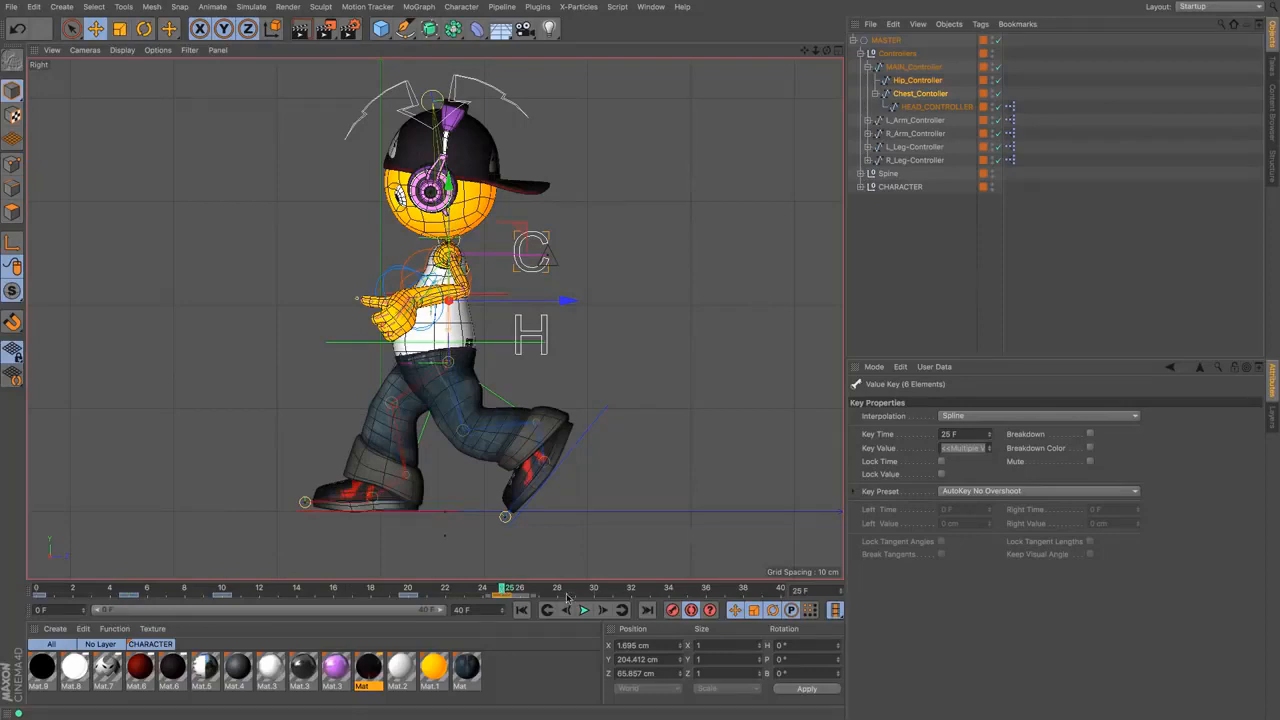
# Copy the hip and chest controllers' keyframes from frame 10 to frame 30 and compare the two poses
pyautogui.click(596, 591)
pyautogui.click(221, 596)
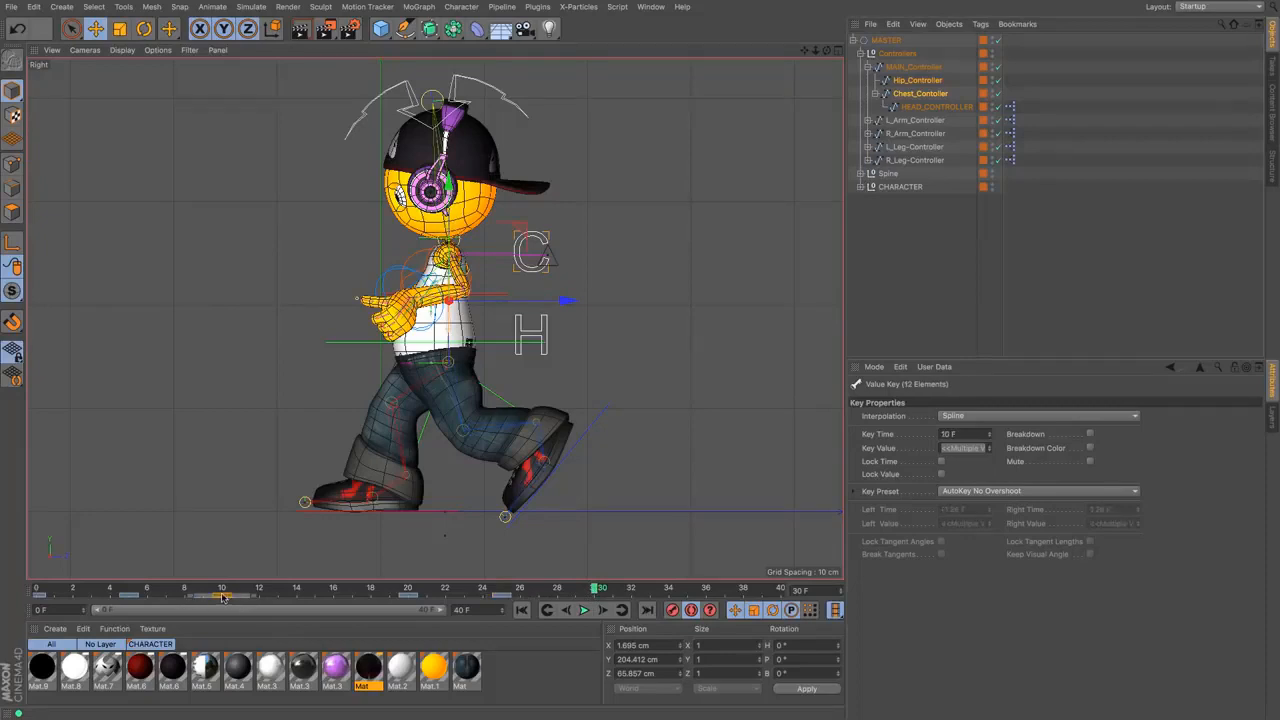
pyautogui.keyDown('ctrl'); pyautogui.moveTo(221, 597); pyautogui.dragTo(596, 604); pyautogui.keyUp('ctrl')
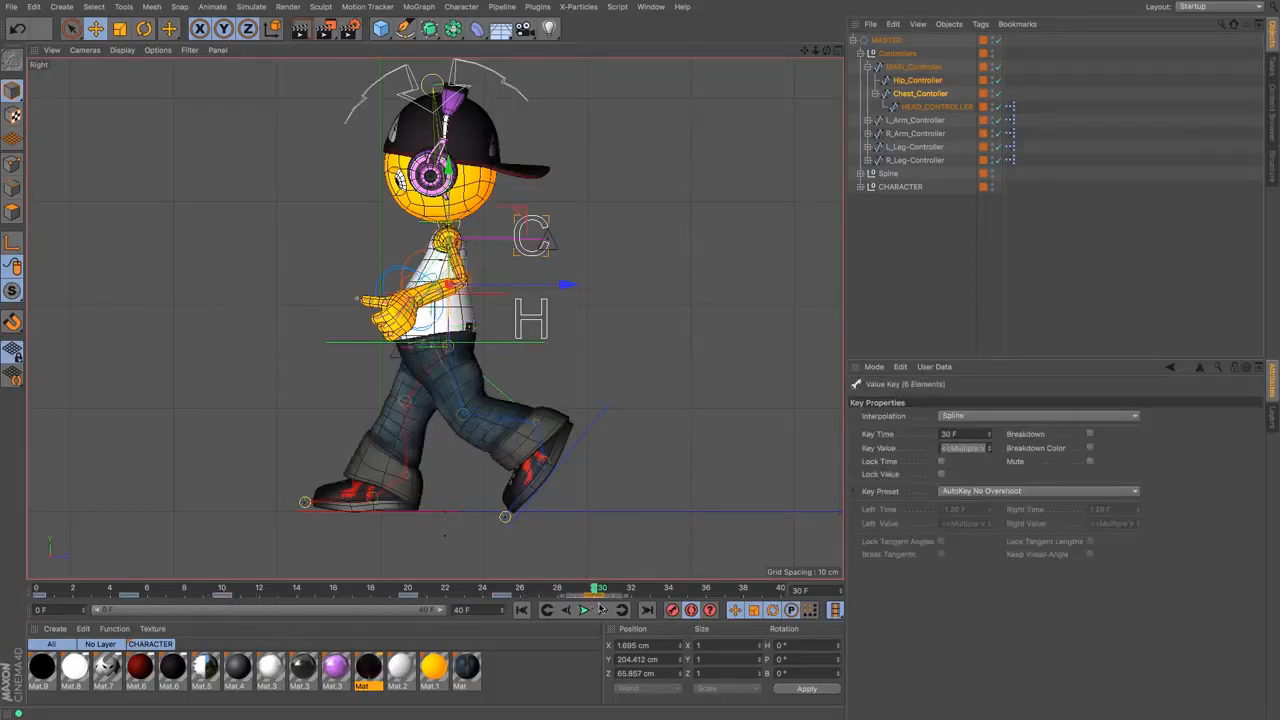
pyautogui.click(224, 591)
pyautogui.click(597, 592)
# Copy the left leg controller's Z position of 78.901 cm from frame 10 to the right leg controller at frame 30
pyautogui.click(911, 147)
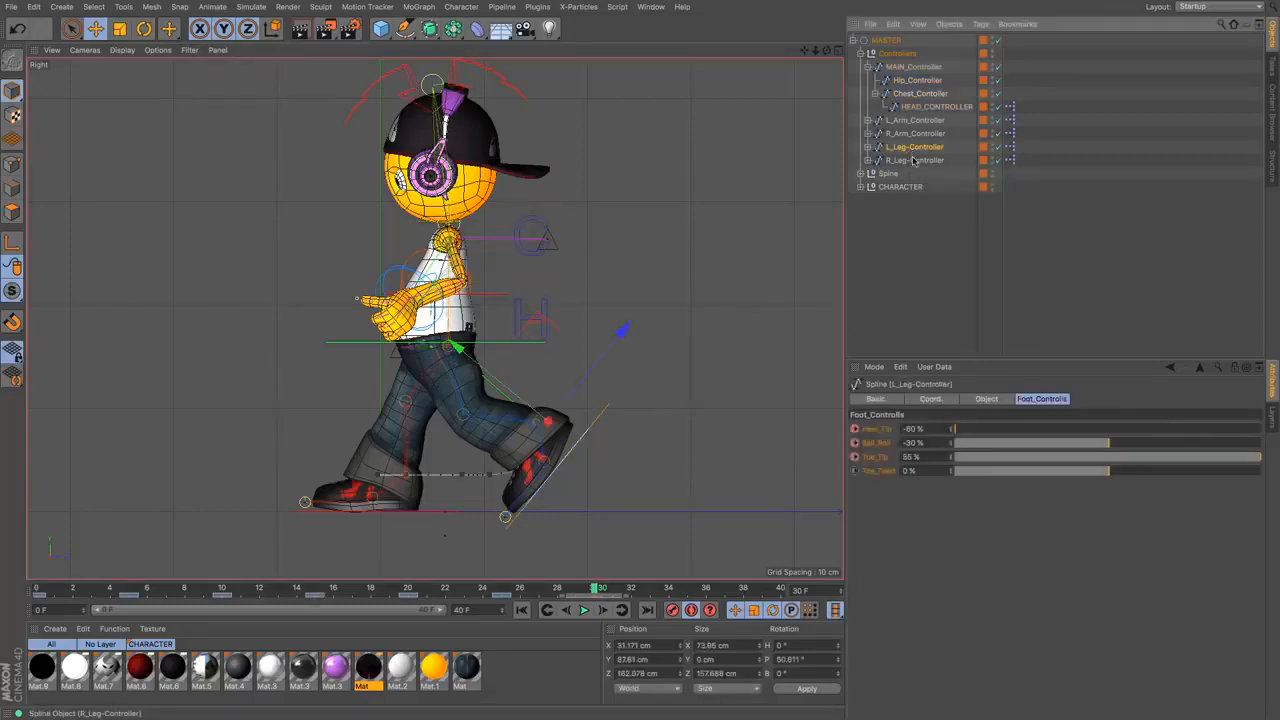
pyautogui.click(914, 161)
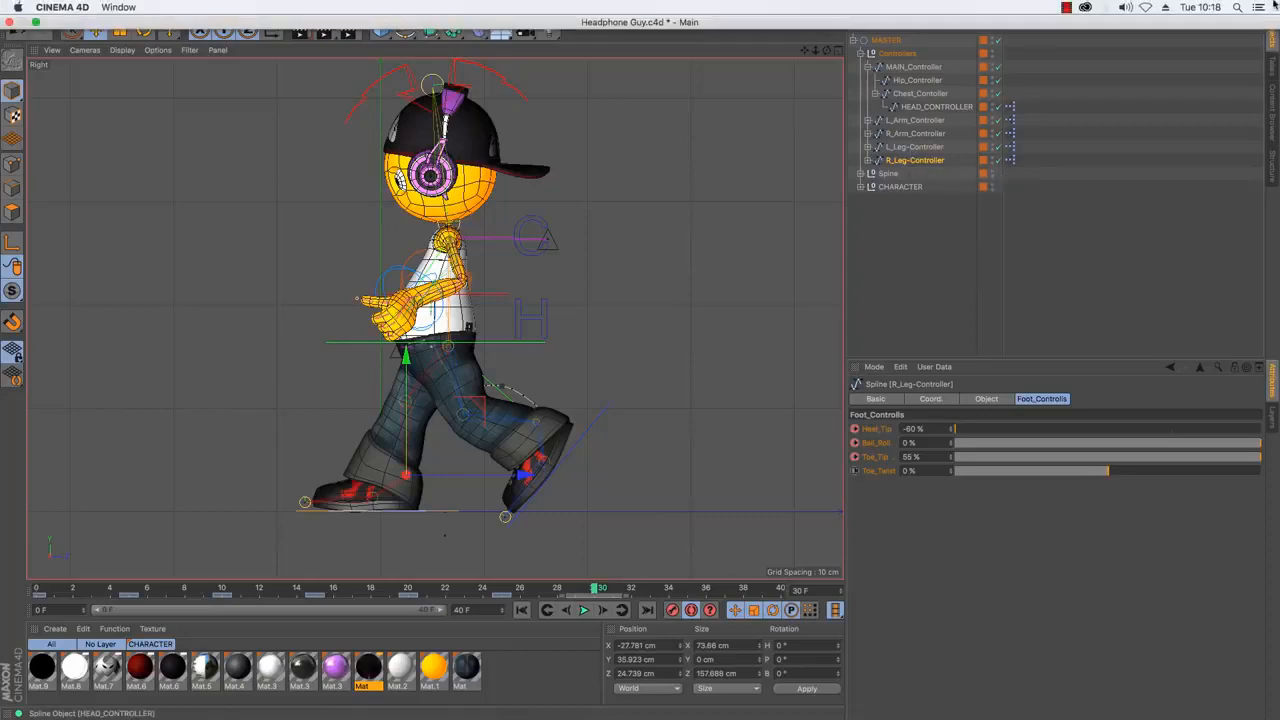
pyautogui.click(224, 591)
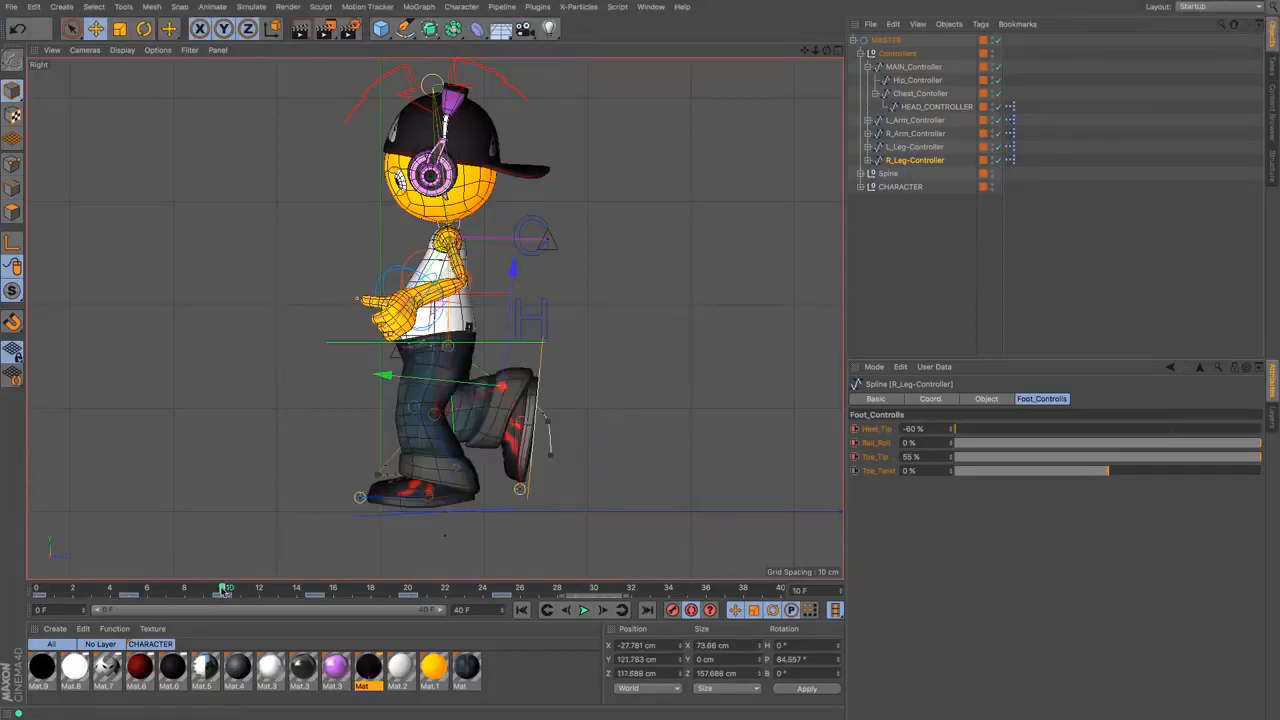
pyautogui.click(475, 515)
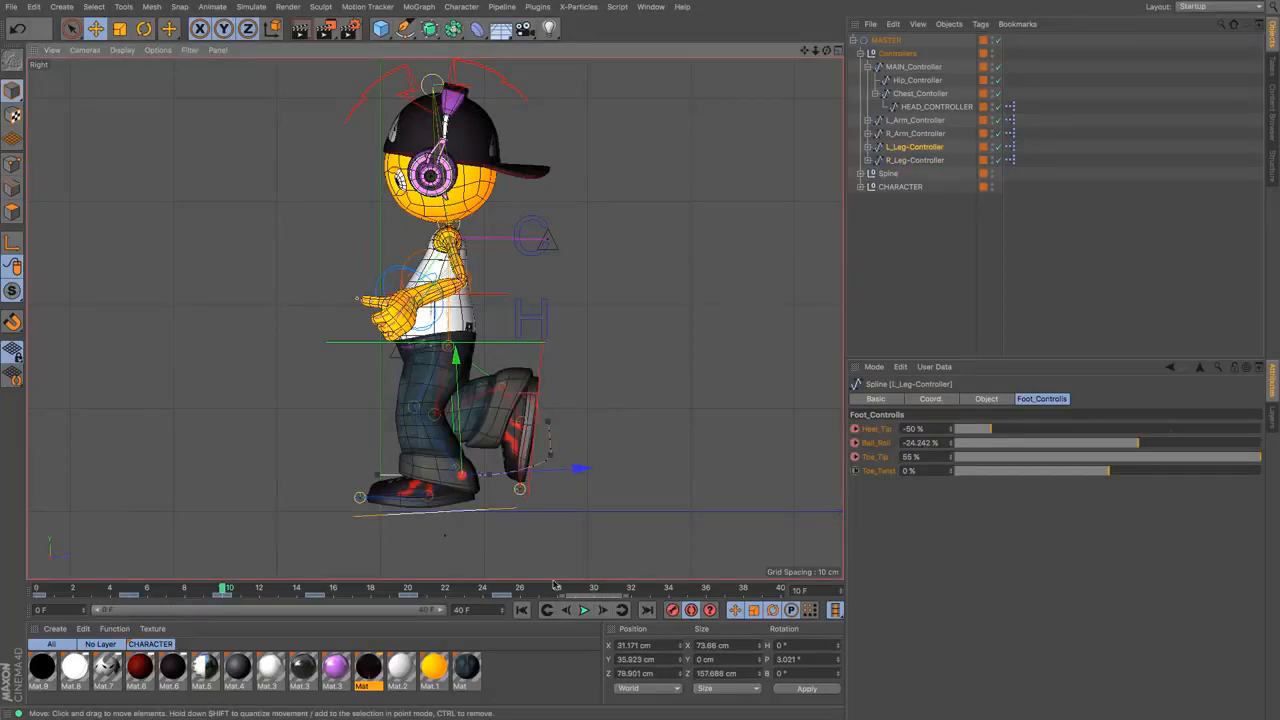
pyautogui.click(645, 673)
pyautogui.press('super+c')
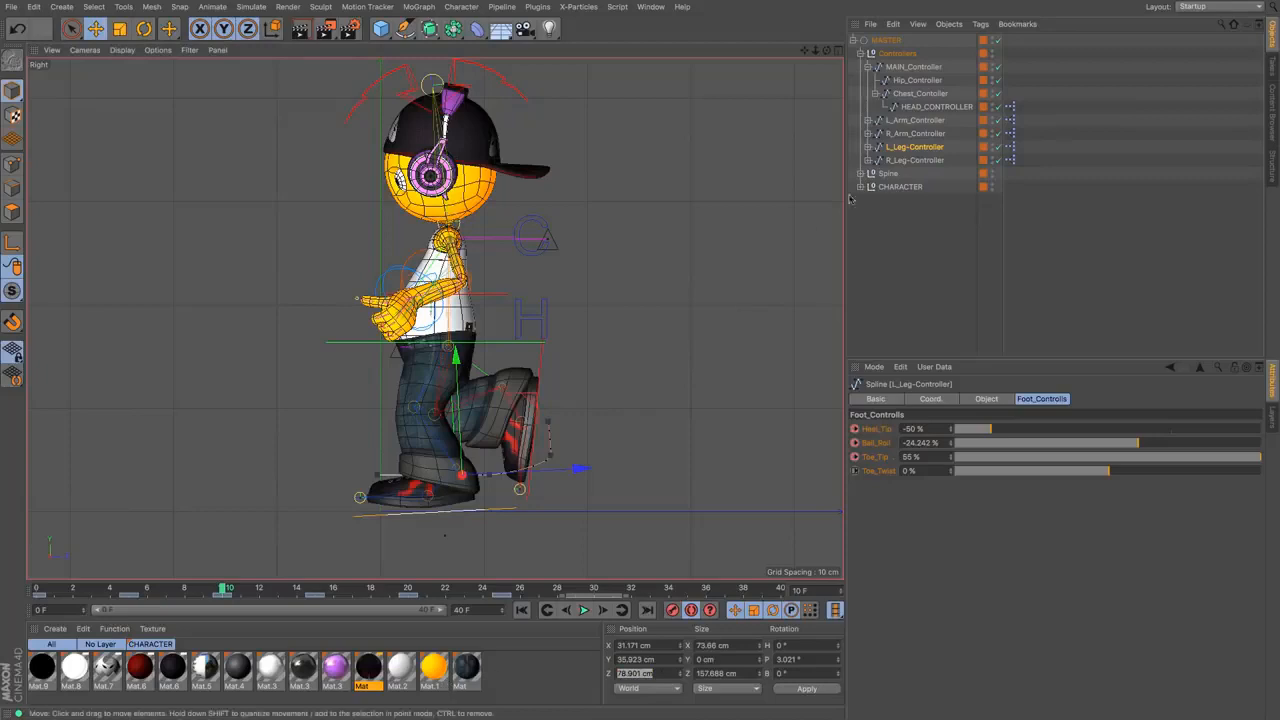
pyautogui.click(913, 160)
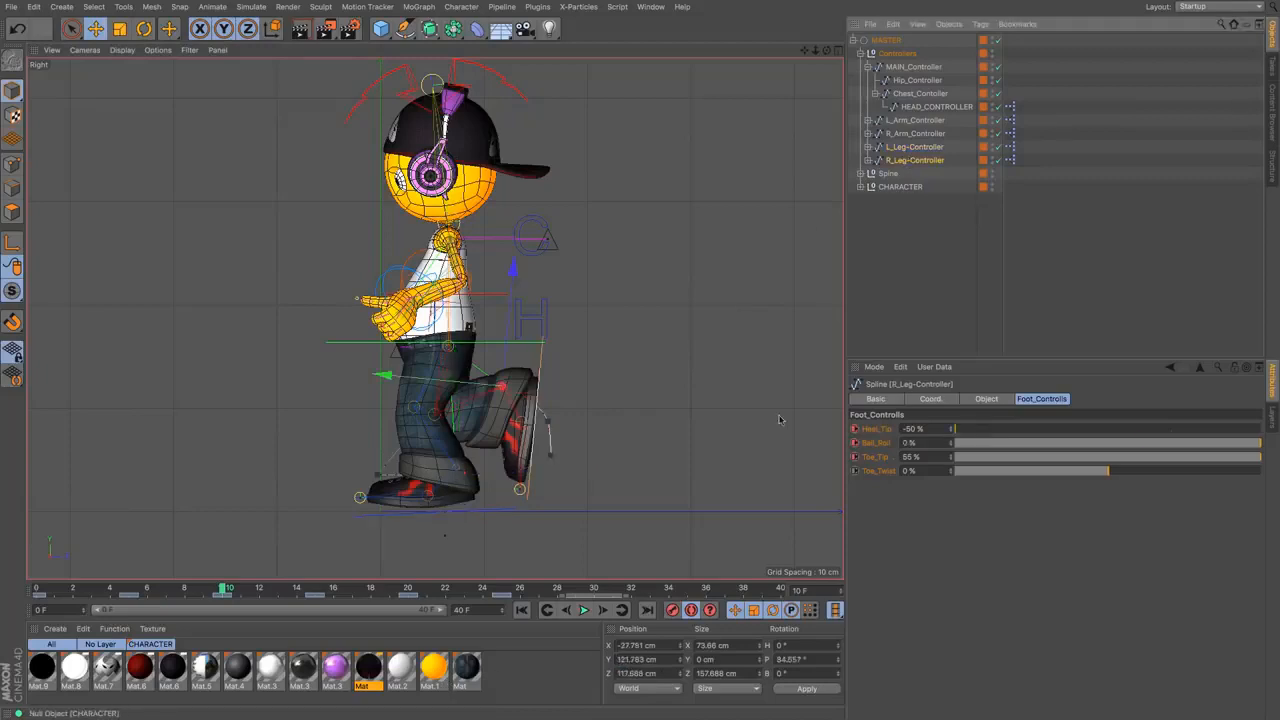
pyautogui.click(596, 589)
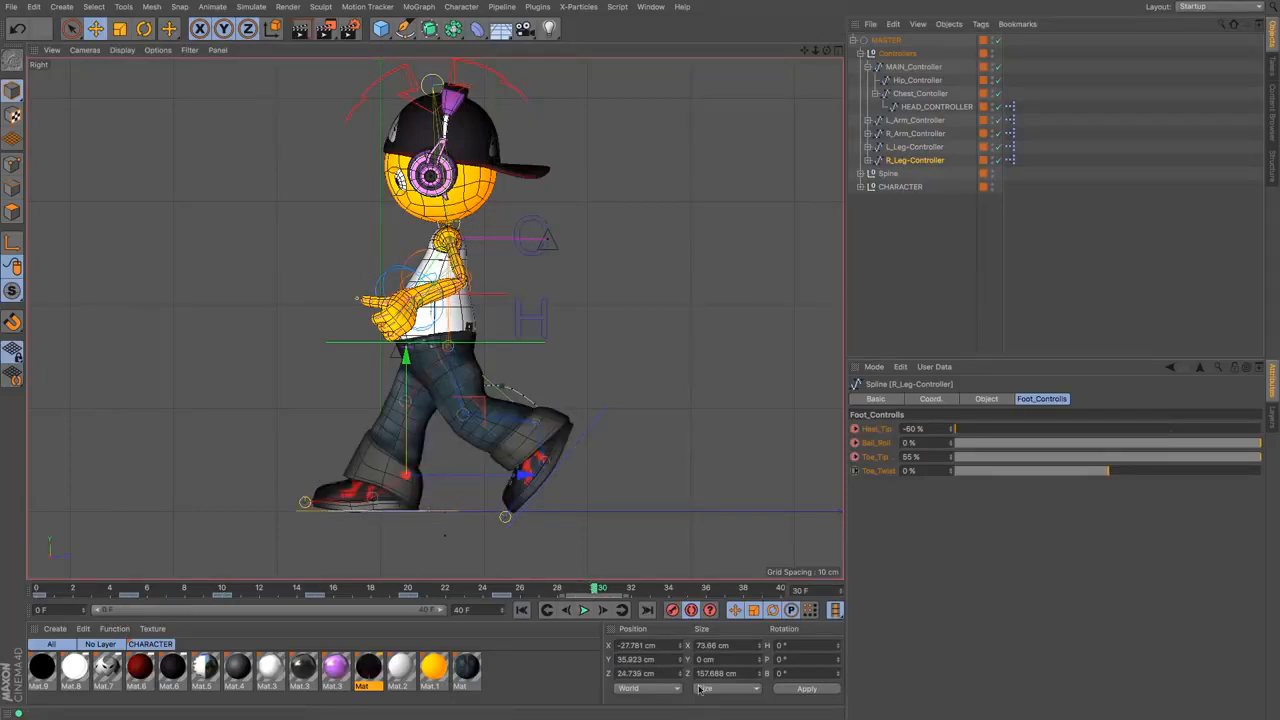
pyautogui.moveTo(671, 672); pyautogui.dragTo(516, 670)
pyautogui.press('super+v')
pyautogui.press('Return')
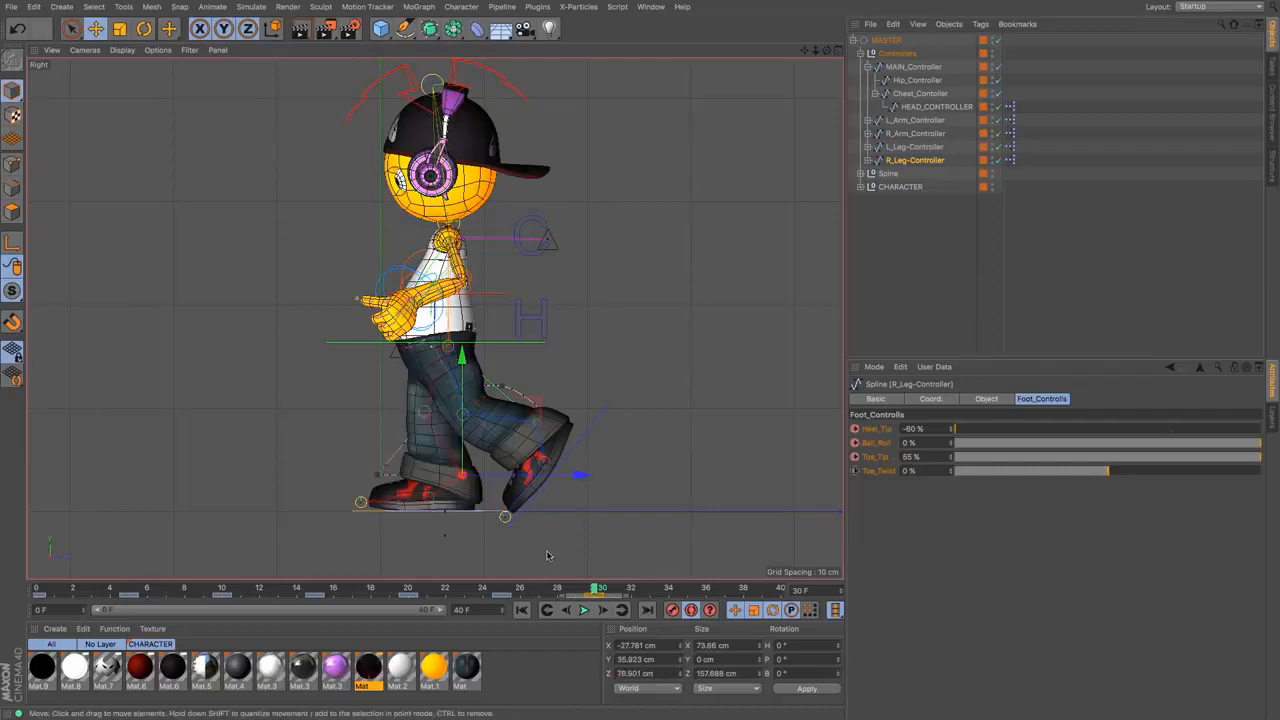
# Try copying the left leg controller's P rotation of 3.021° from frame 10 to the right leg controller at frame 30, and undo it
pyautogui.click(914, 147)
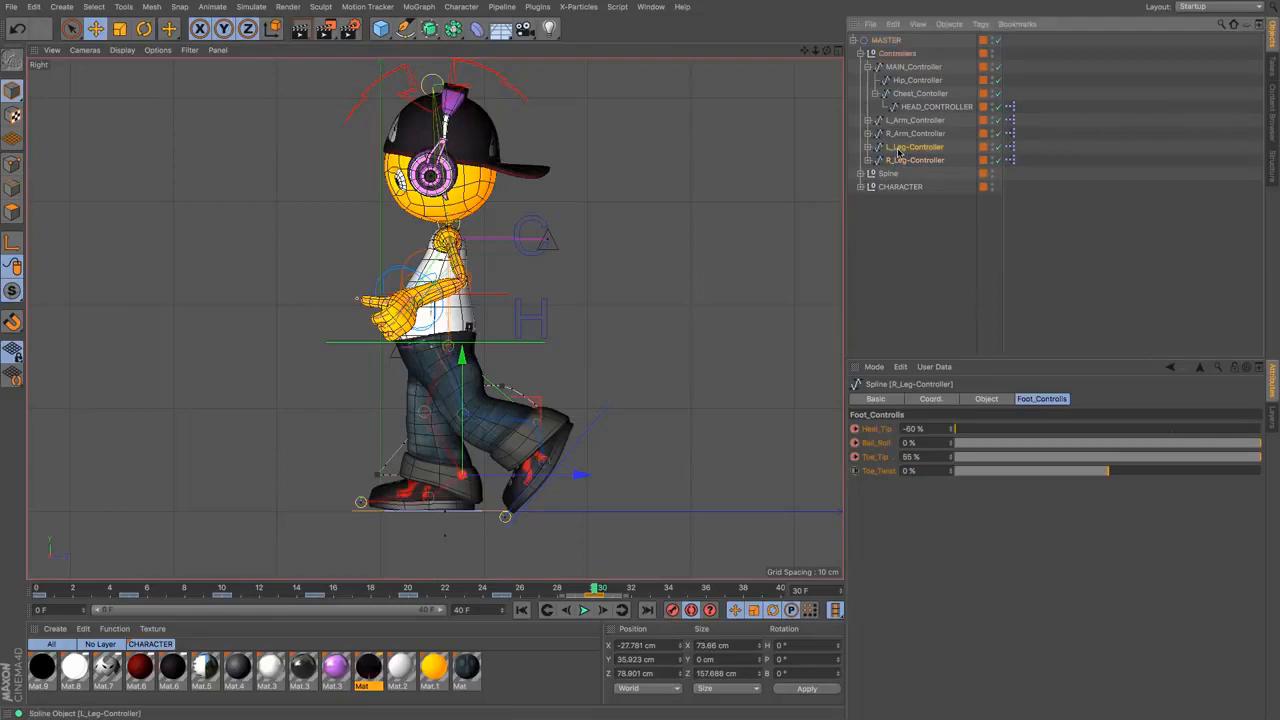
pyautogui.click(224, 591)
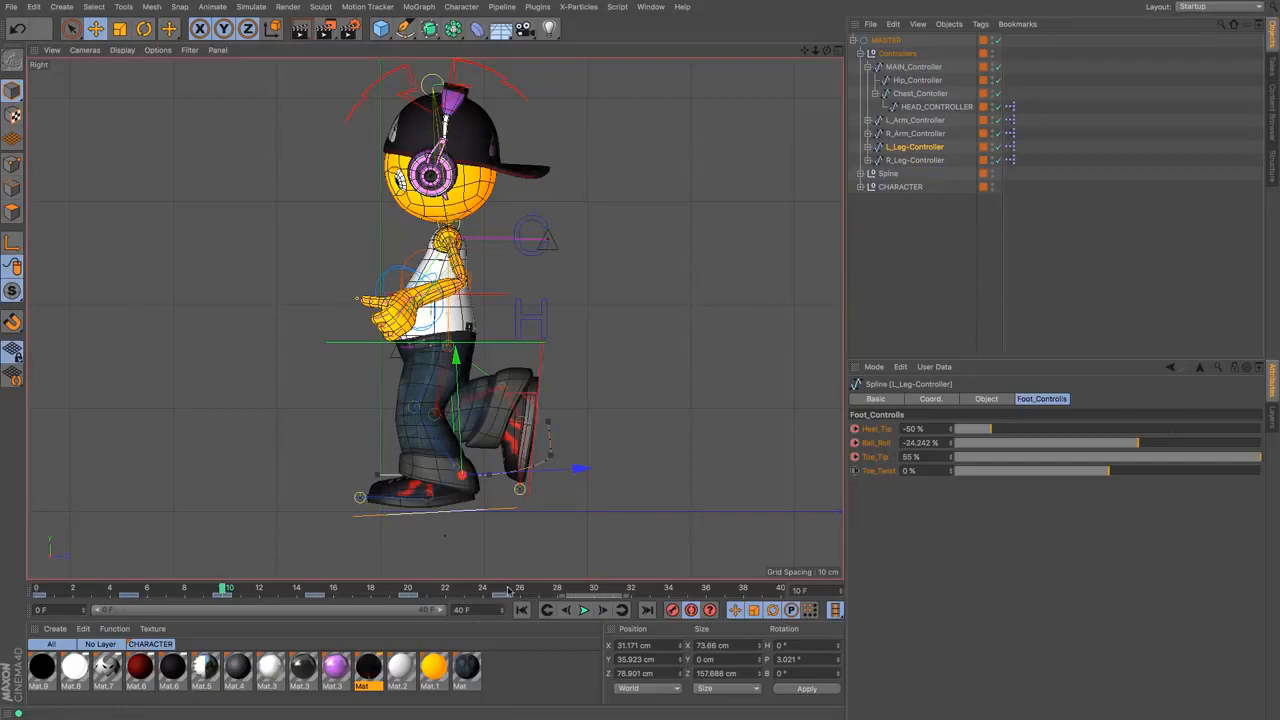
pyautogui.click(789, 659)
pyautogui.press('super+c')
pyautogui.click(595, 588)
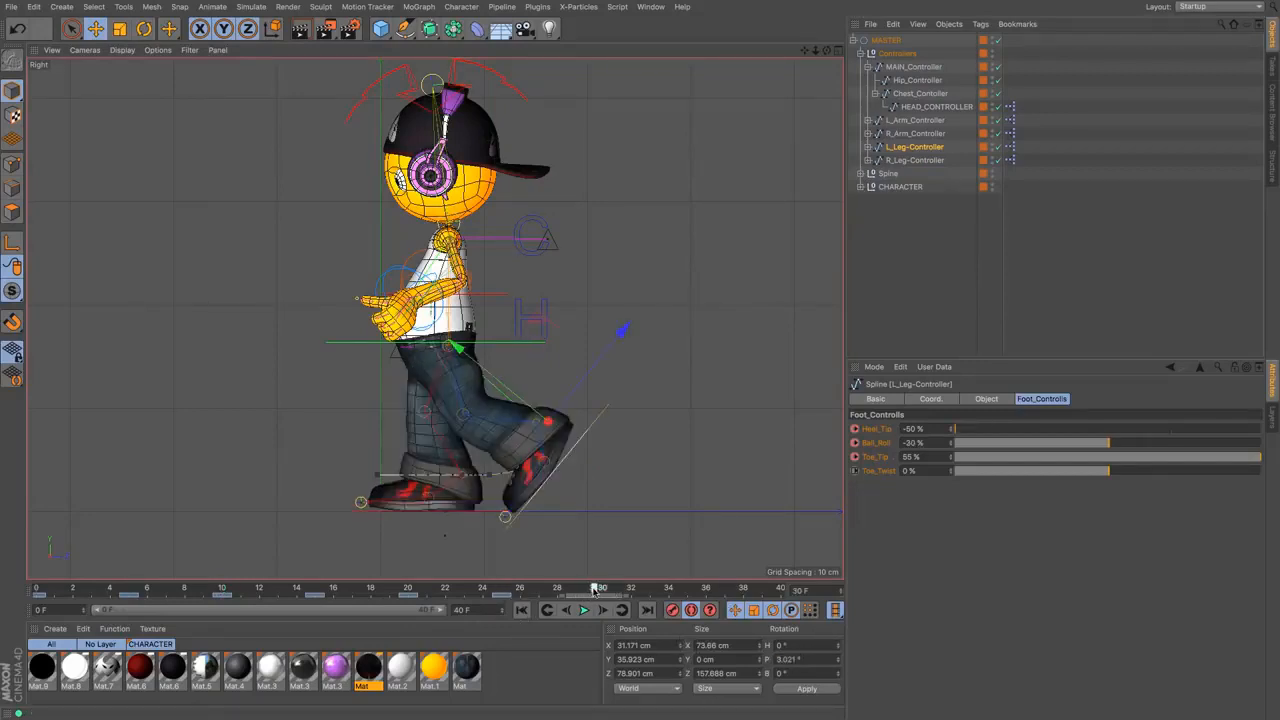
pyautogui.click(915, 161)
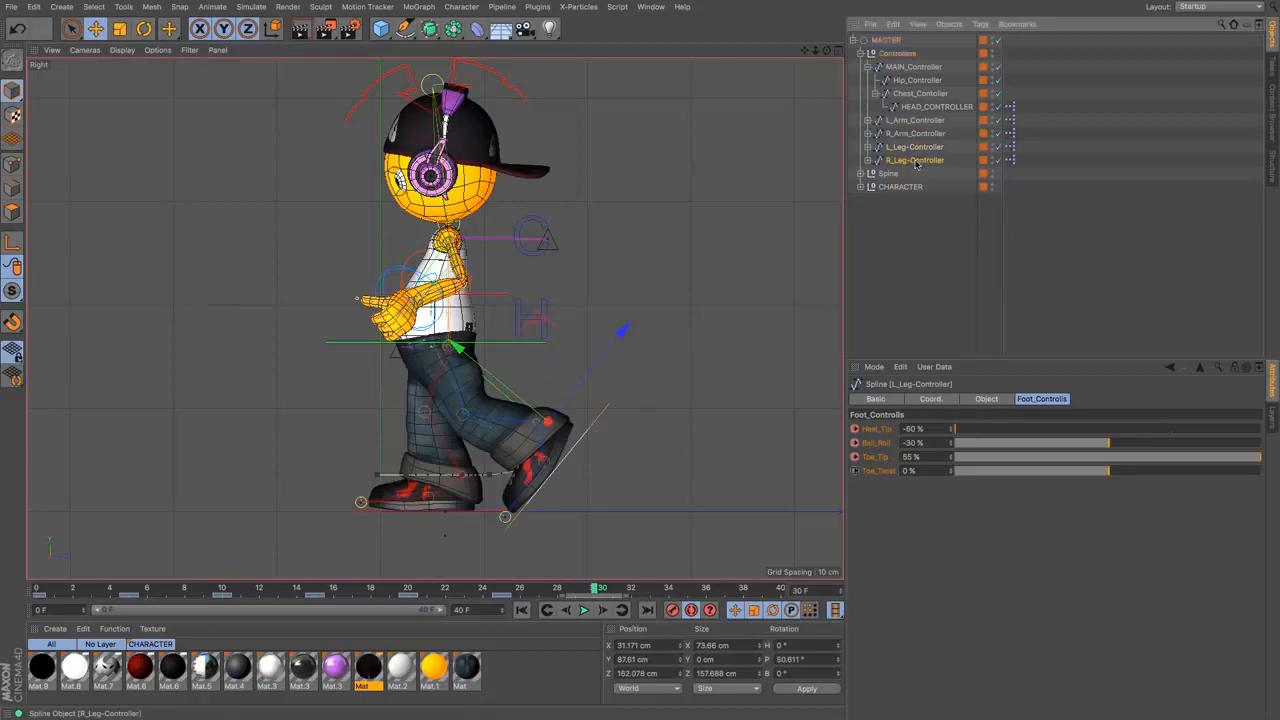
pyautogui.press('super+v')
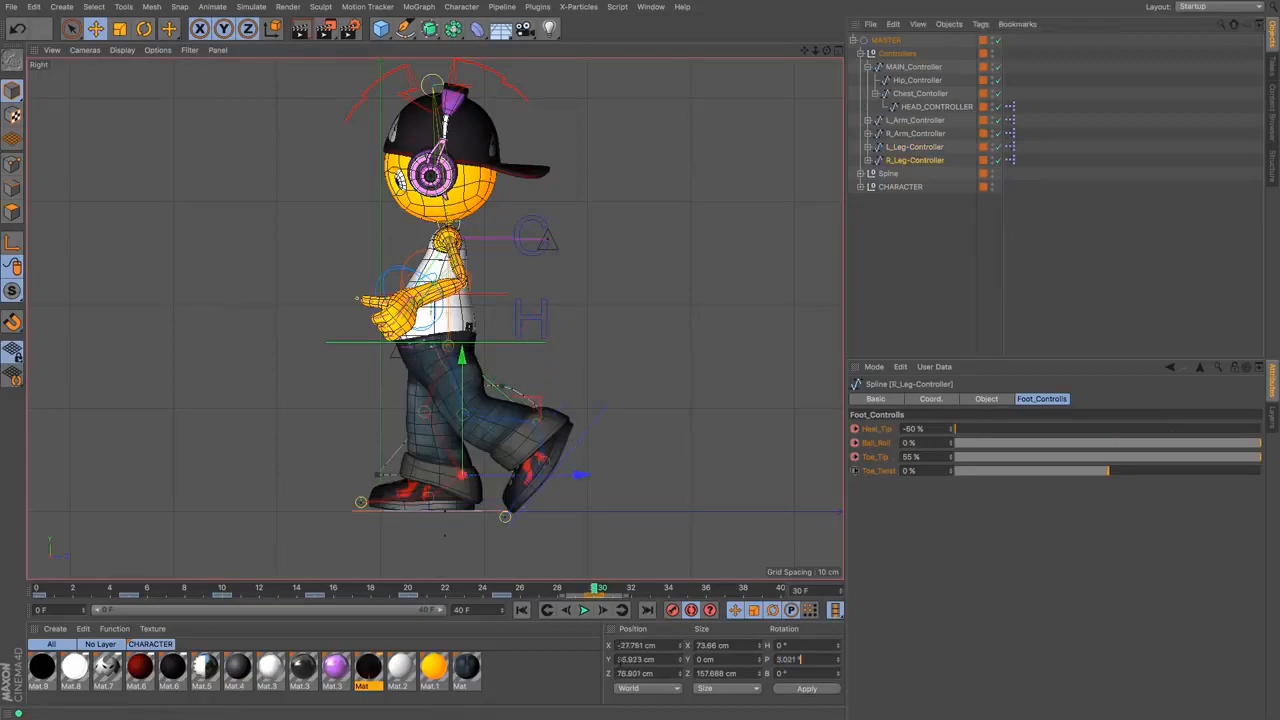
pyautogui.press('Return')
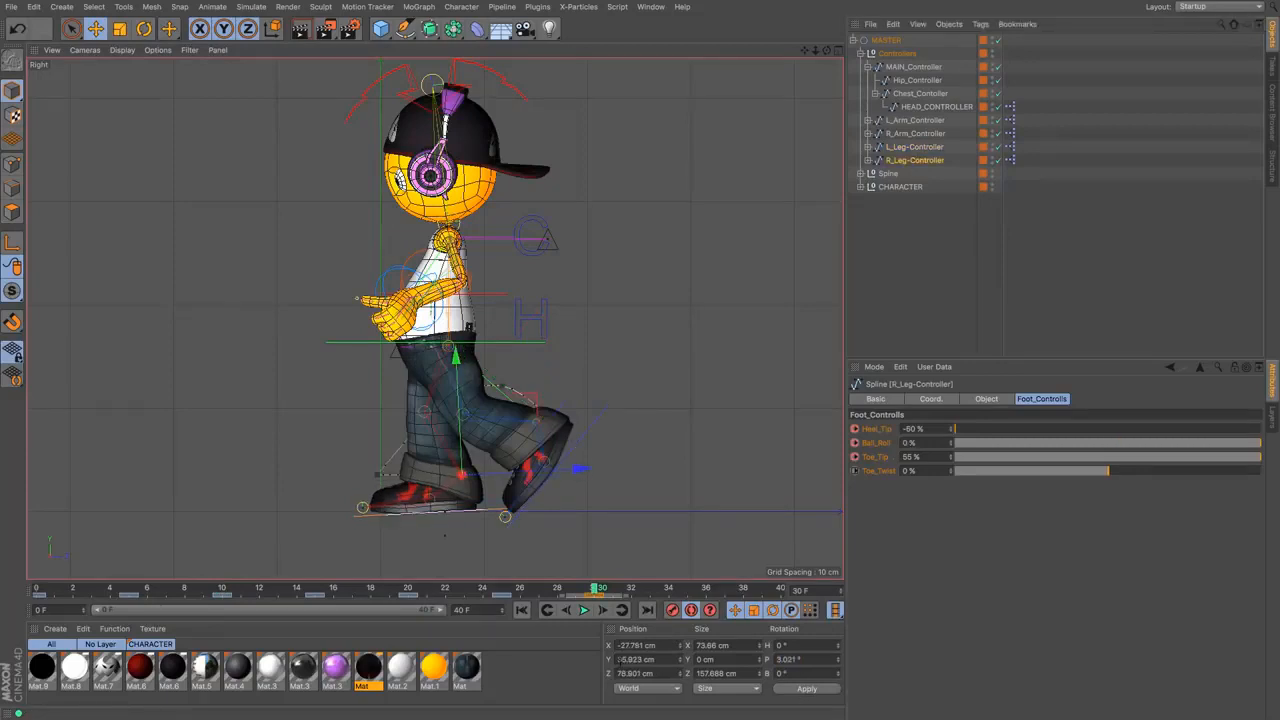
pyautogui.press('super+z')
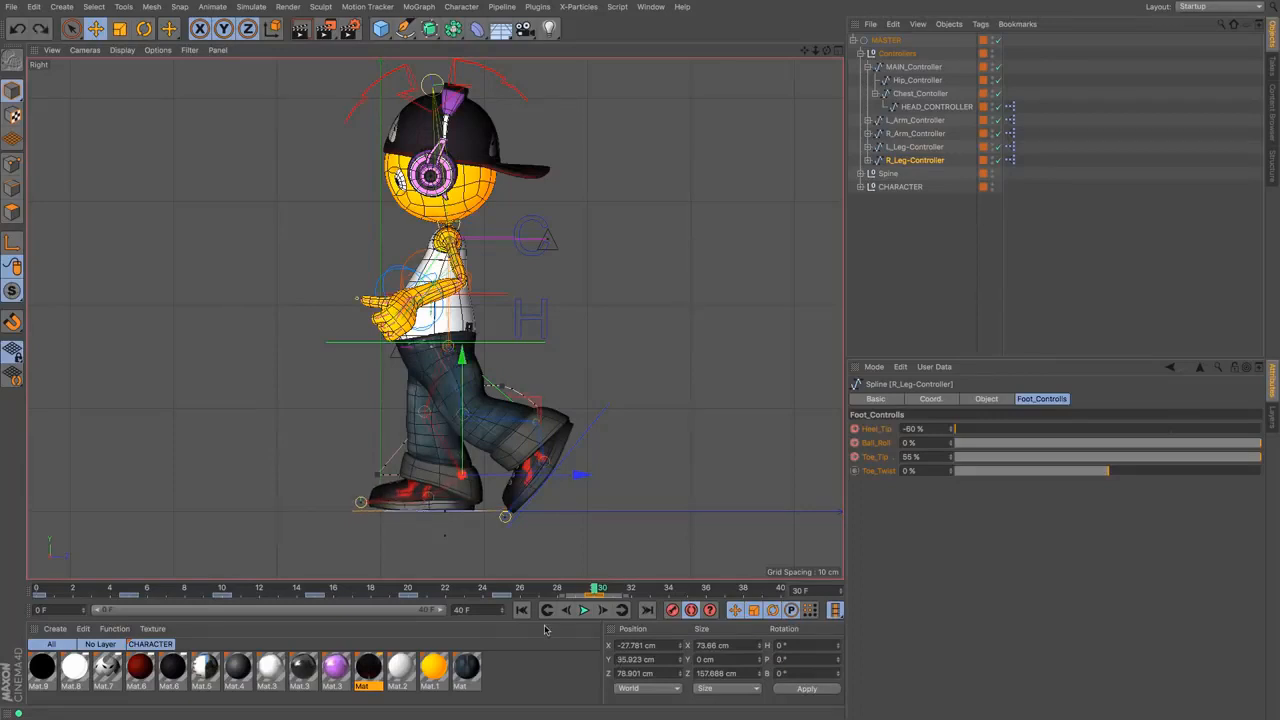
# Play the walk cycle from frame 0 to review the leg motion
pyautogui.moveTo(229, 590); pyautogui.dragTo(3, 590)
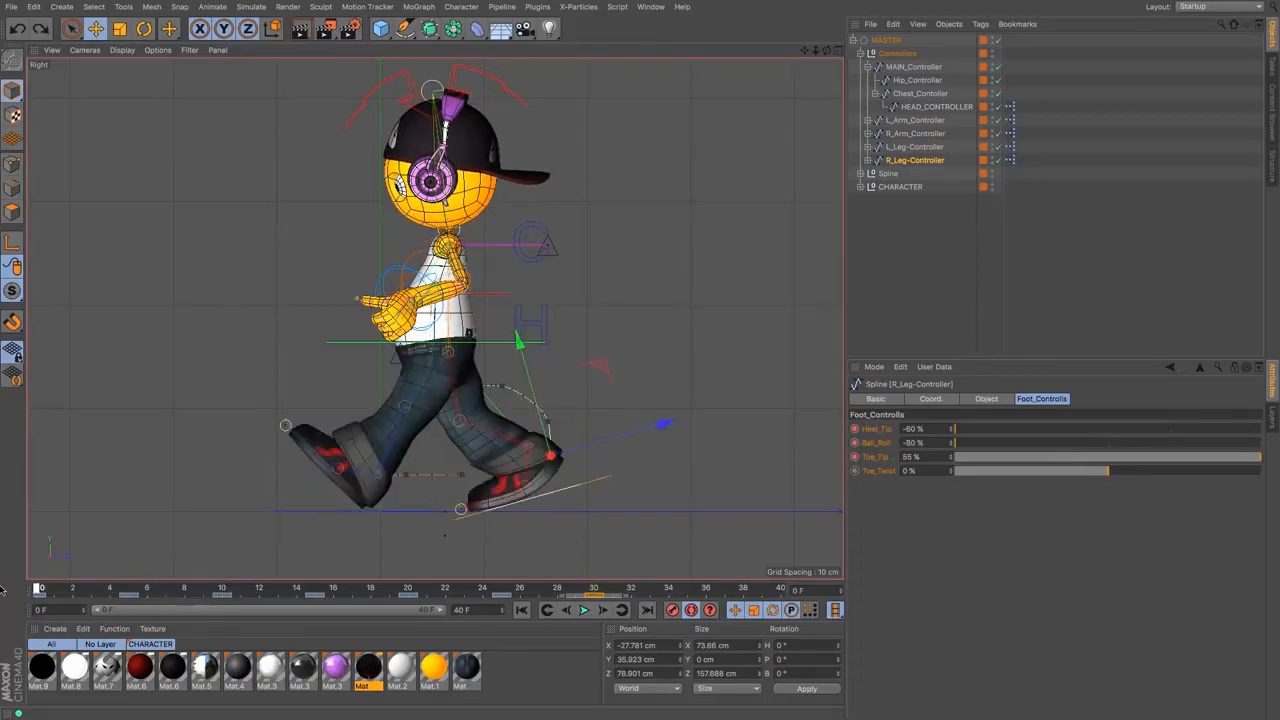
pyautogui.press('F8')
pyautogui.press('F8')
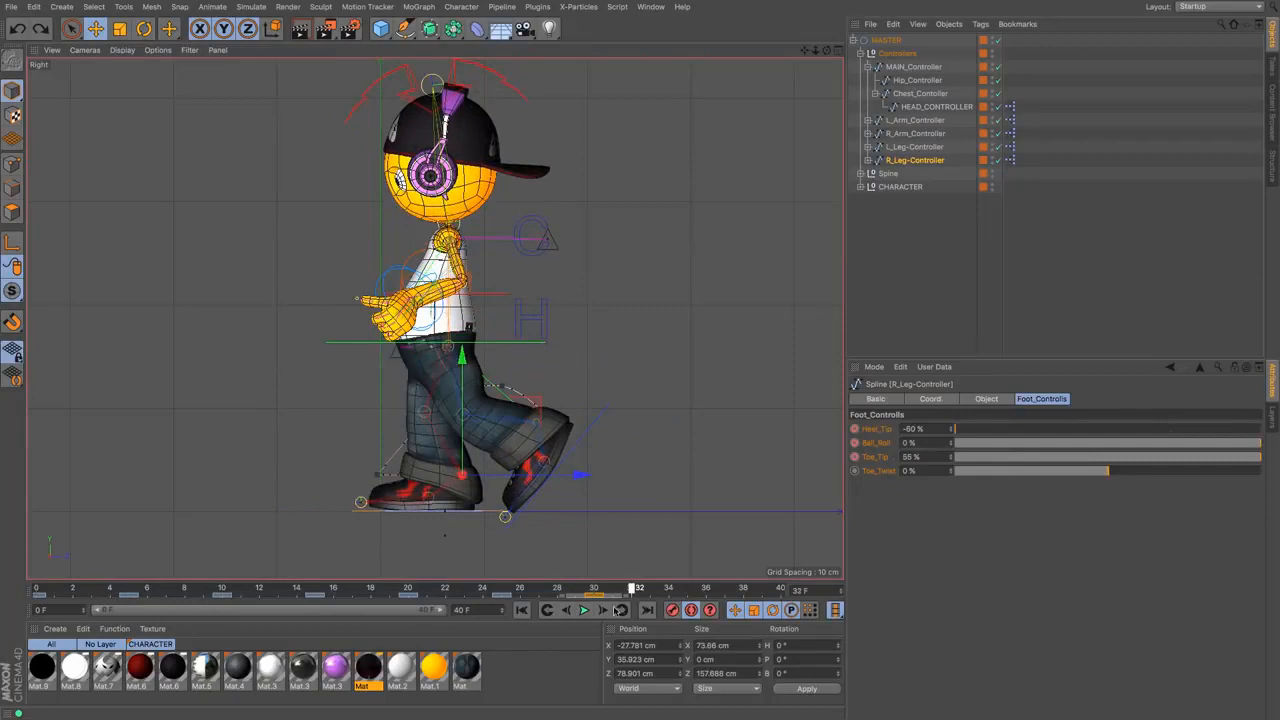
pyautogui.click(584, 610)
pyautogui.click(584, 610)
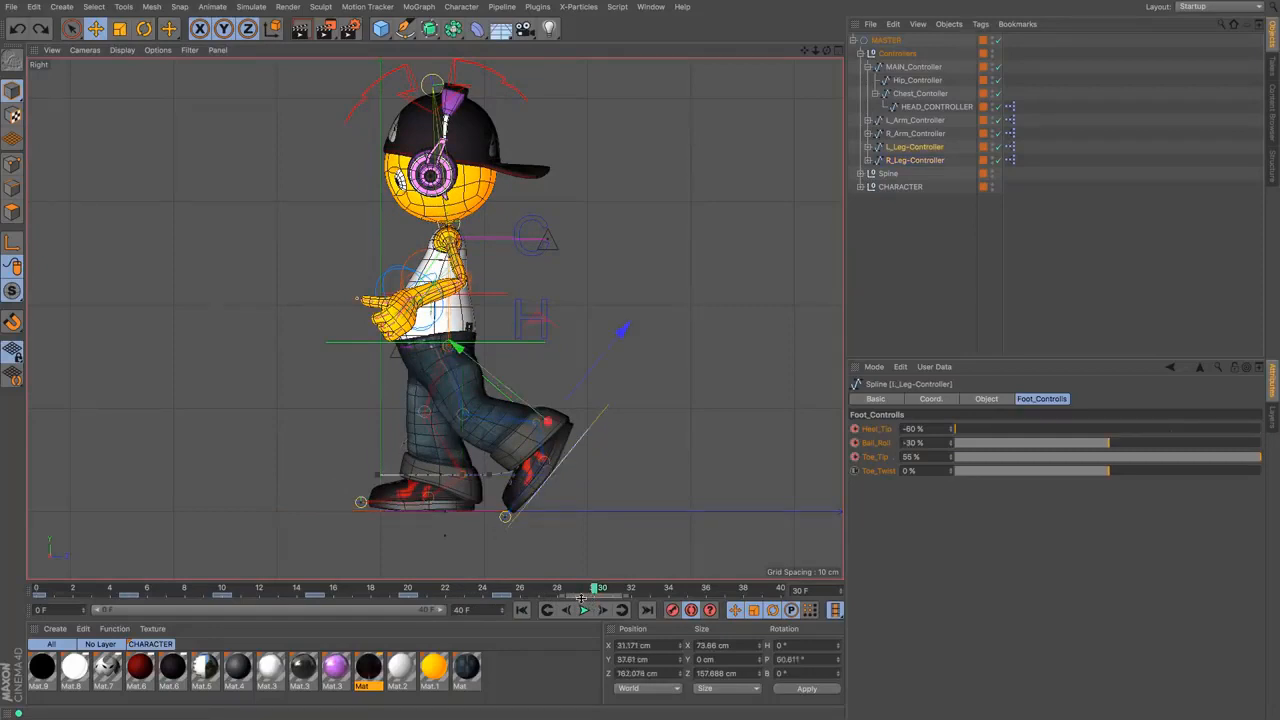
# Copy the right leg controller's Y position of 121.783 cm from frame 10 to the left leg controller at frame 30
pyautogui.click(582, 470)
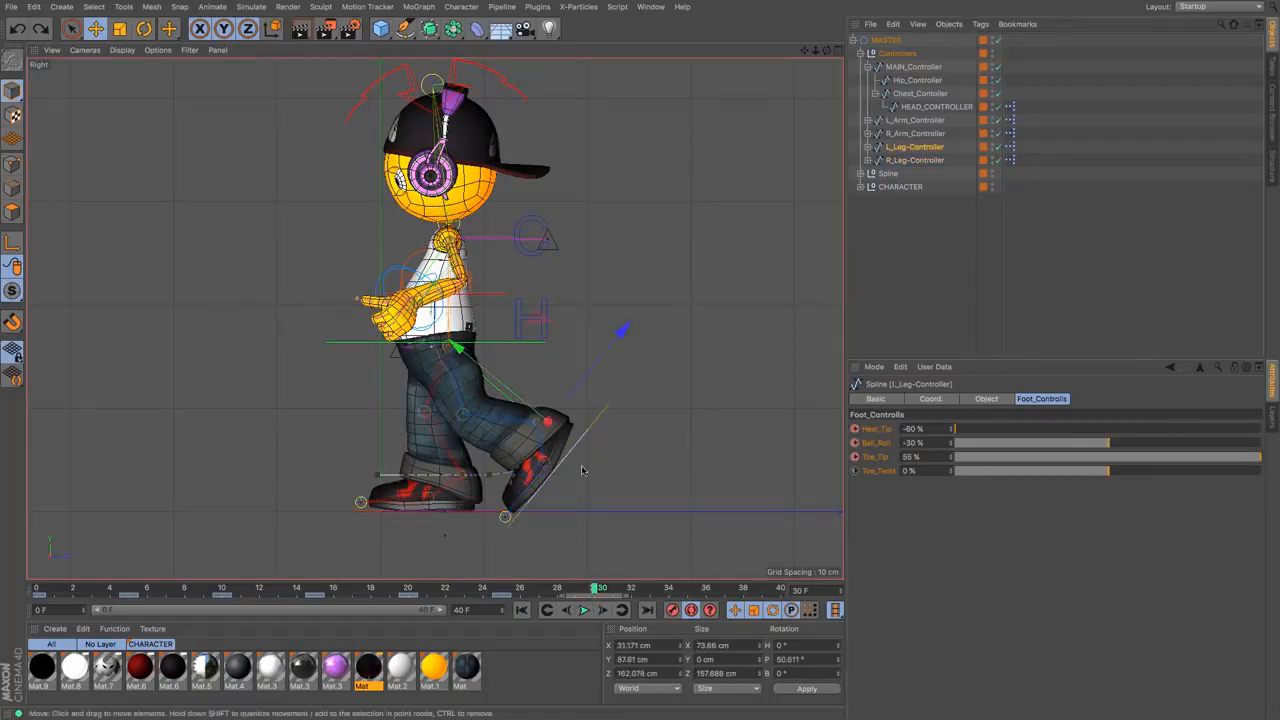
pyautogui.click(225, 589)
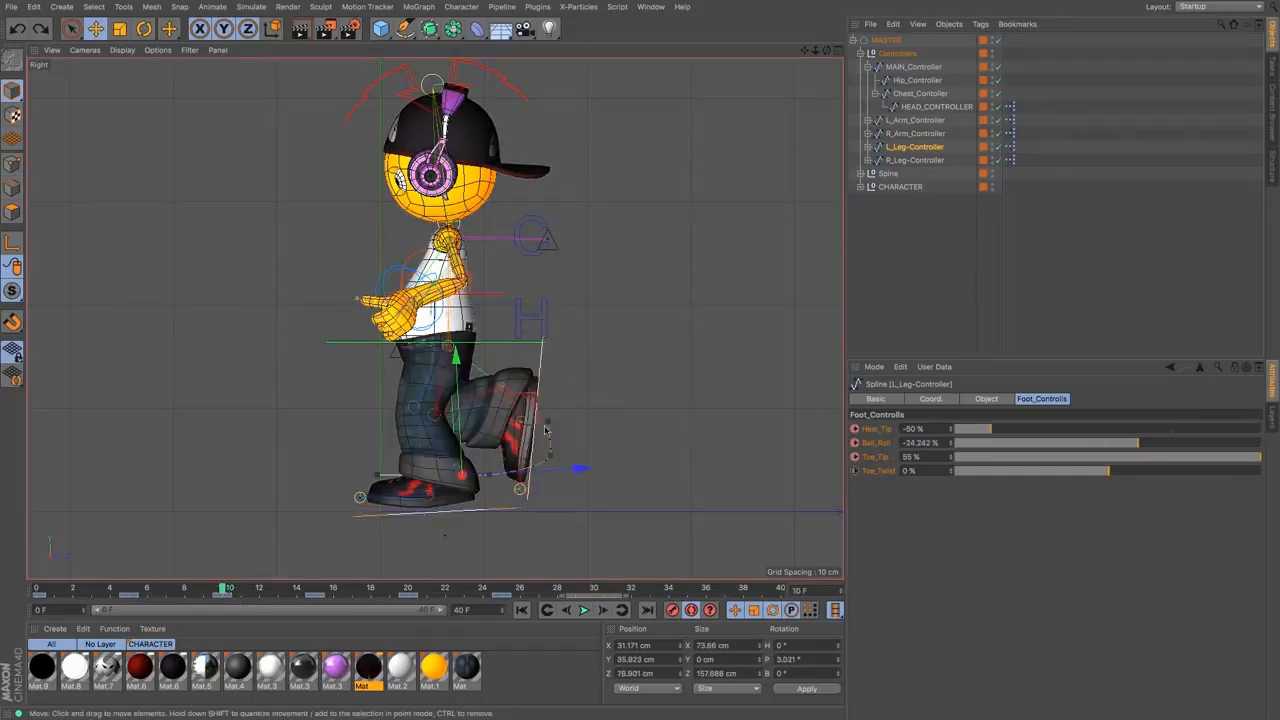
pyautogui.click(540, 373)
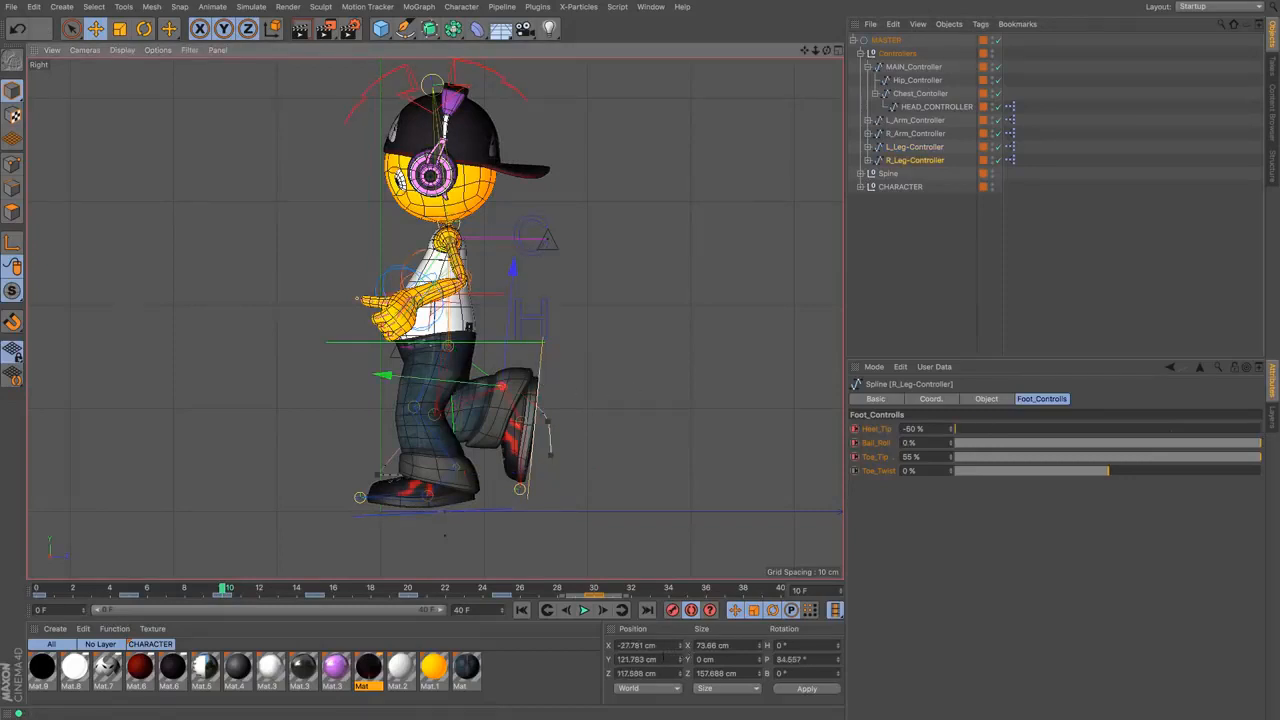
pyautogui.moveTo(663, 659); pyautogui.dragTo(530, 649)
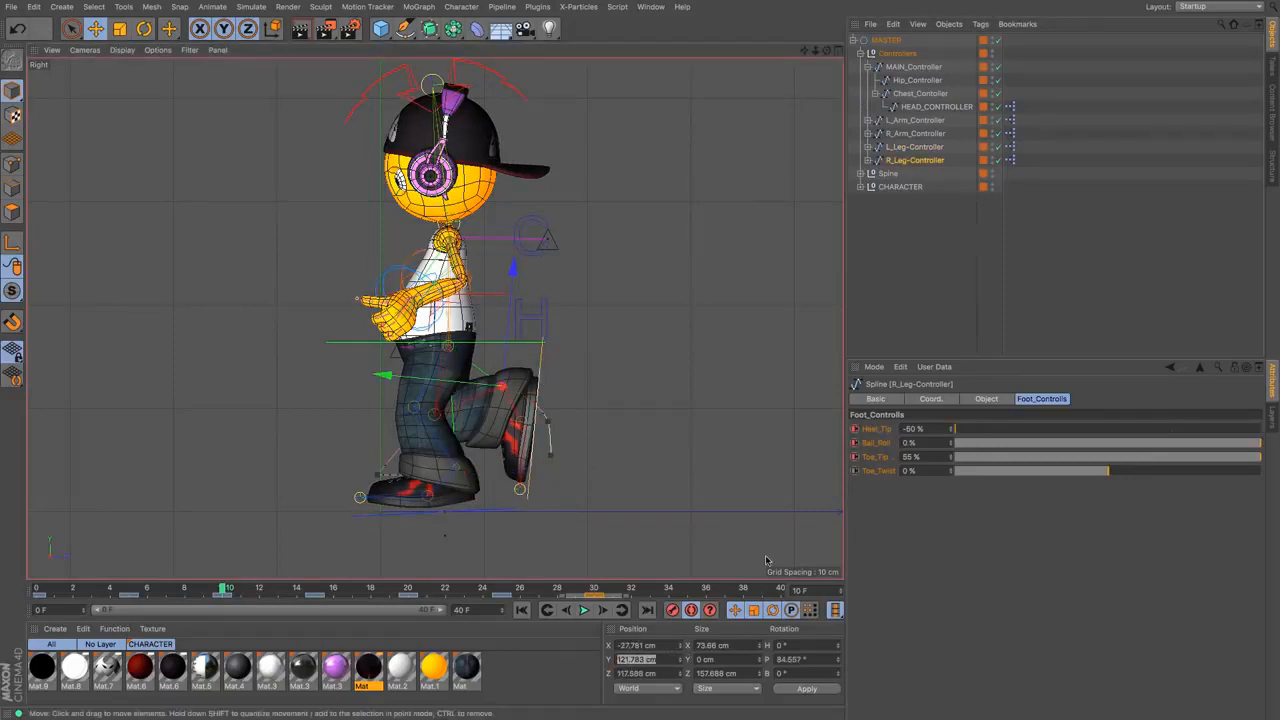
pyautogui.click(918, 148)
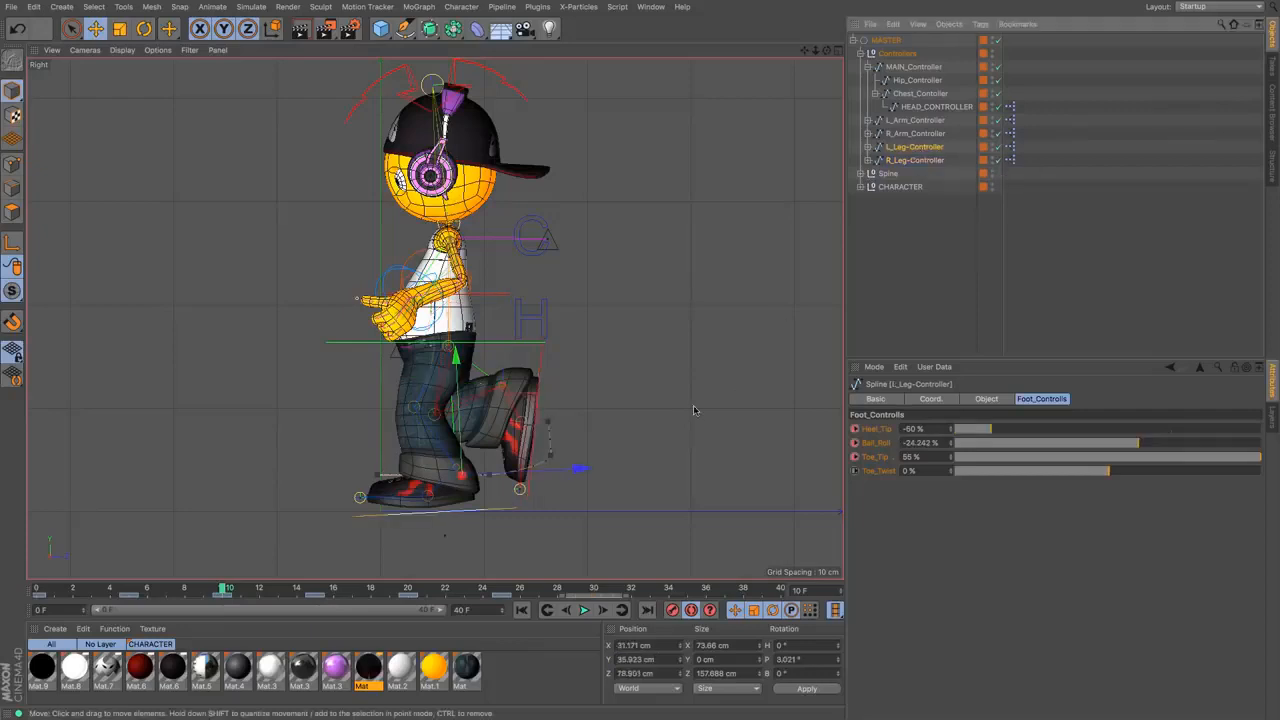
pyautogui.click(594, 590)
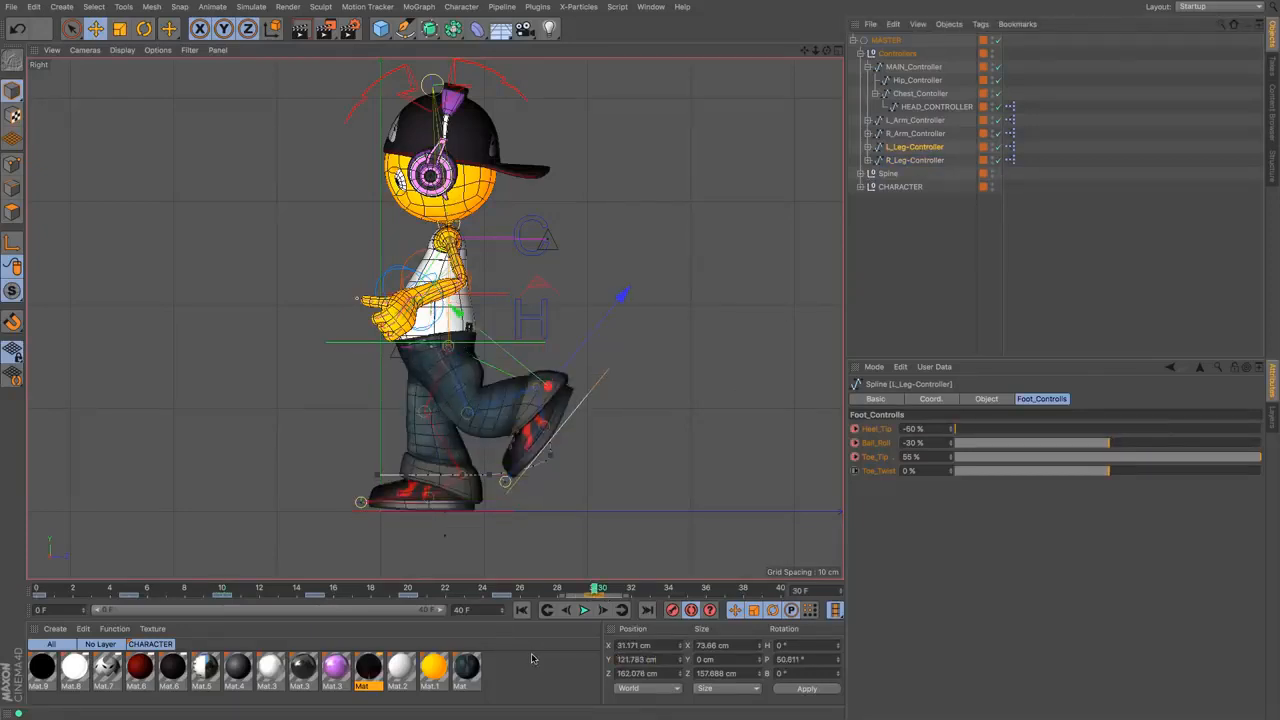
# Copy the right leg controller's Z position of 117.588 cm from frame 10 to the left leg controller at frame 30
pyautogui.click(925, 164)
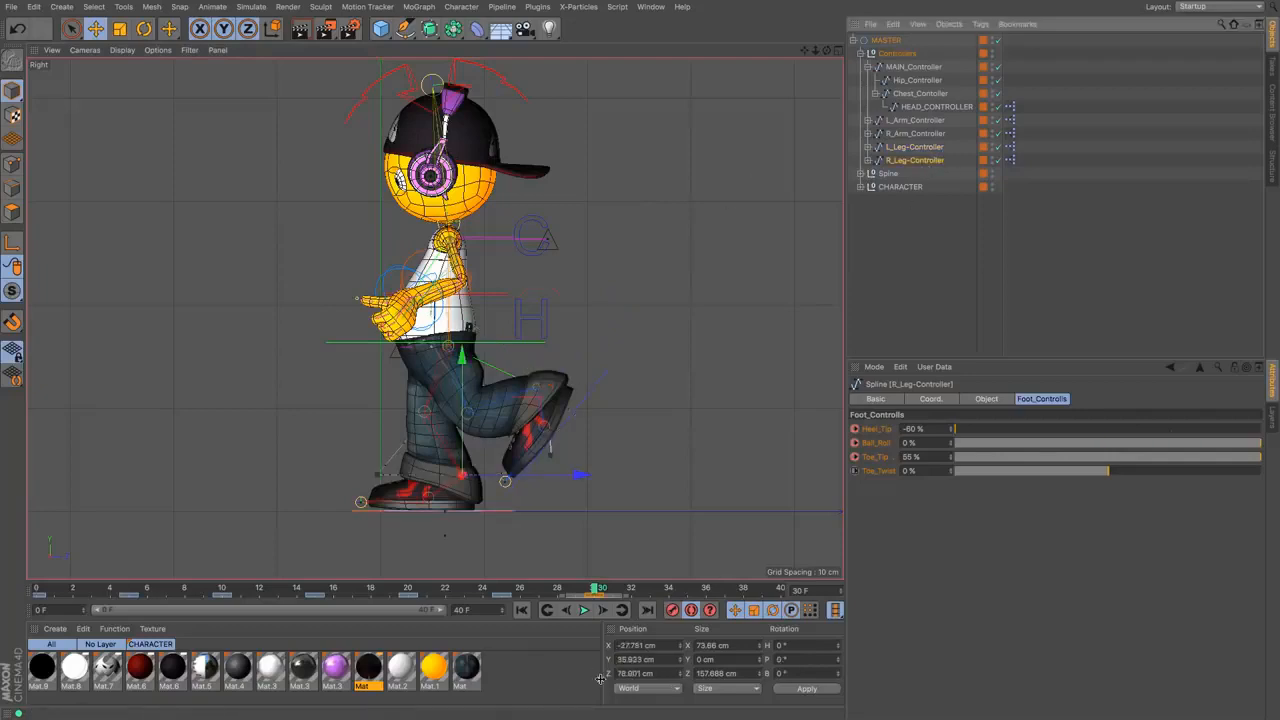
pyautogui.click(229, 591)
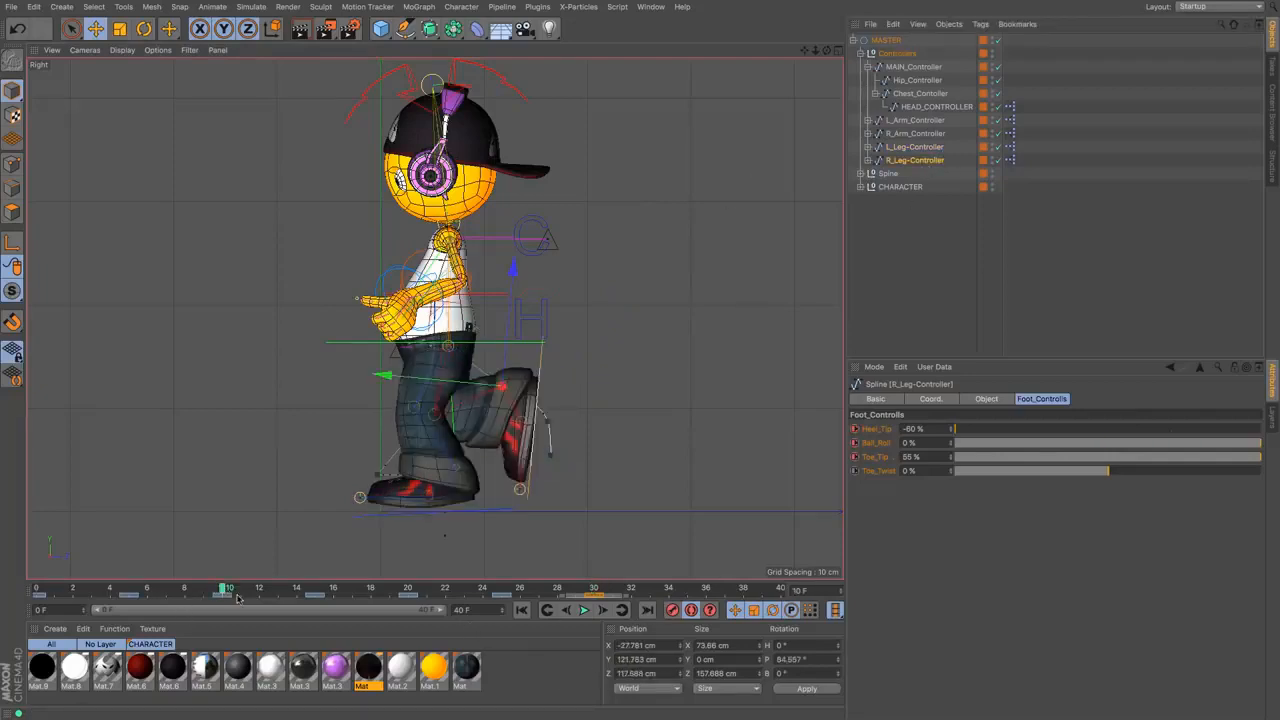
pyautogui.click(636, 673)
pyautogui.click(902, 147)
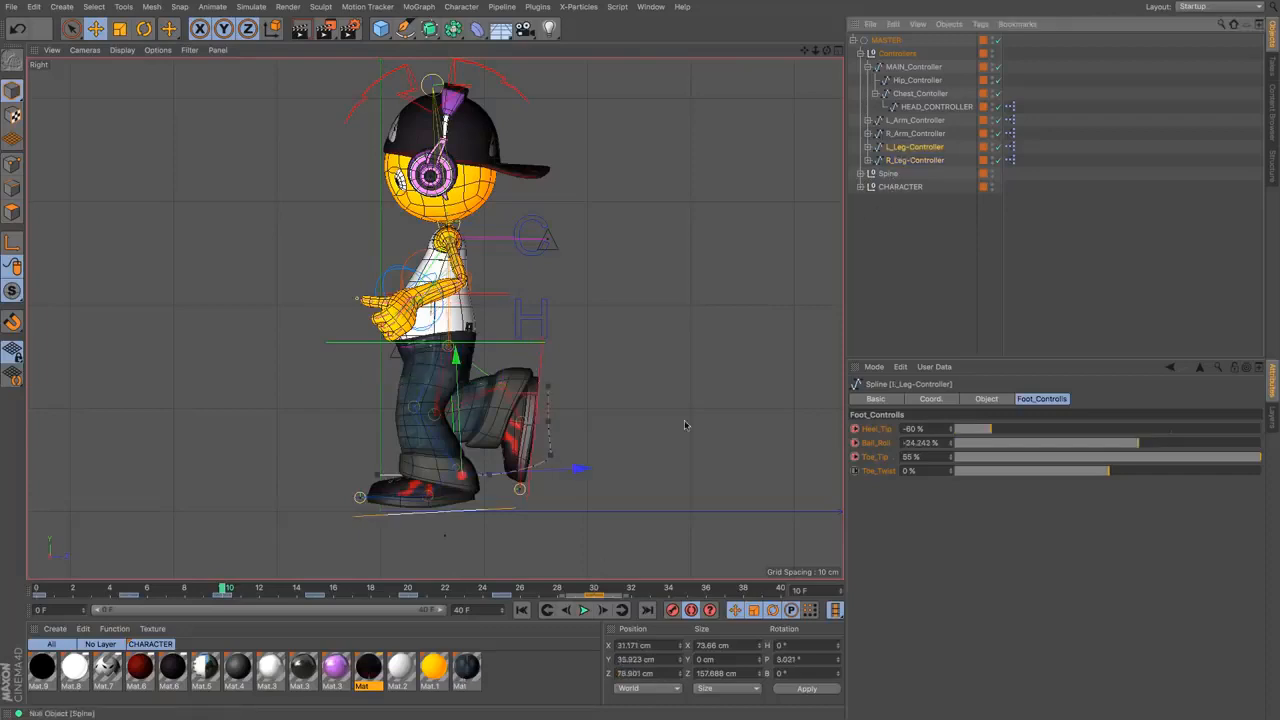
pyautogui.click(596, 590)
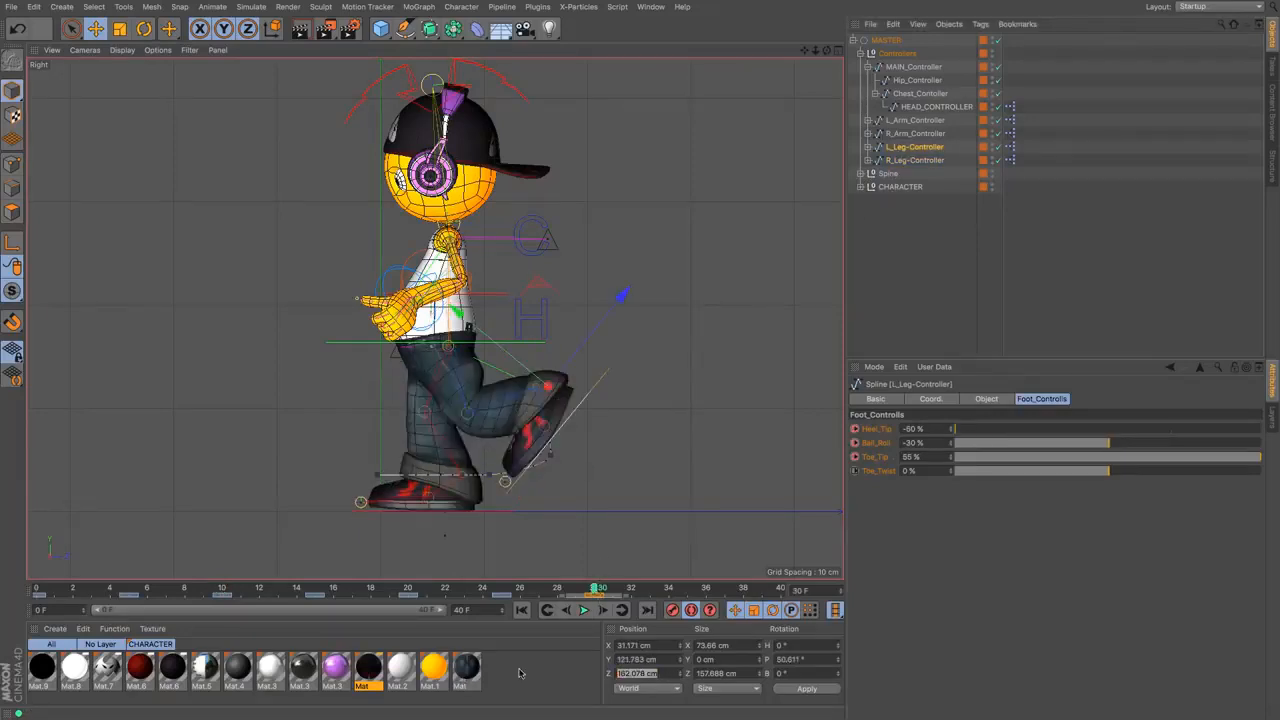
pyautogui.press('Return')
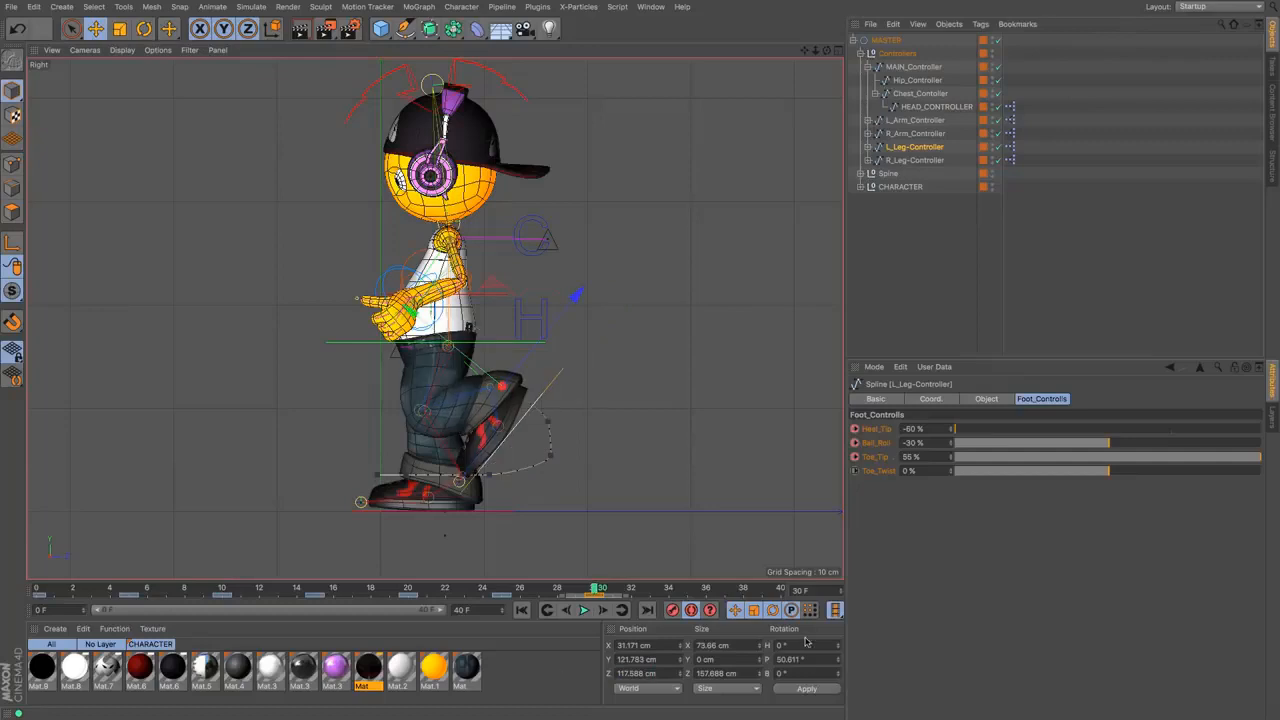
# Copy the right leg controller's P rotation of 84.557° from frame 10 to the left leg controller at frame 30 and compare both frames
pyautogui.click(226, 591)
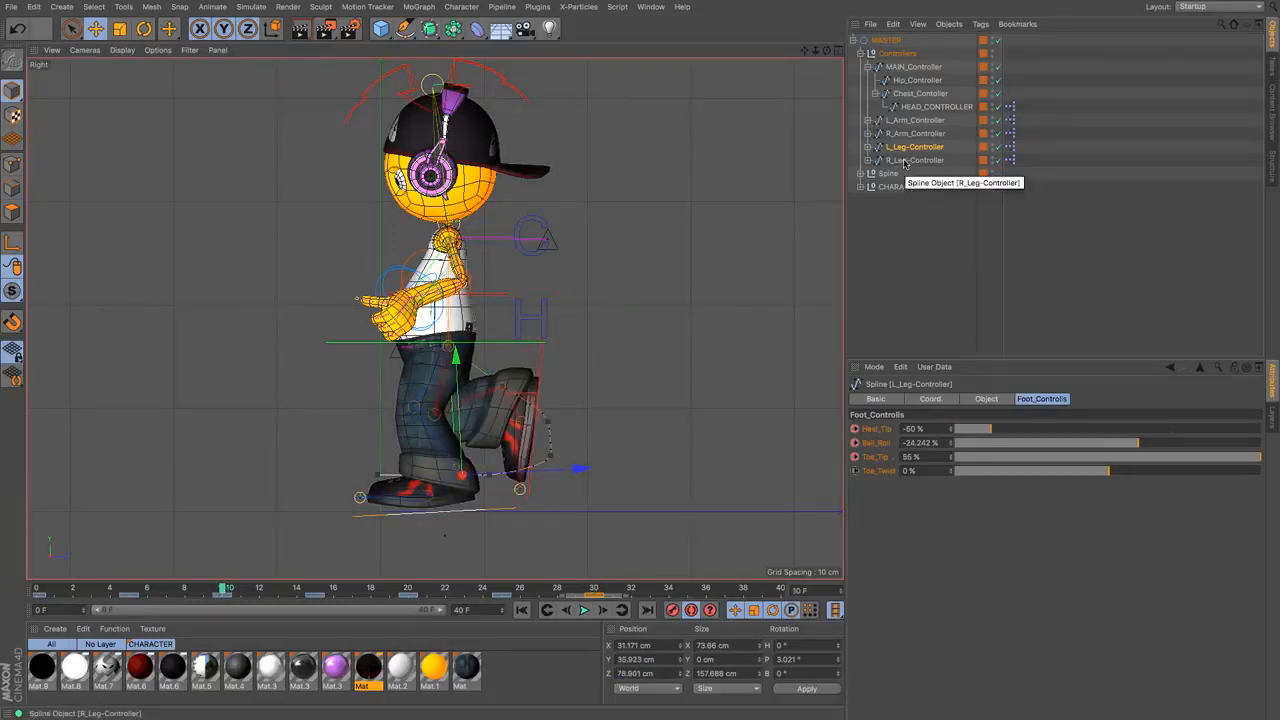
pyautogui.click(905, 161)
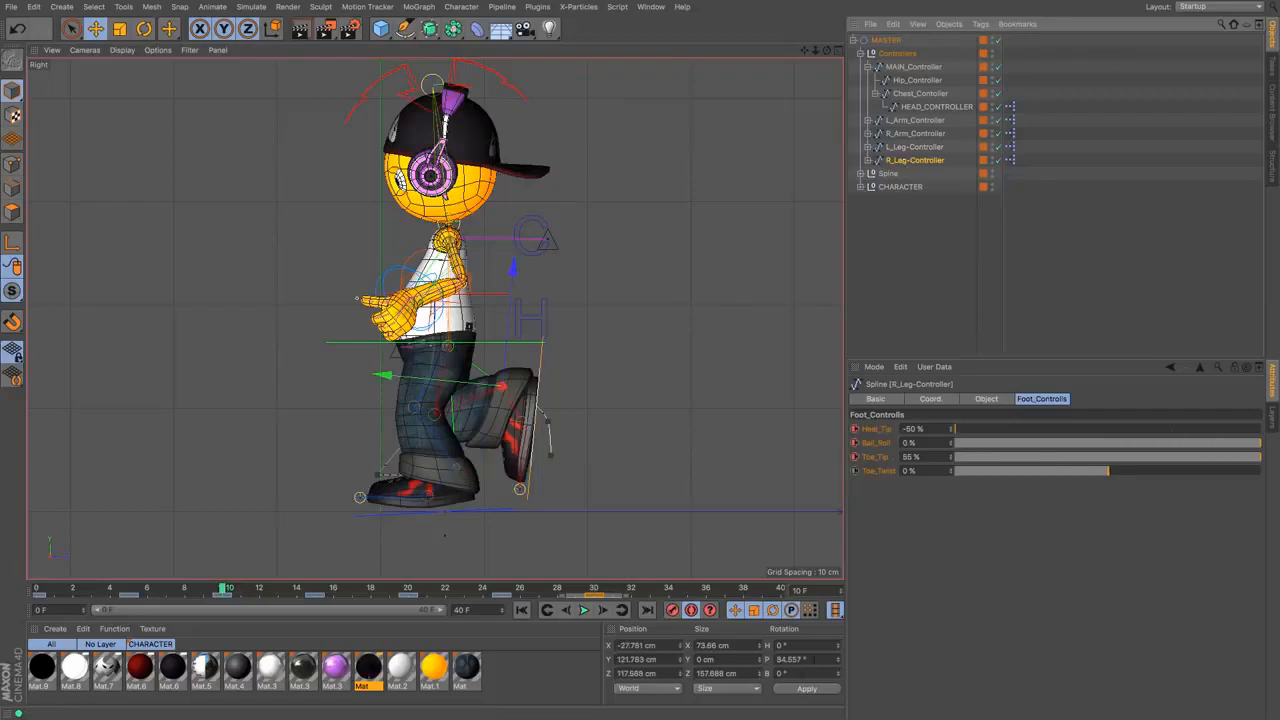
pyautogui.moveTo(814, 659); pyautogui.dragTo(609, 652)
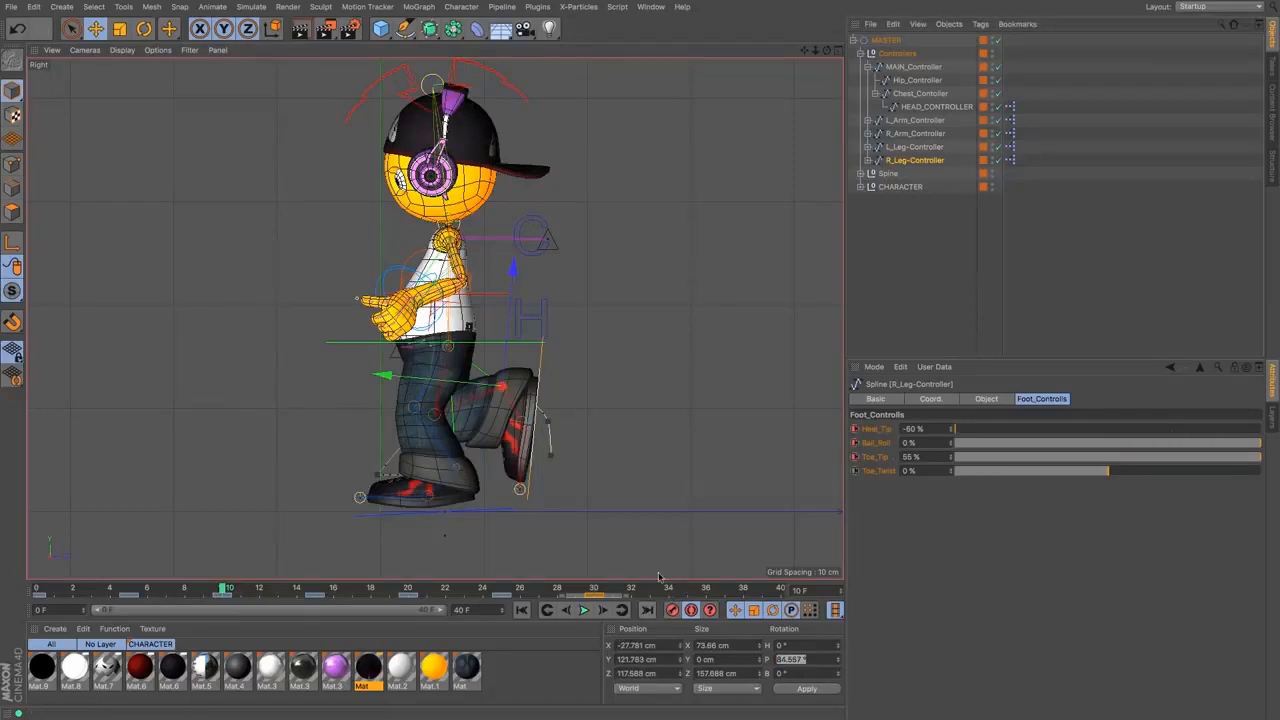
pyautogui.click(598, 588)
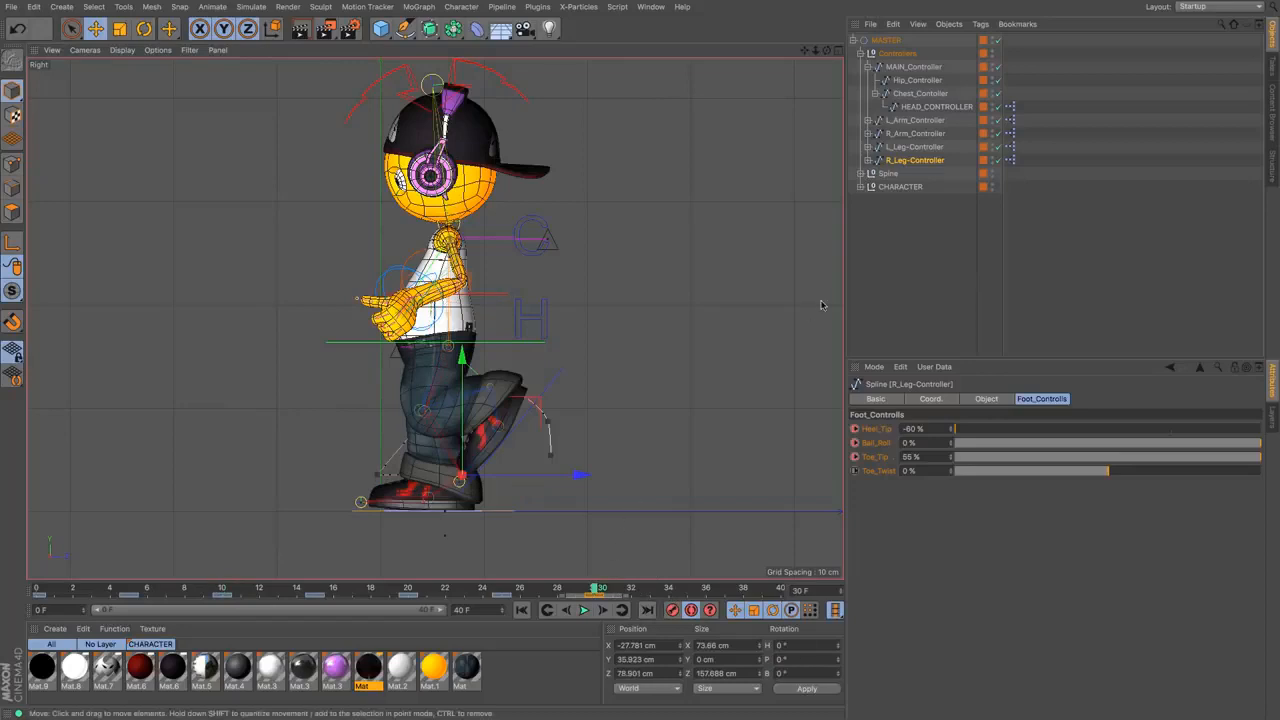
pyautogui.click(912, 147)
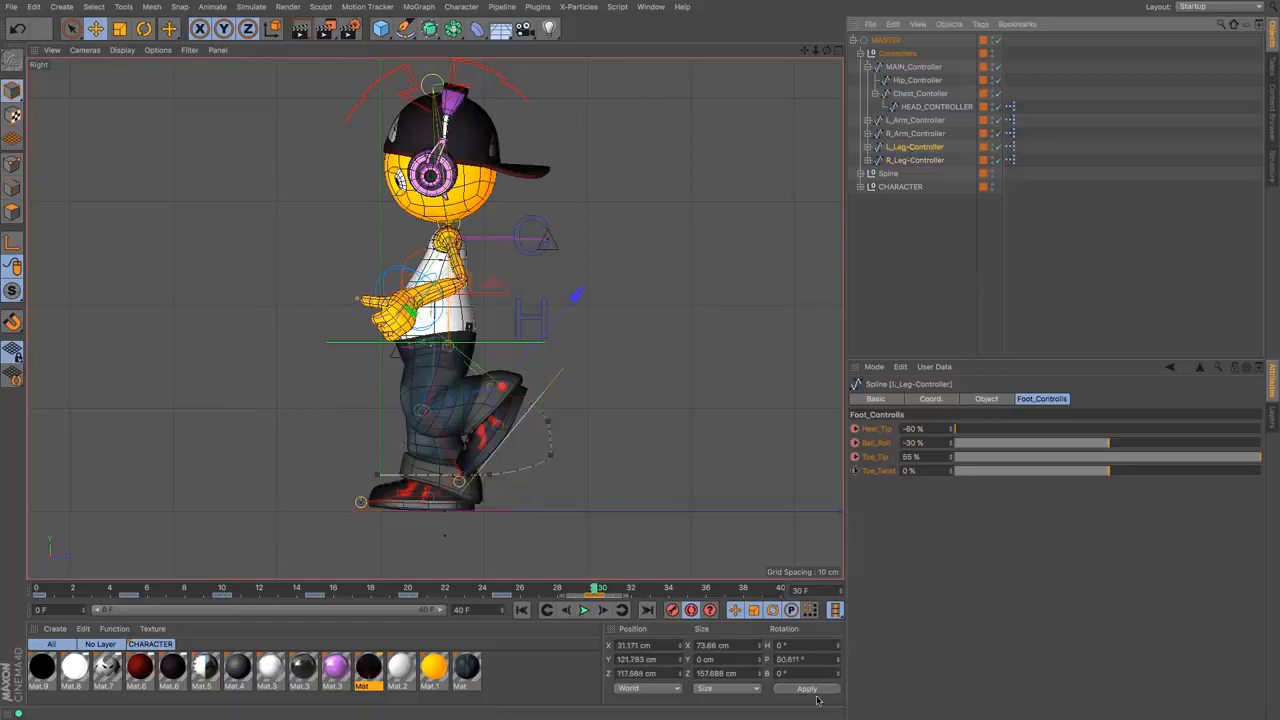
pyautogui.press('Return')
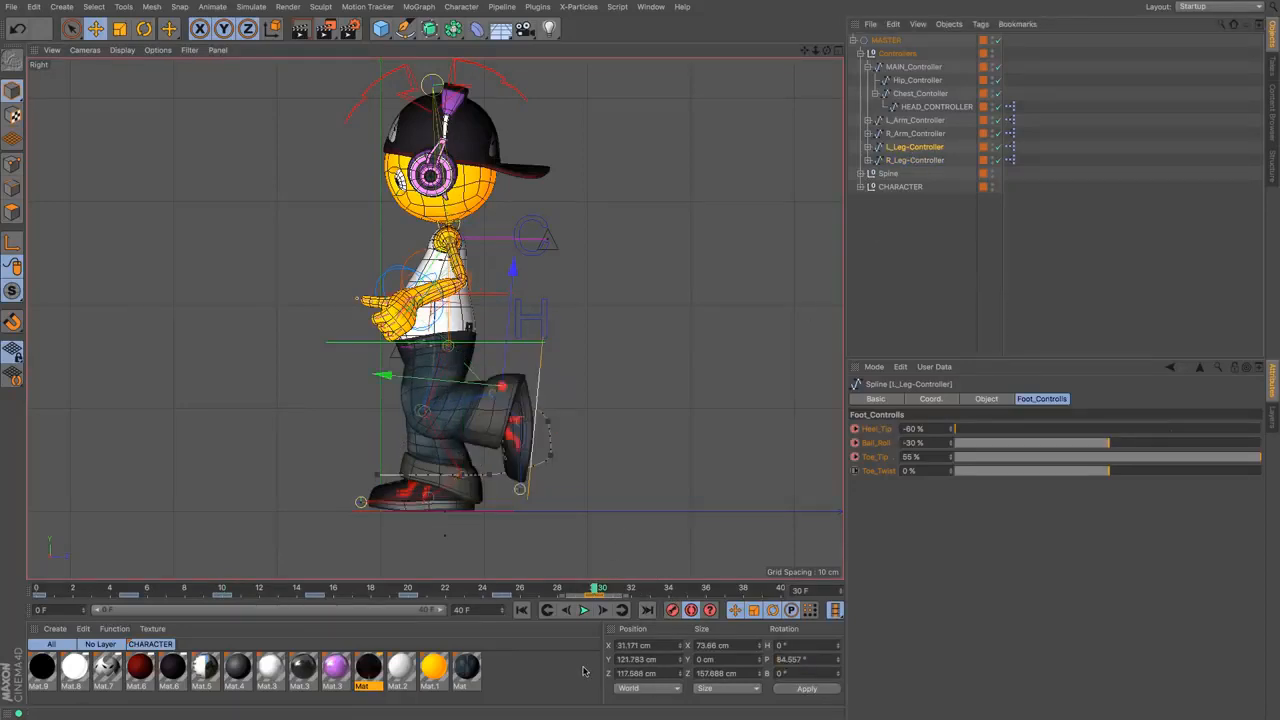
pyautogui.click(227, 588)
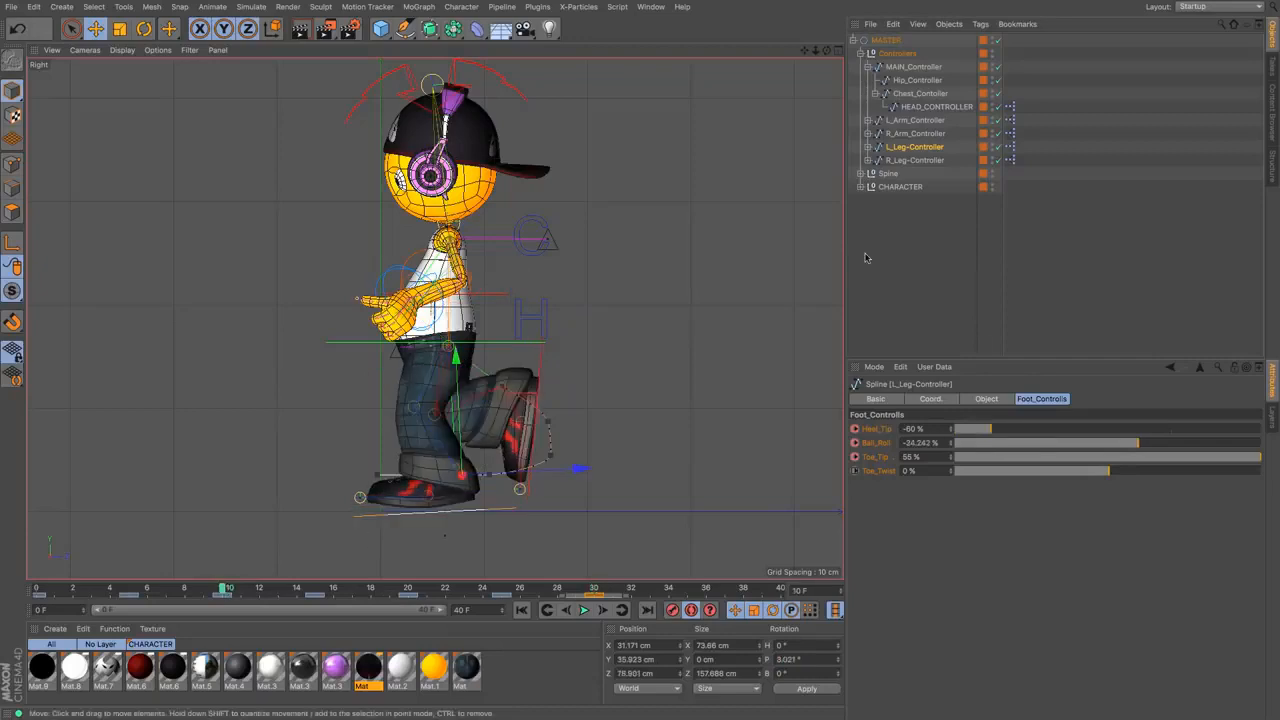